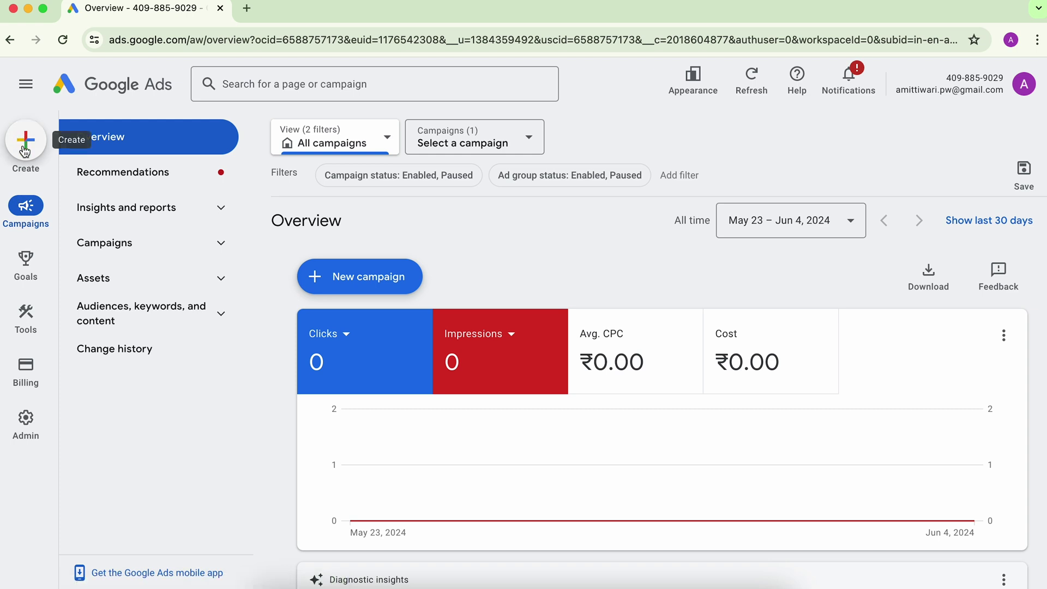
# Start a new campaign without a goal's guidance and choose Display as the campaign type
pyautogui.click(24, 150)
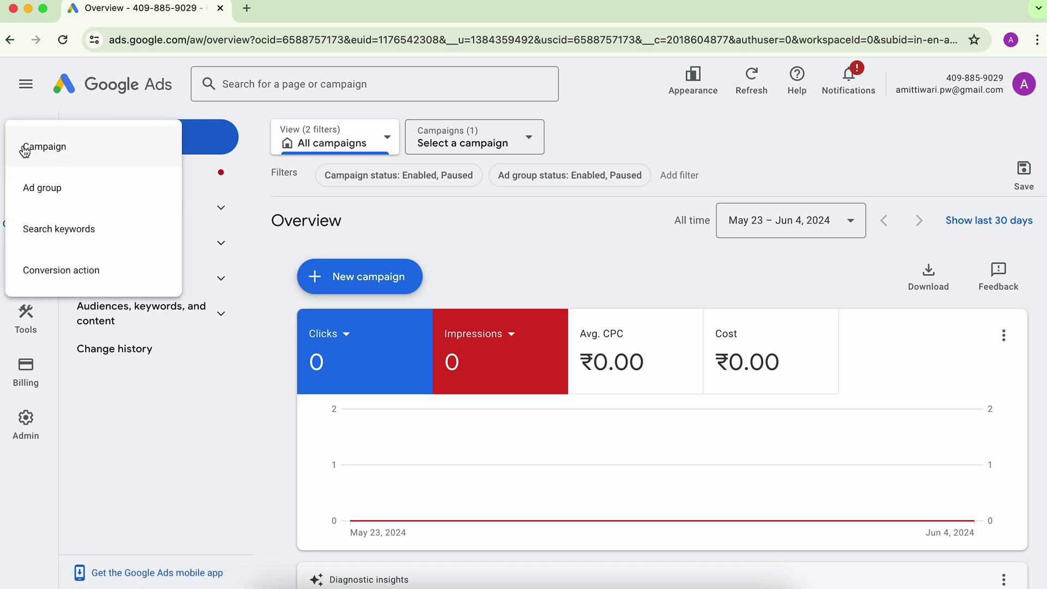
pyautogui.click(63, 164)
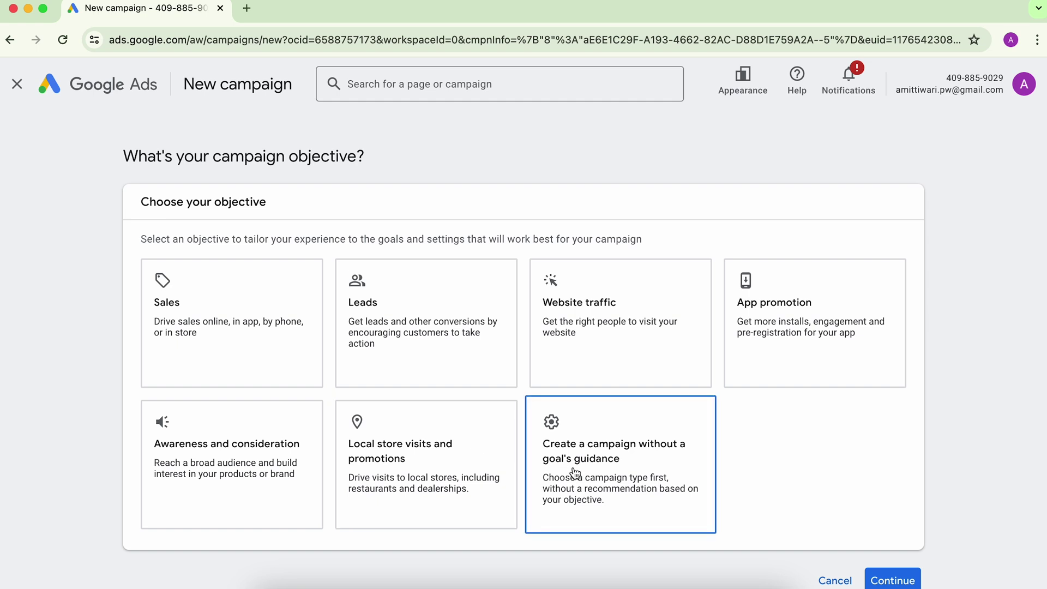
pyautogui.click(576, 472)
pyautogui.scroll(-2, 469, 480)
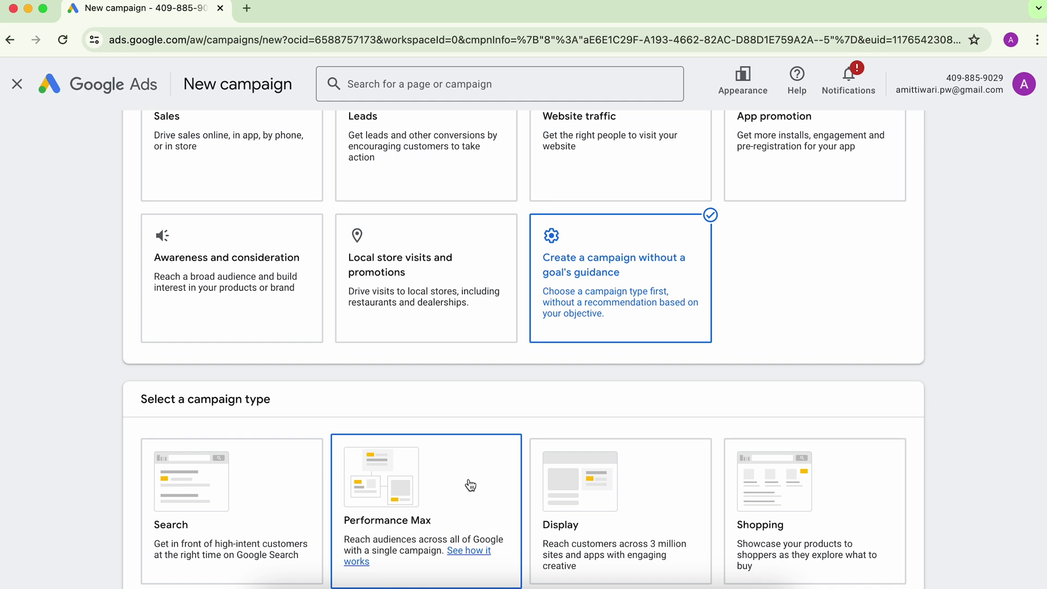
pyautogui.scroll(1, 114, 257)
pyautogui.scroll(1, 115, 258)
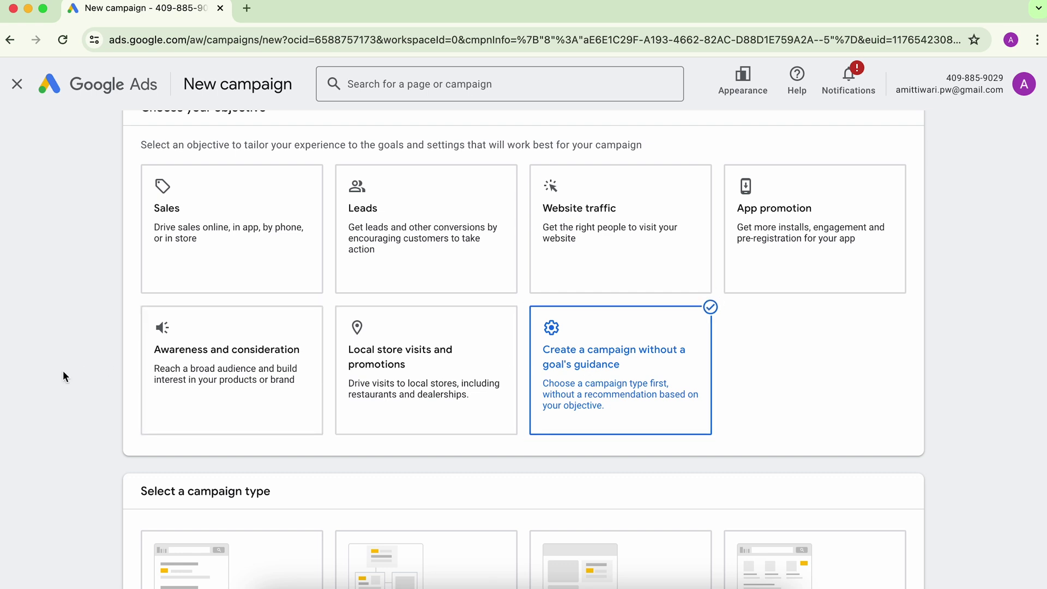
pyautogui.scroll(-5, 63, 371)
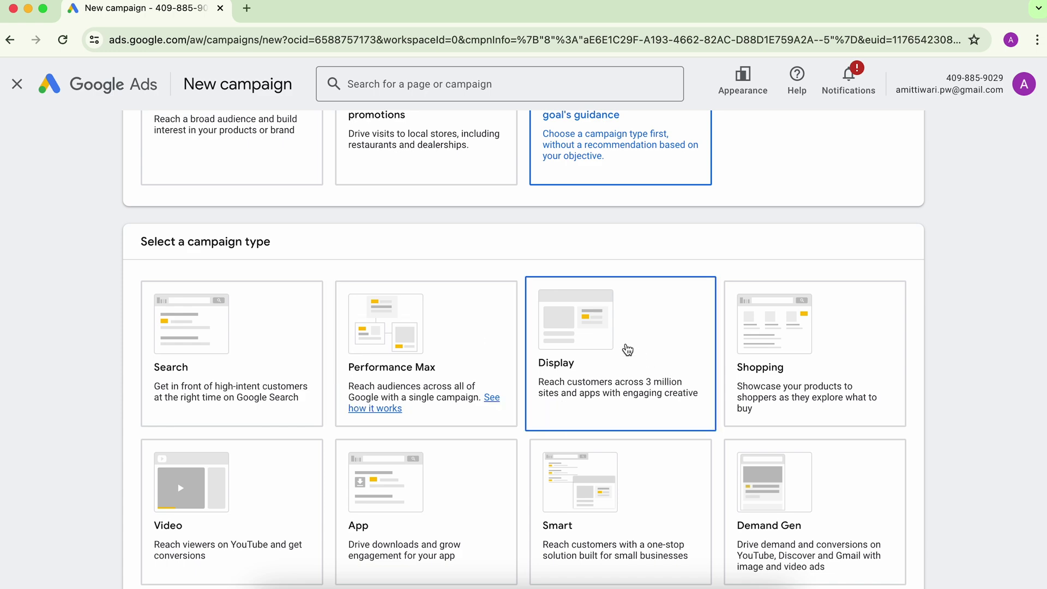
pyautogui.click(592, 337)
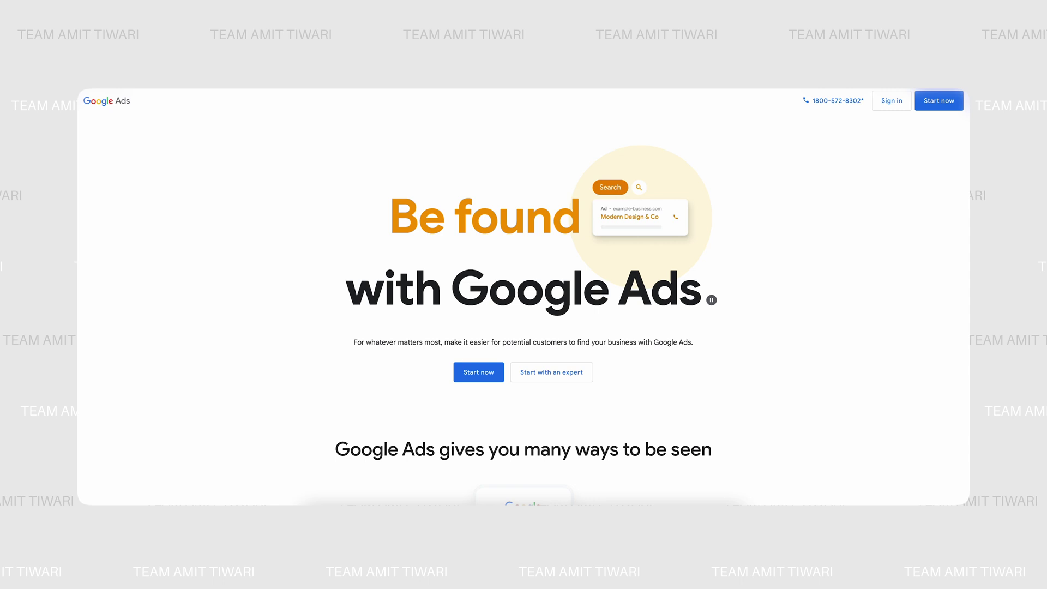
pyautogui.scroll(-4, 944, 466)
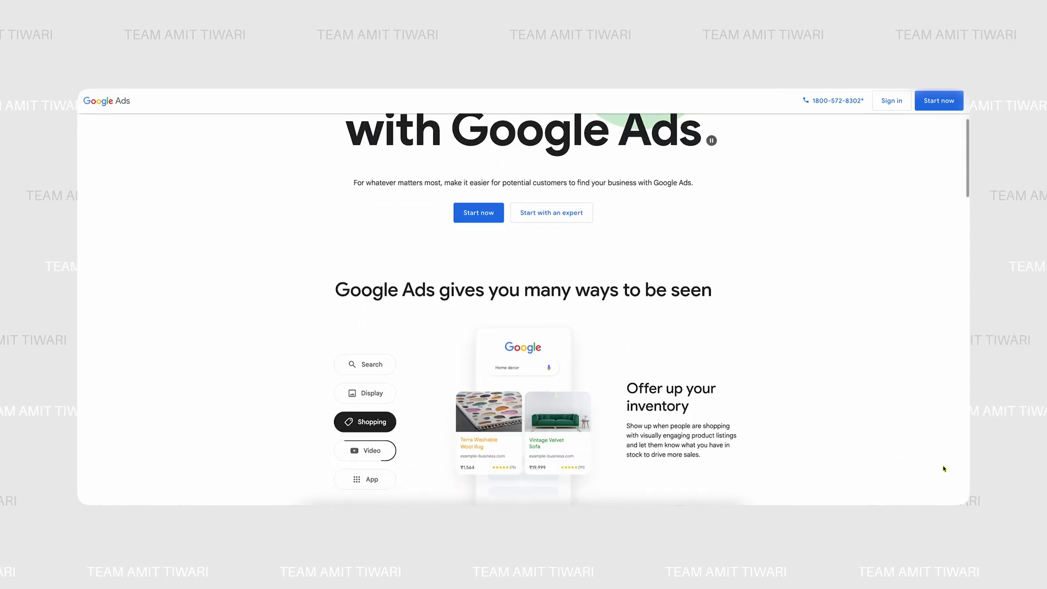
pyautogui.scroll(-5, 945, 465)
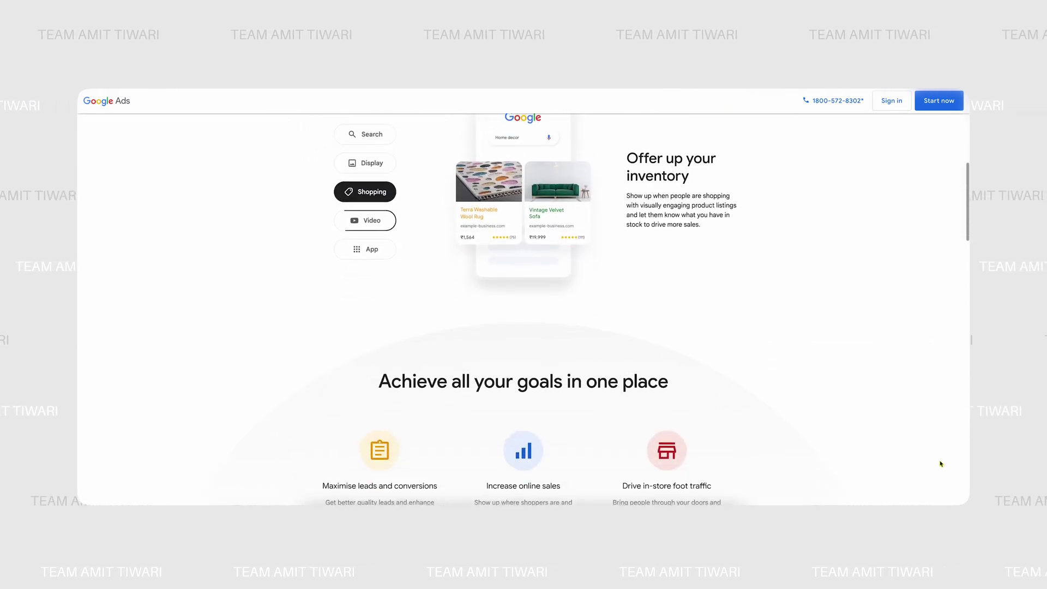
pyautogui.scroll(-4, 941, 464)
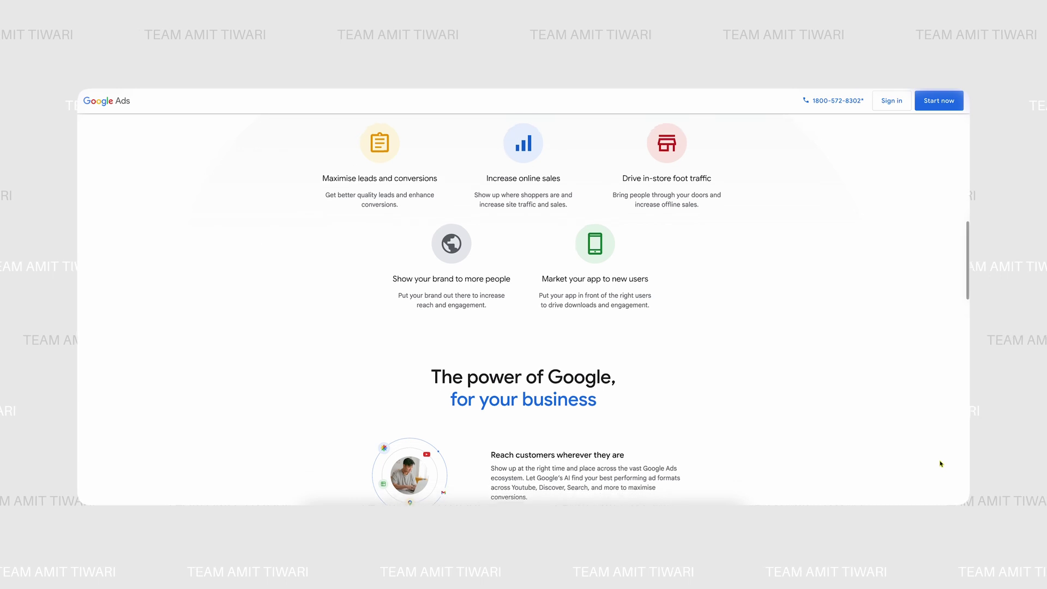
pyautogui.scroll(-7, 941, 464)
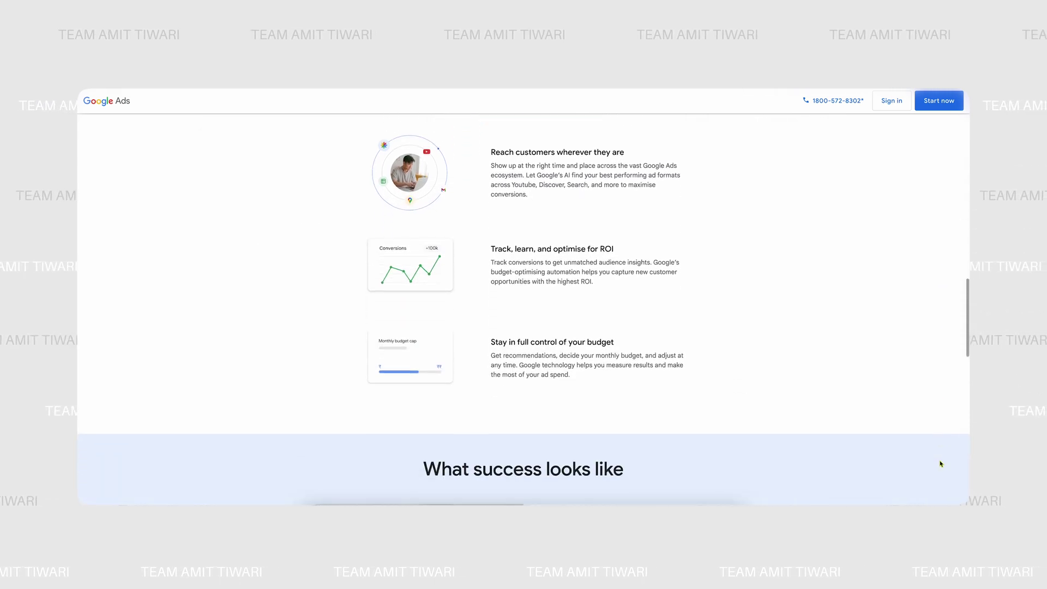
pyautogui.scroll(-4, 940, 463)
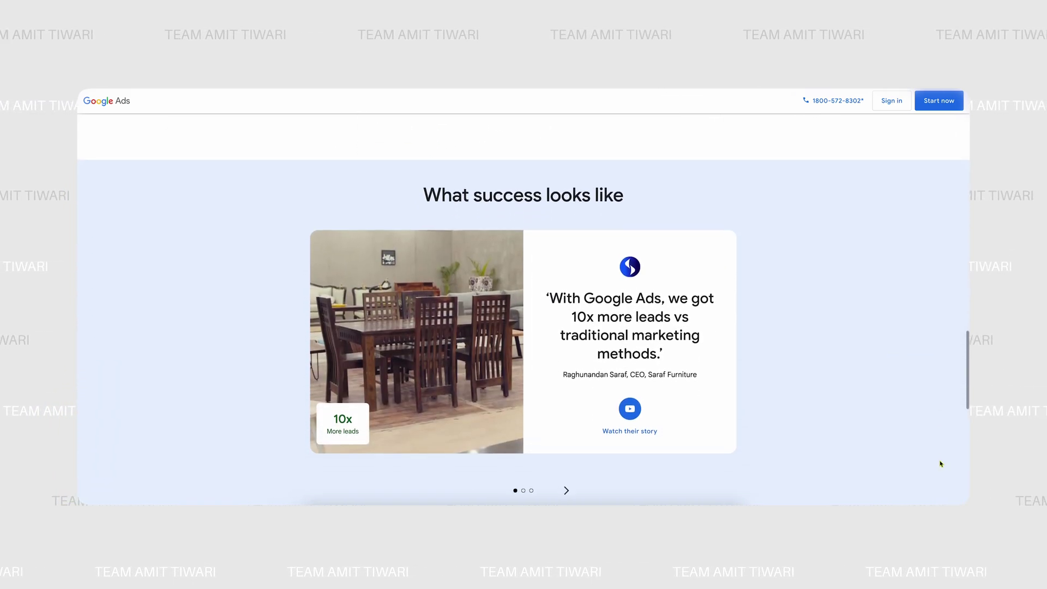
pyautogui.scroll(-3, 940, 464)
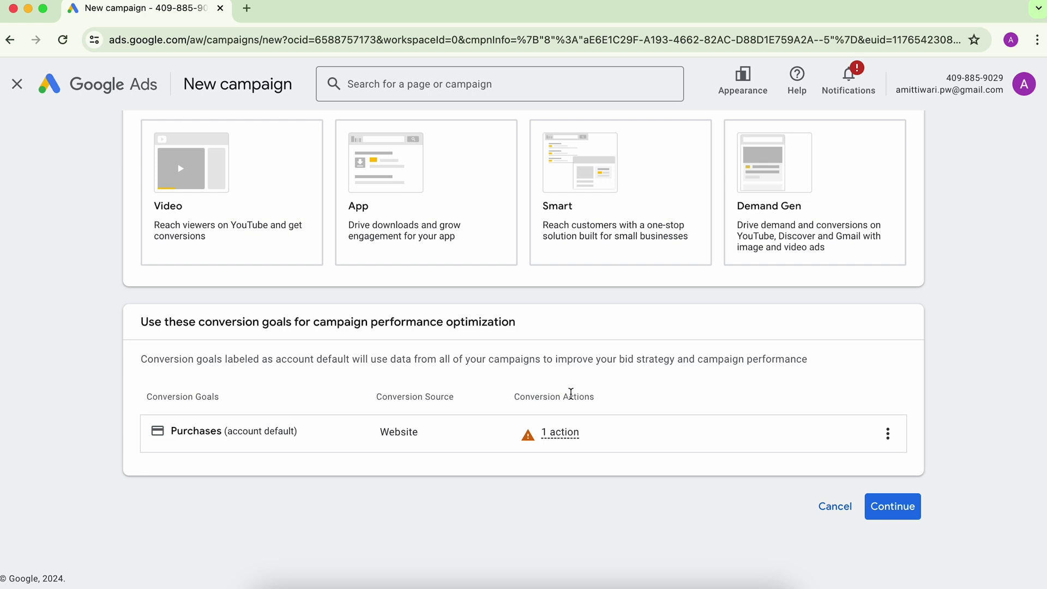
pyautogui.click(891, 513)
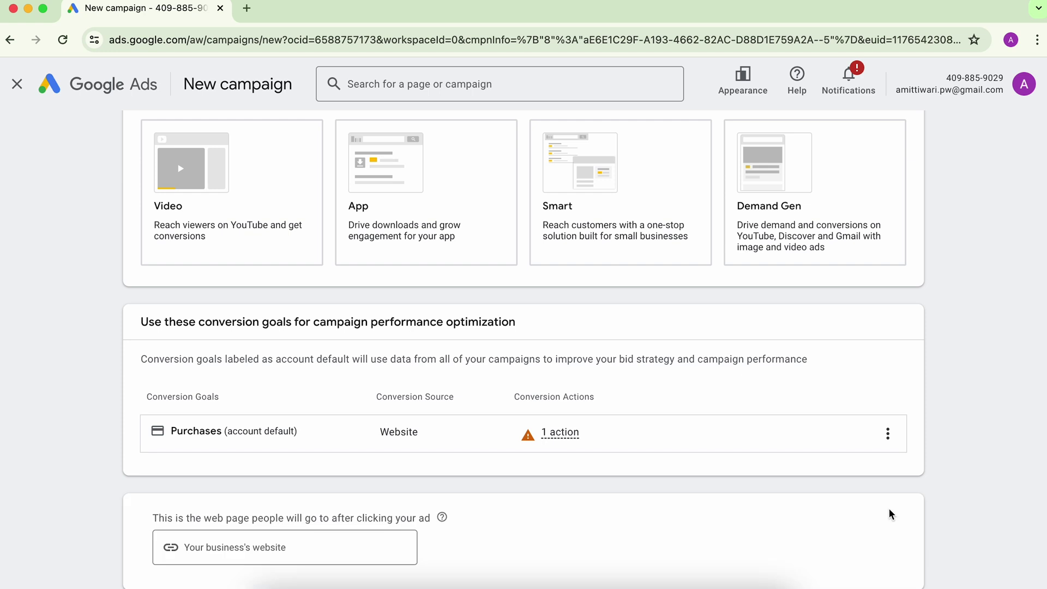
pyautogui.click(268, 455)
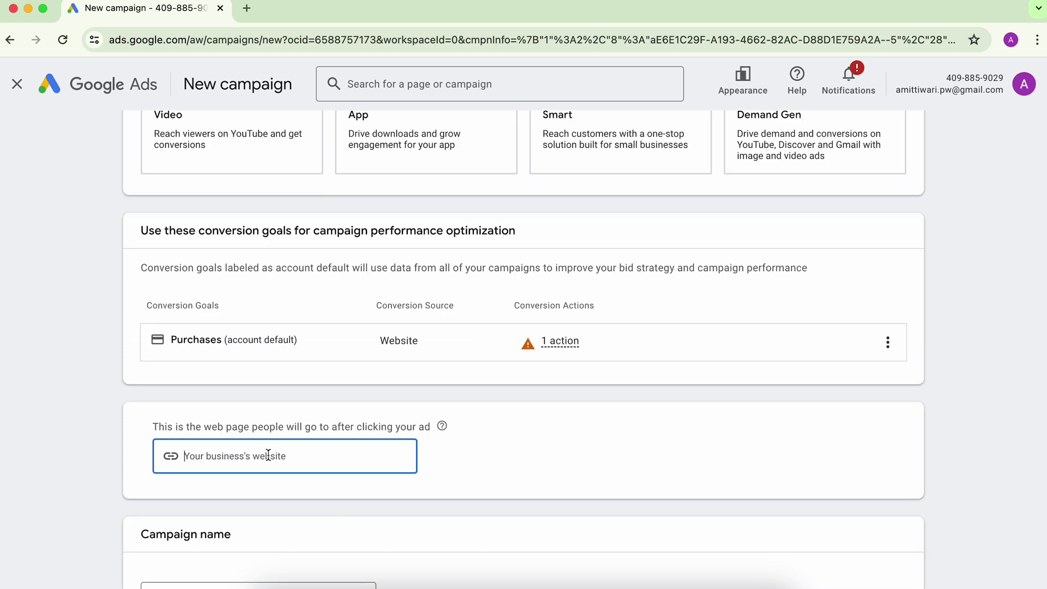
pyautogui.write('http')
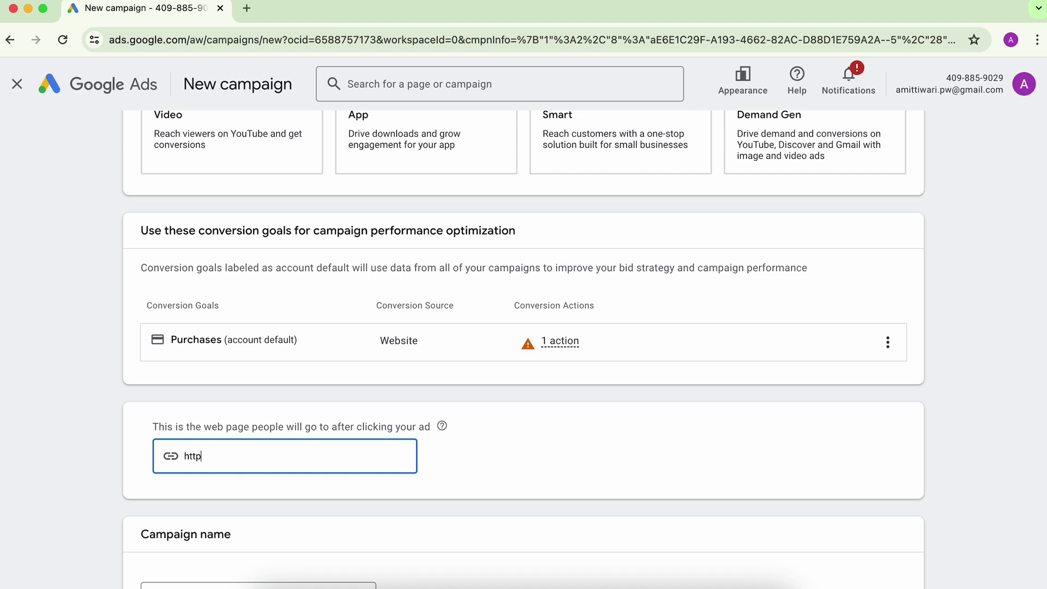
pyautogui.write('s://aim.amittiwari.net/')
pyautogui.click(50, 408)
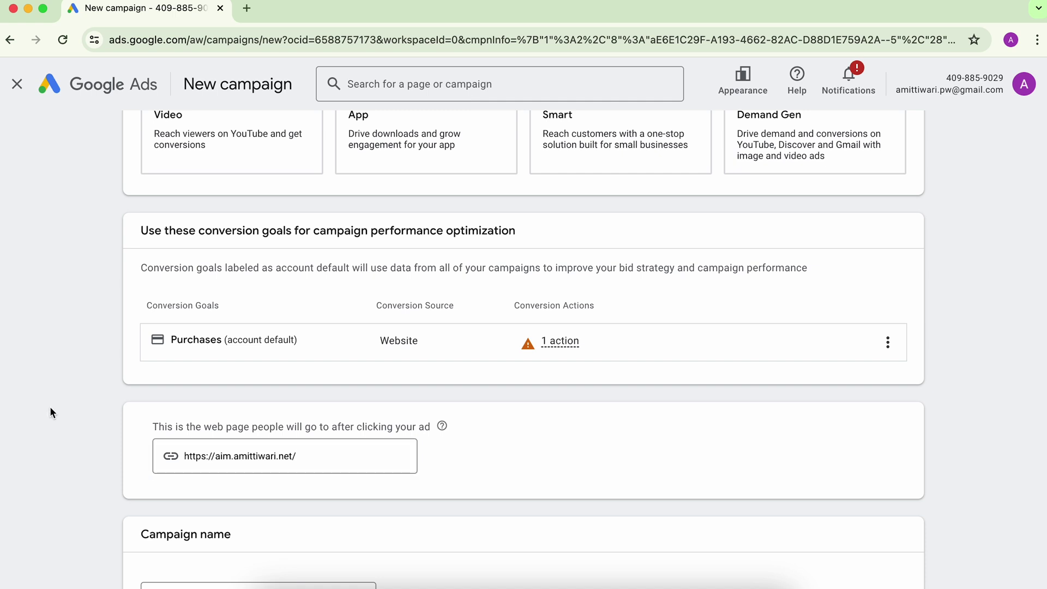
# Name the campaign Tutorial_Display_01 and continue to the campaign settings
pyautogui.scroll(-3, 50, 408)
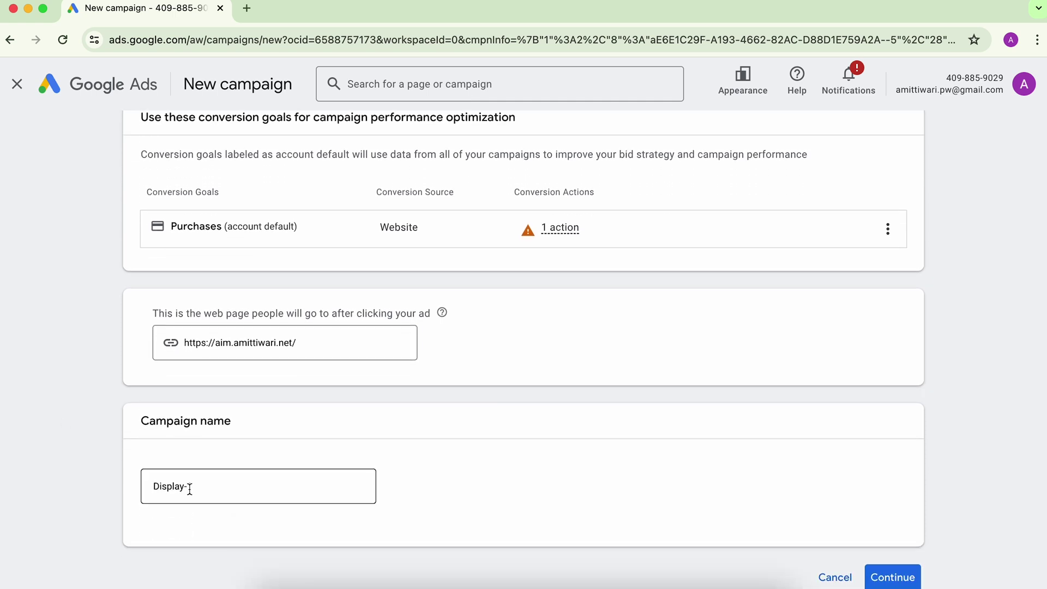
pyautogui.moveTo(228, 491); pyautogui.dragTo(104, 491)
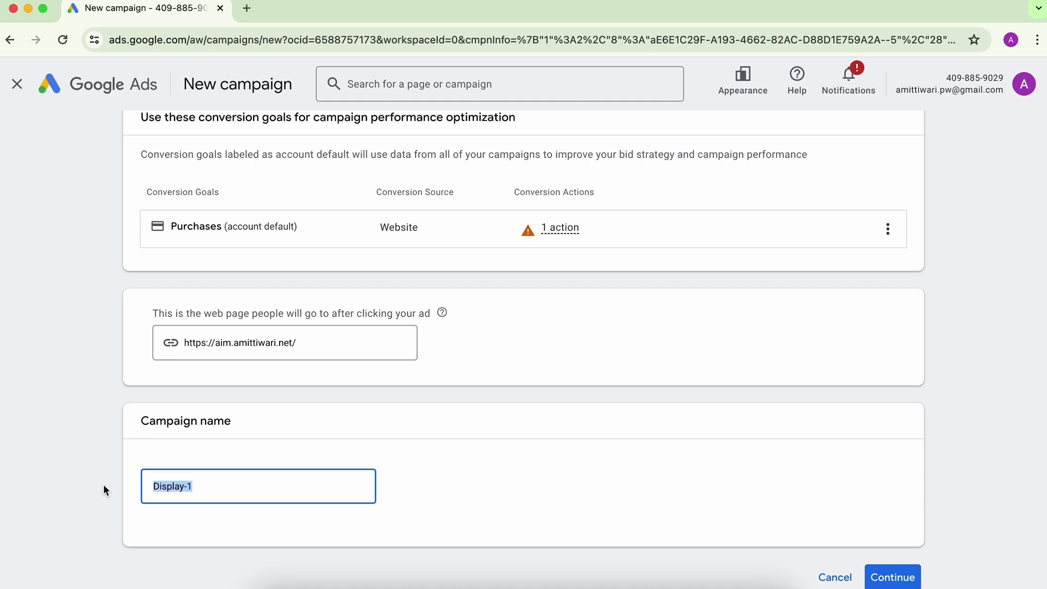
pyautogui.write('Tutorial_Display')
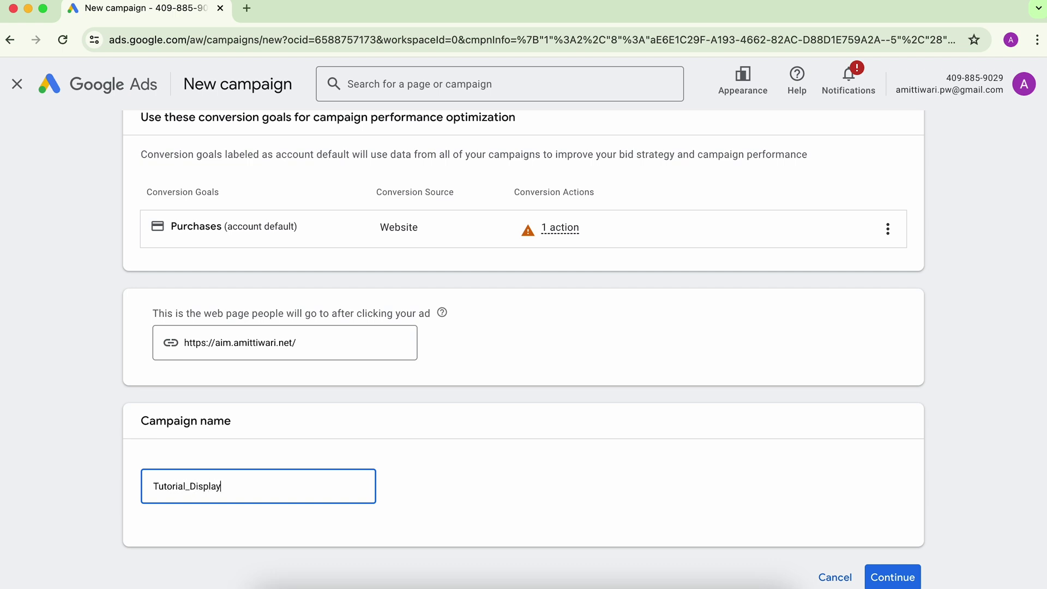
pyautogui.write('_01')
pyautogui.scroll(-3, 627, 406)
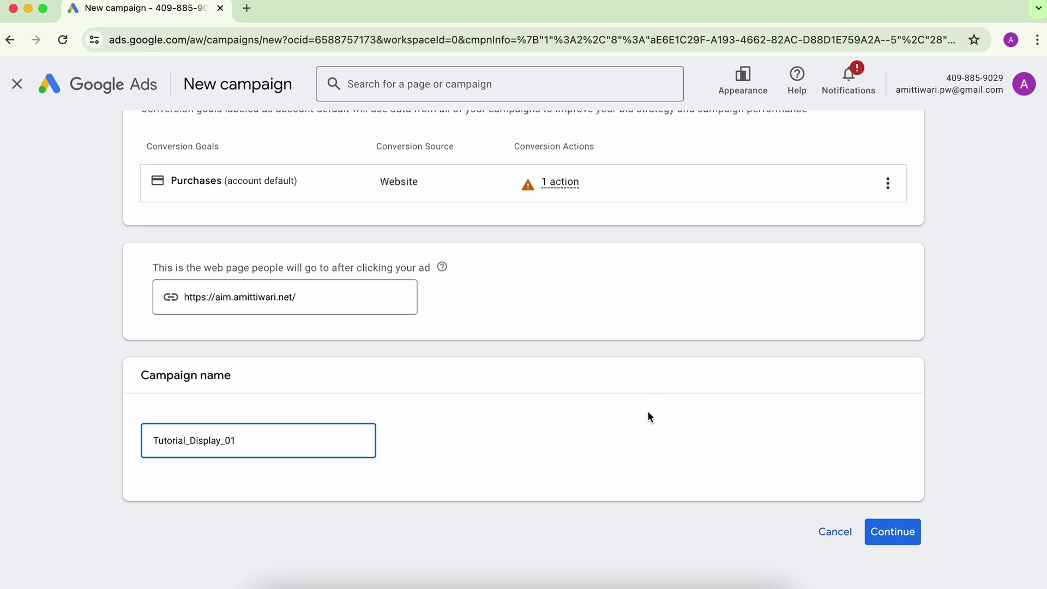
pyautogui.click(899, 505)
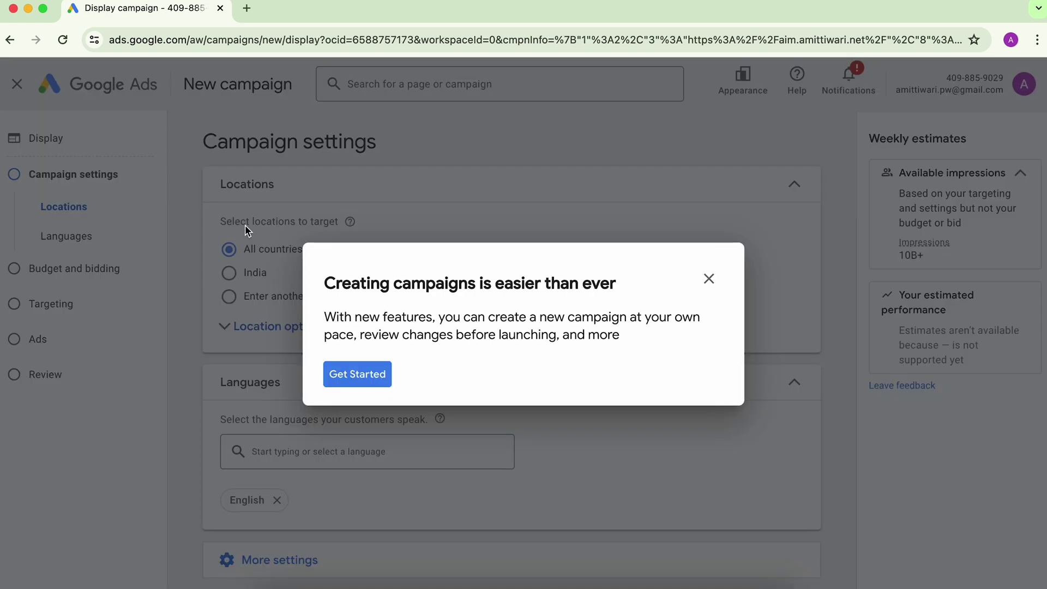
# Exit the campaign guide and target New Delhi, Delhi, India as a custom location
pyautogui.click(709, 278)
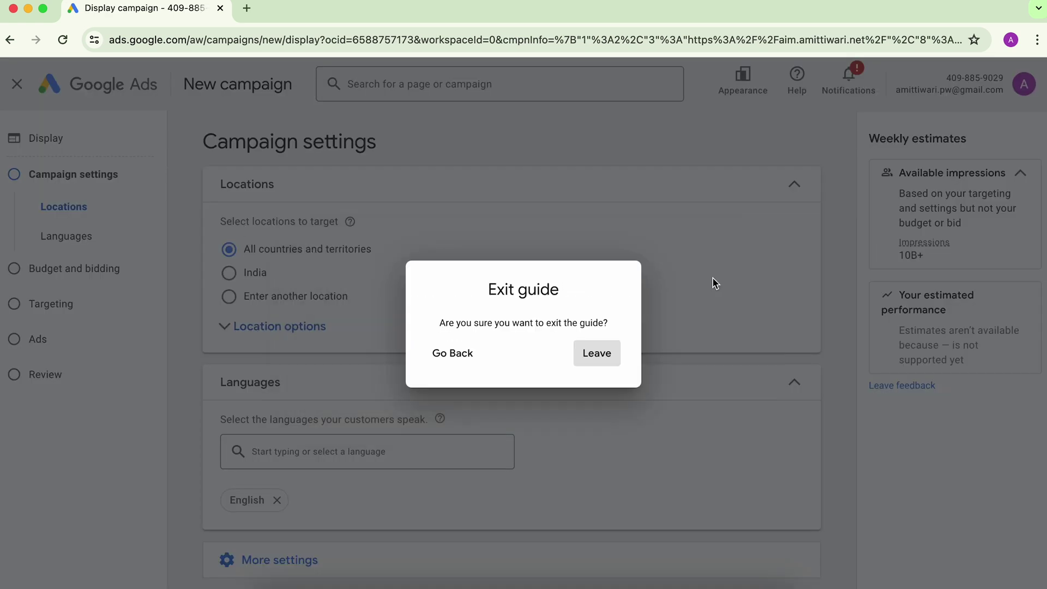
pyautogui.click(587, 363)
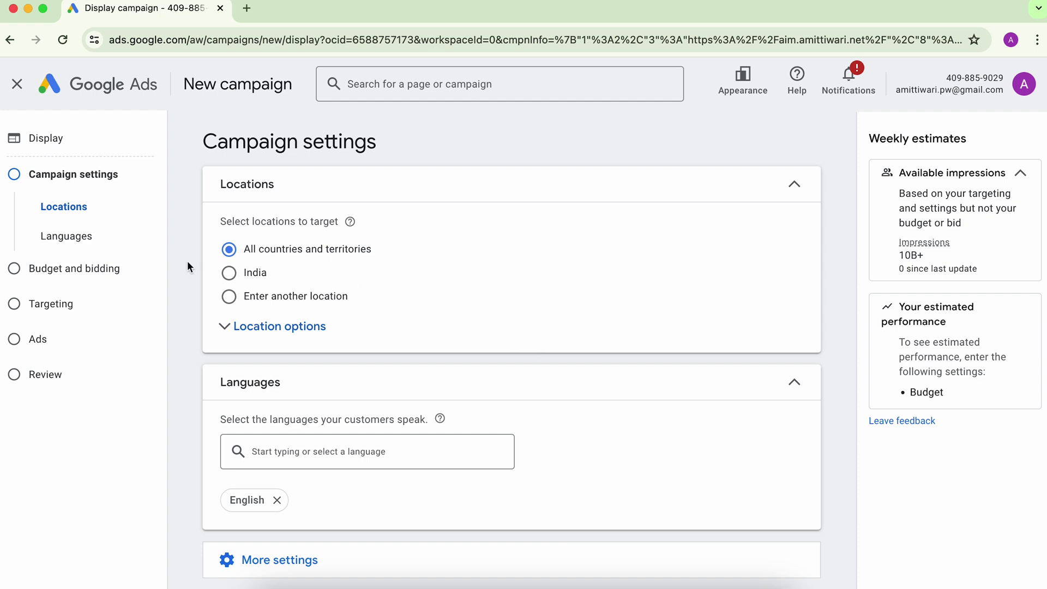
pyautogui.click(230, 299)
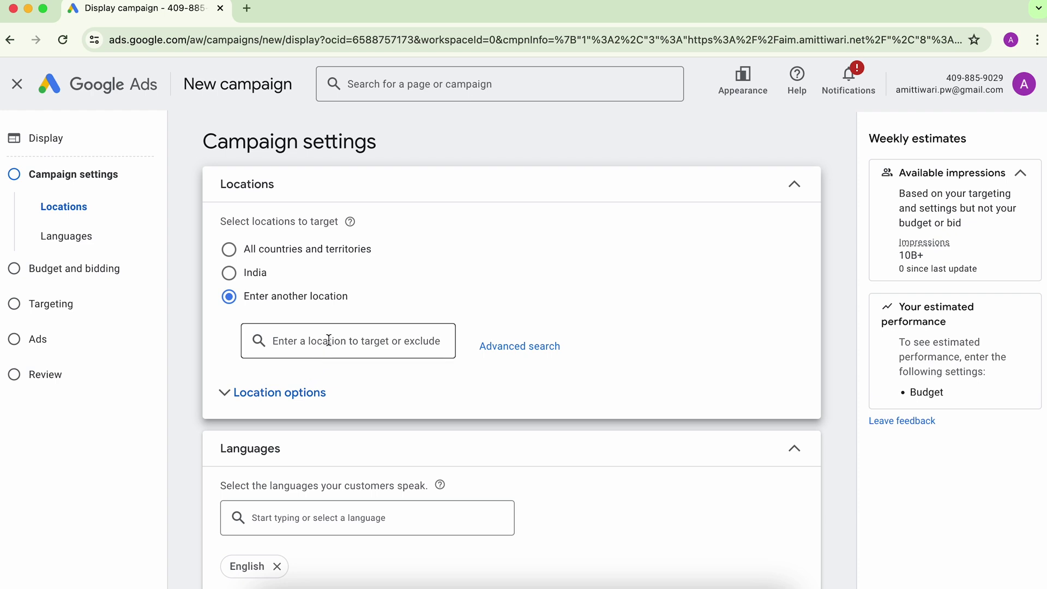
pyautogui.write('new delhi')
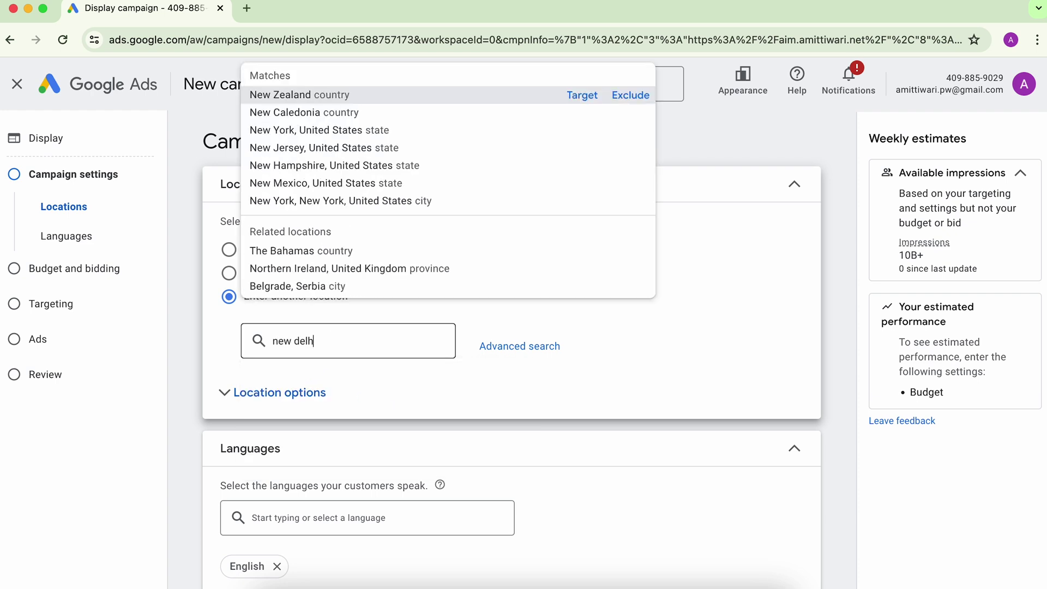
pyautogui.click(587, 100)
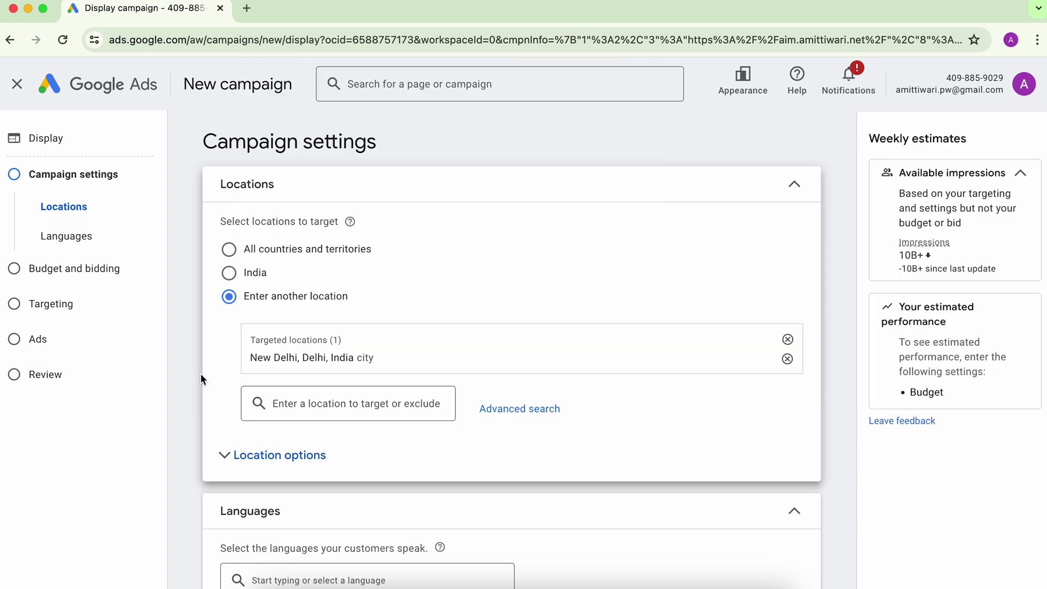
# Remove English from the campaign languages to target all languages
pyautogui.scroll(-3, 189, 406)
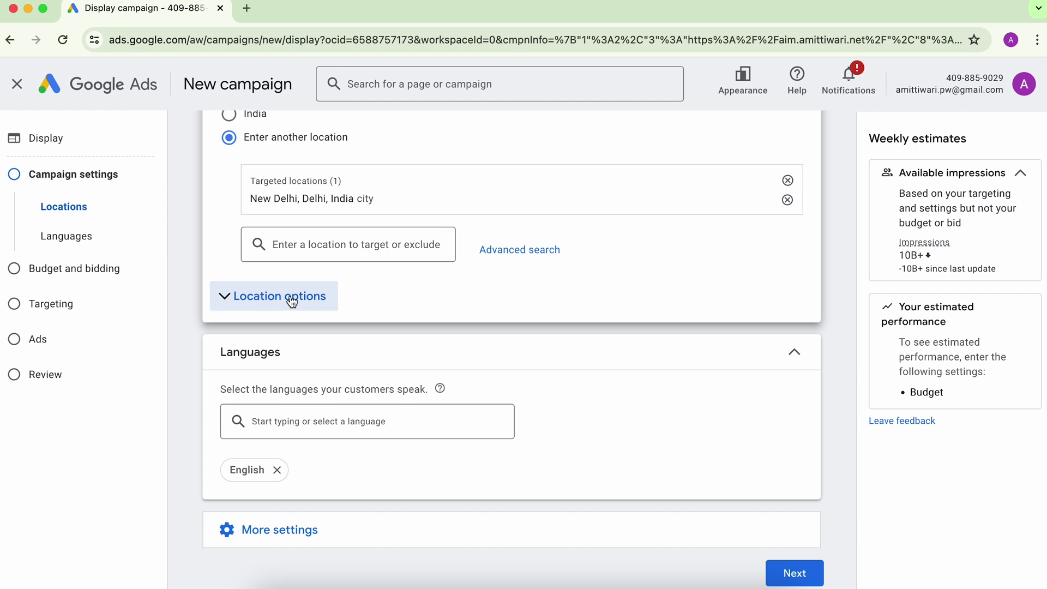
pyautogui.click(277, 471)
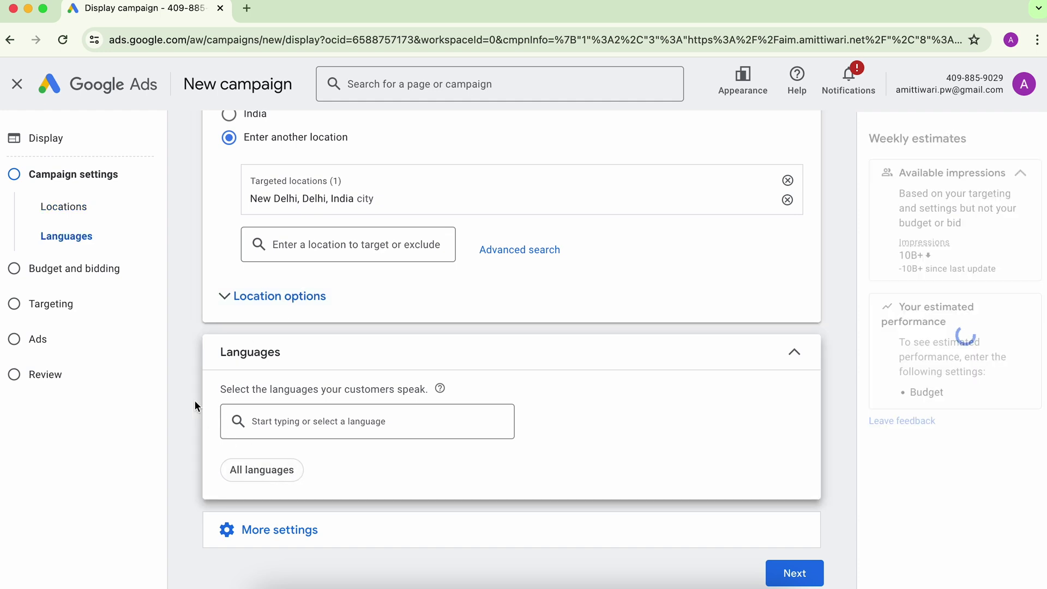
# Set specific device targeting for the campaign, excluding tablets and mobile phones so only computers are targeted
pyautogui.scroll(-1, 194, 406)
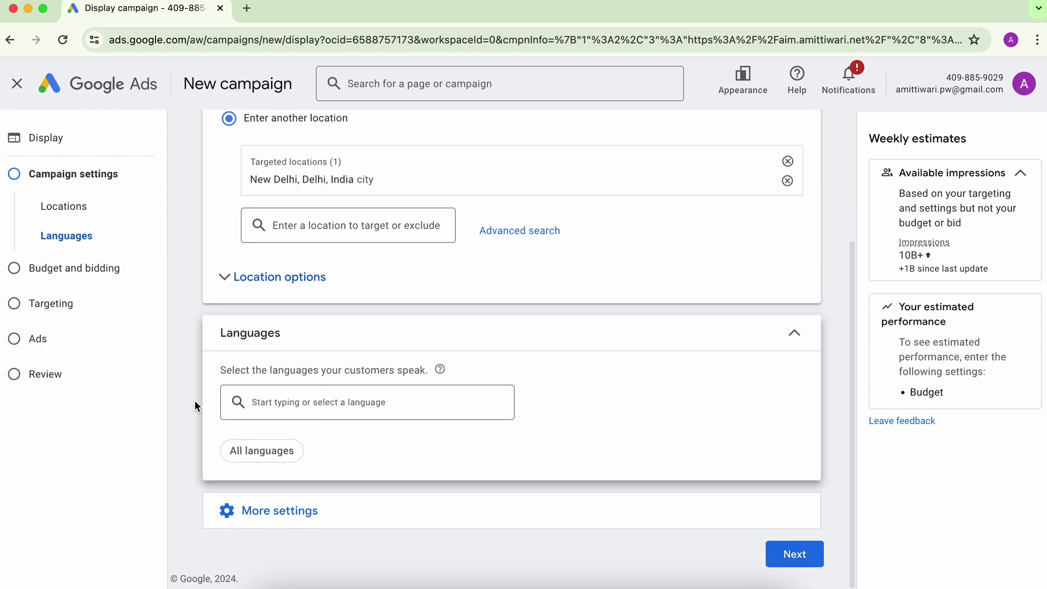
pyautogui.click(278, 511)
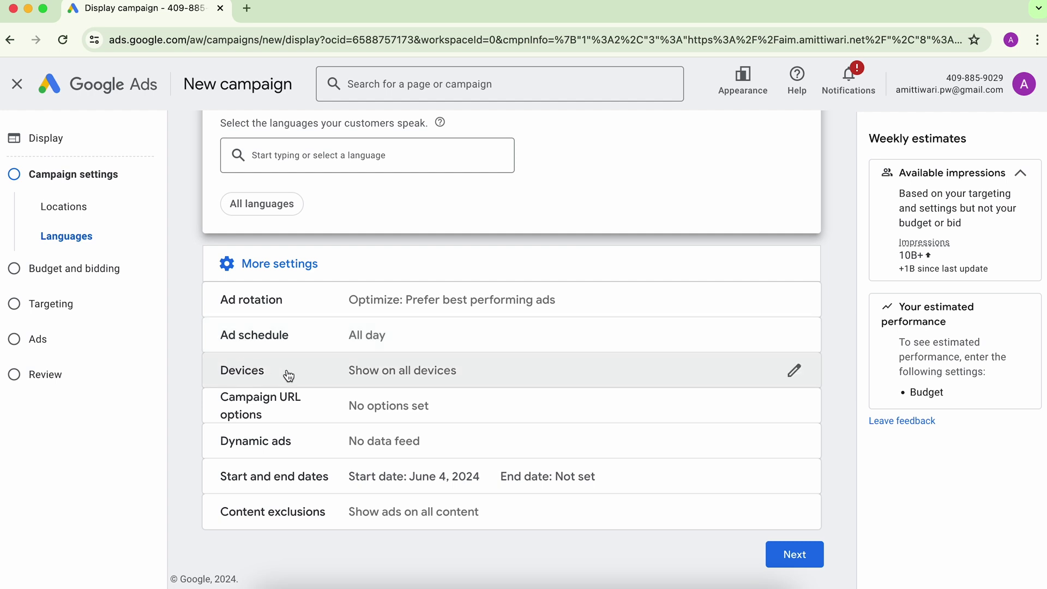
pyautogui.click(795, 370)
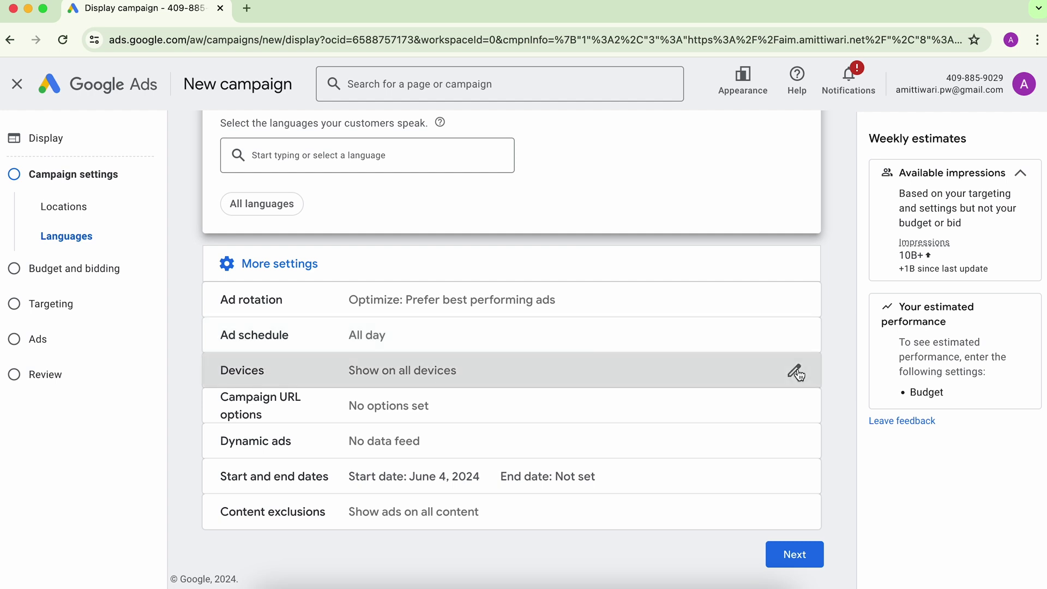
pyautogui.scroll(-2, 306, 414)
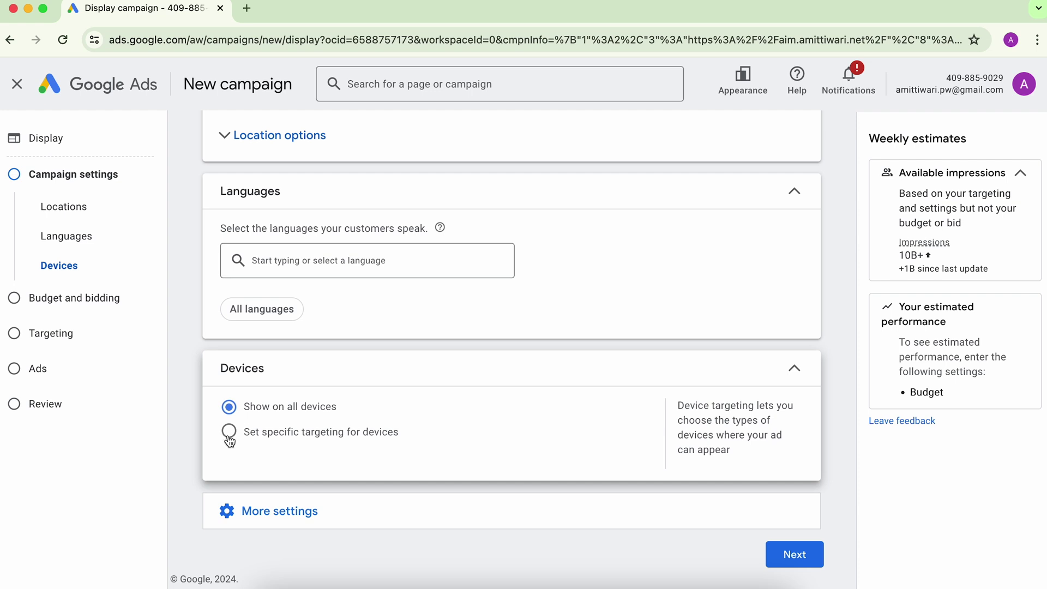
pyautogui.click(229, 431)
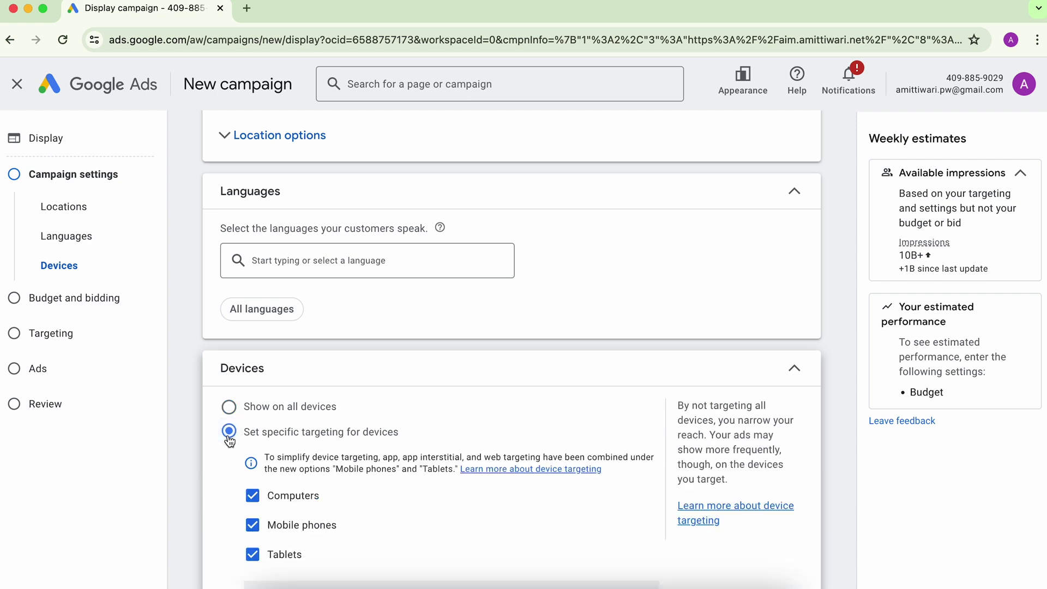
pyautogui.scroll(-2, 218, 484)
pyautogui.scroll(-1, 215, 480)
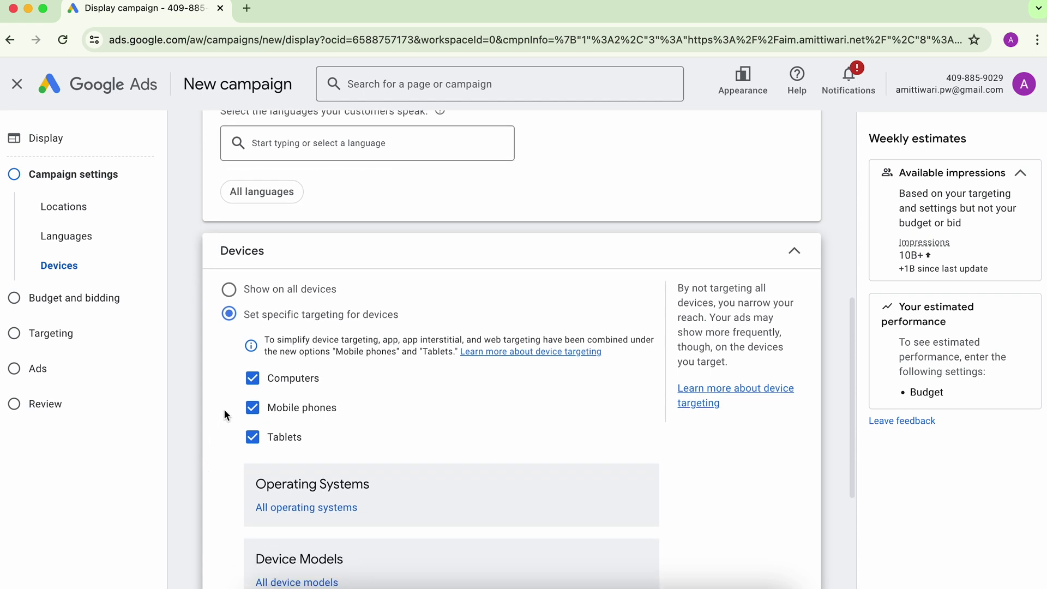
pyautogui.click(252, 437)
pyautogui.click(252, 408)
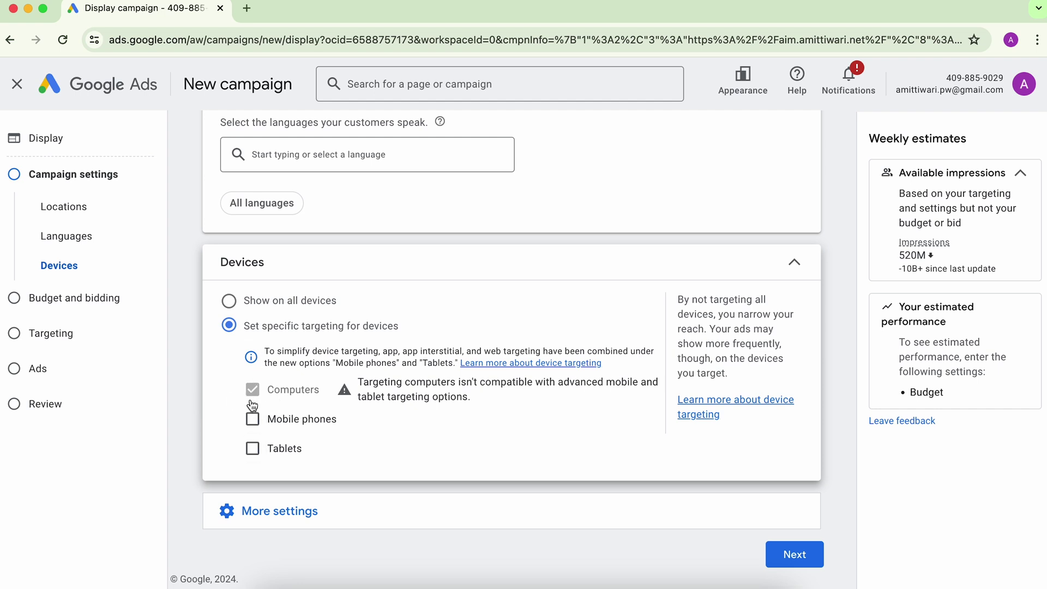
# Switch the specific device targeting to mobile phones only by including mobile phones and excluding computers
pyautogui.click(252, 421)
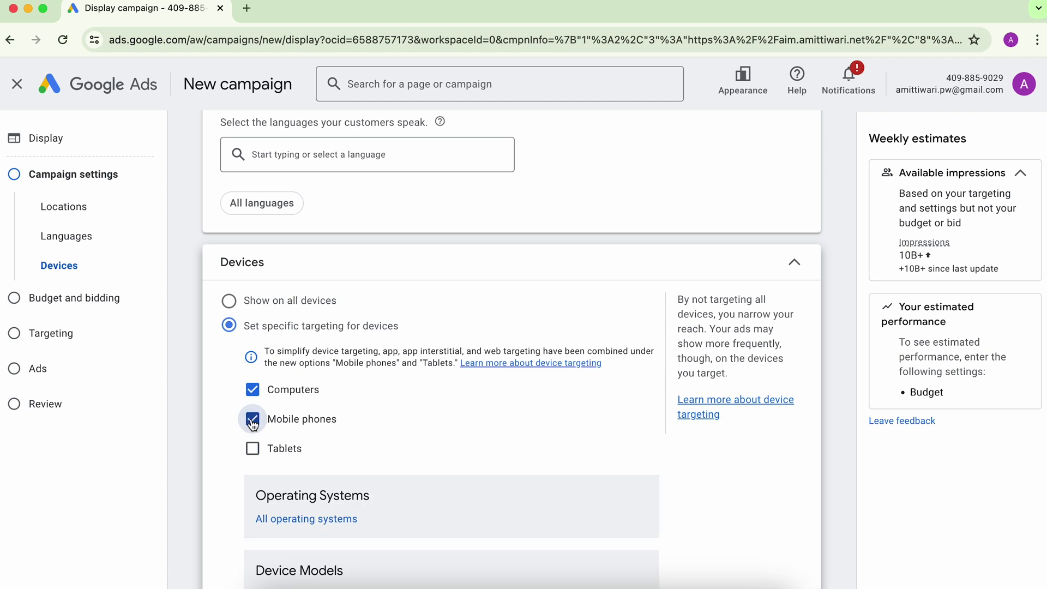
pyautogui.click(253, 389)
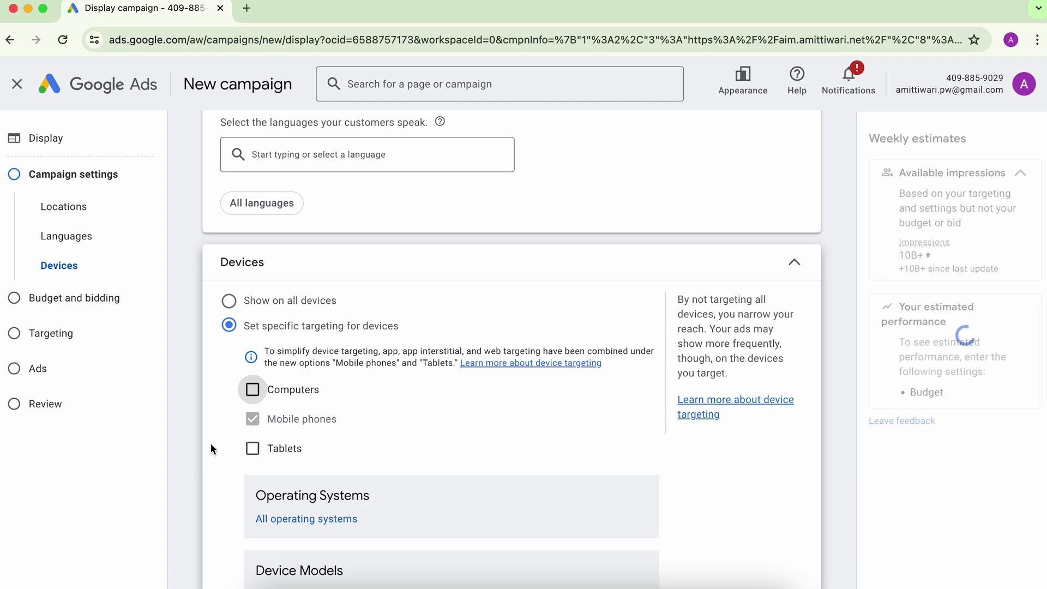
# Try BlackBerry and Windows Phone as targeted operating systems, clear both choices and cancel the operating system selection
pyautogui.scroll(-3, 211, 443)
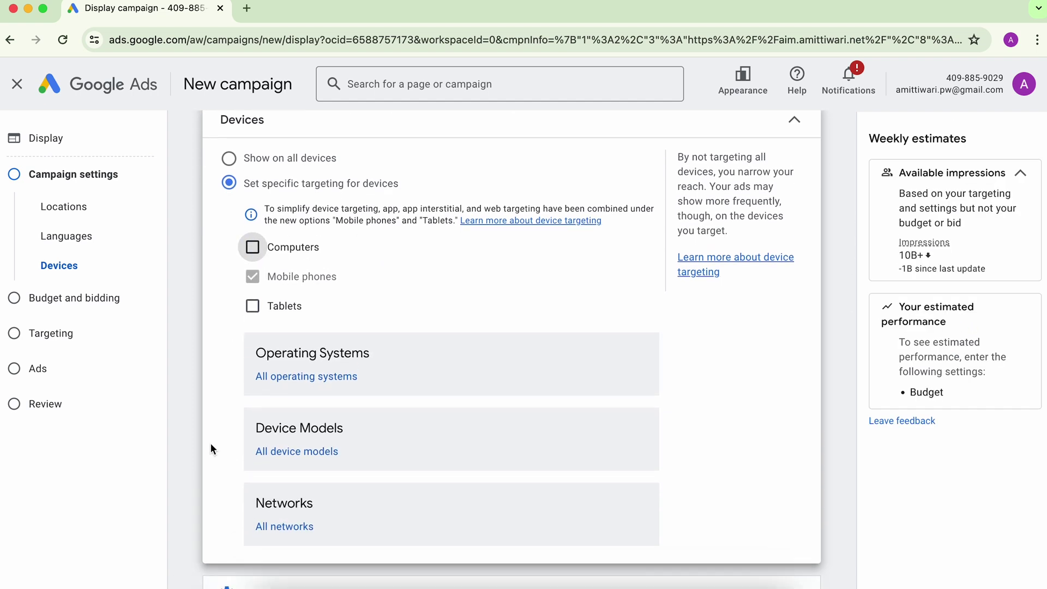
pyautogui.click(289, 382)
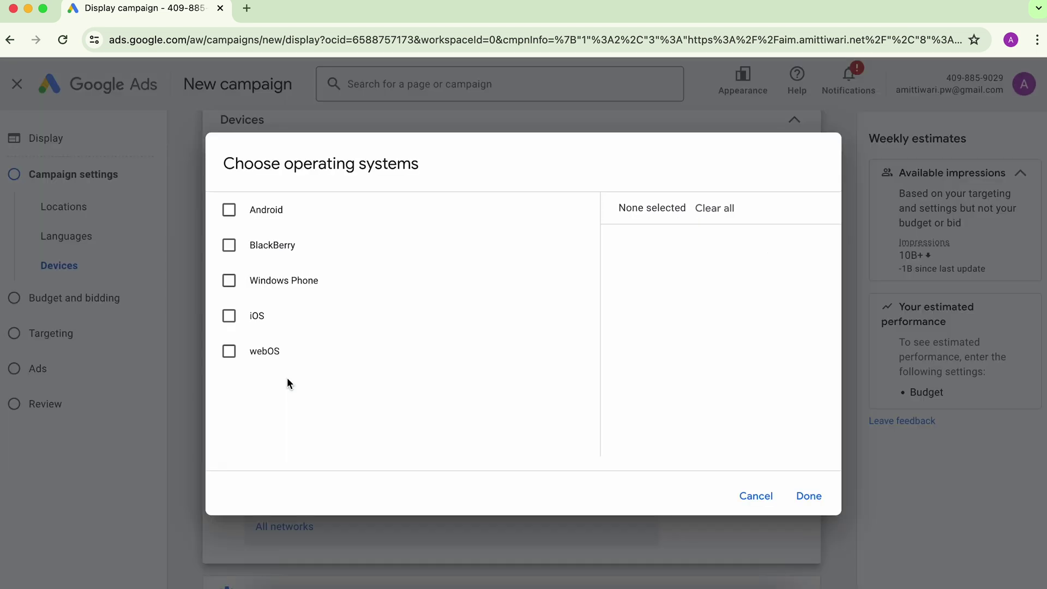
pyautogui.click(229, 245)
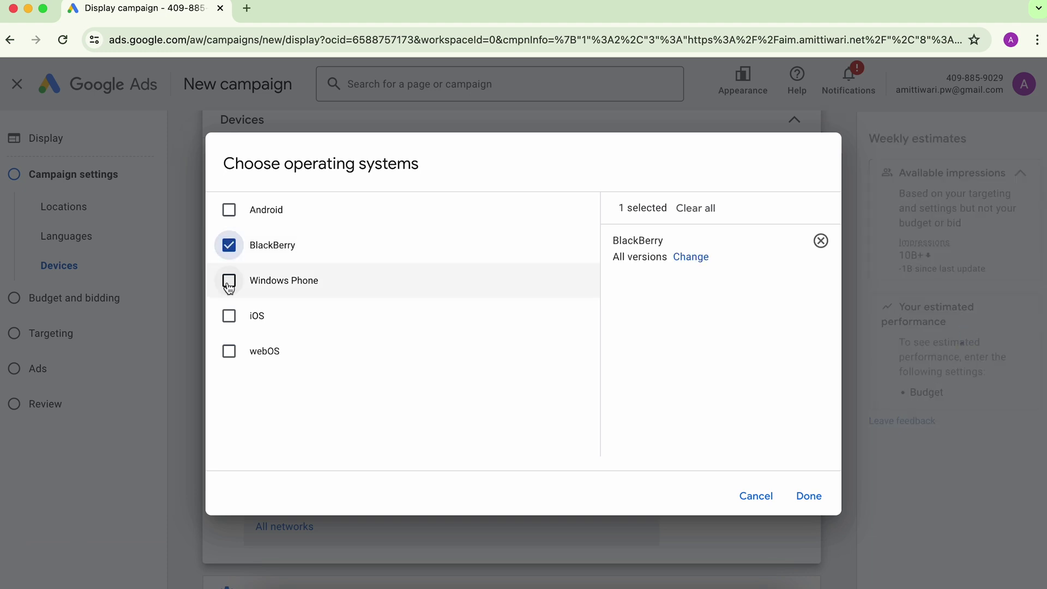
pyautogui.click(229, 281)
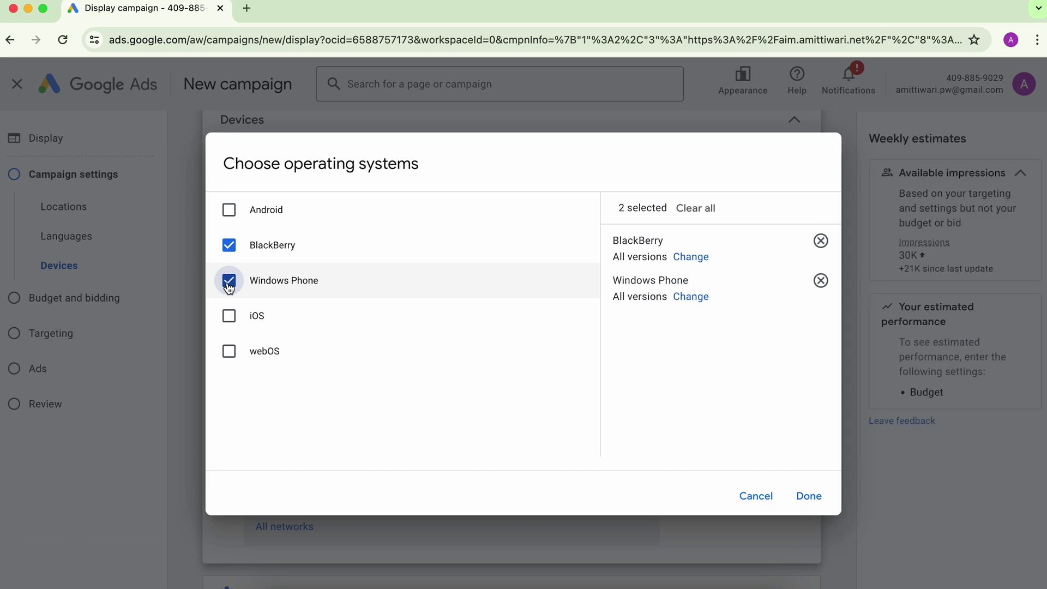
pyautogui.click(229, 282)
pyautogui.click(229, 245)
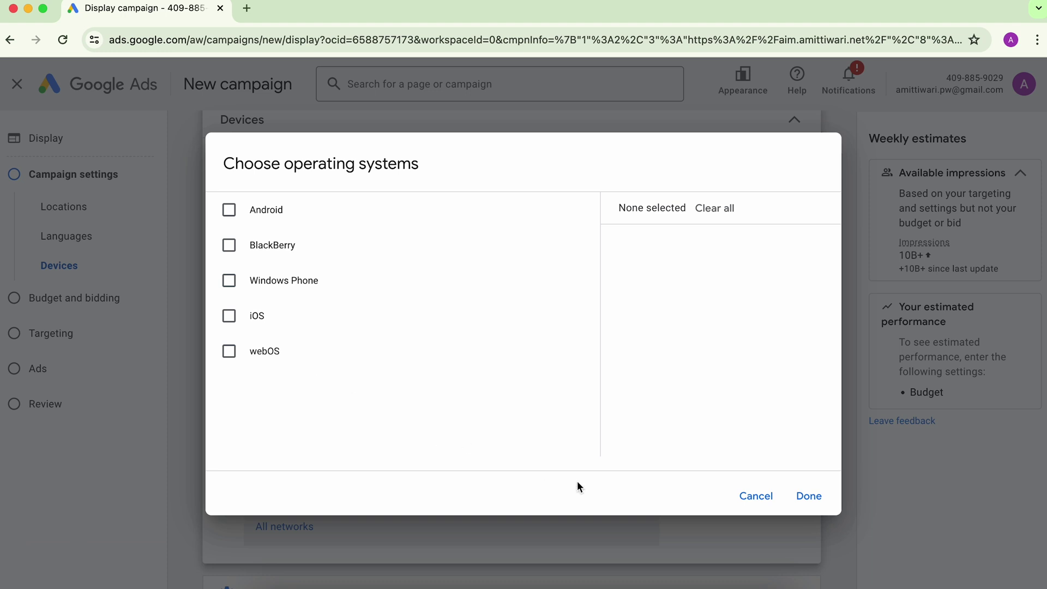
pyautogui.click(760, 494)
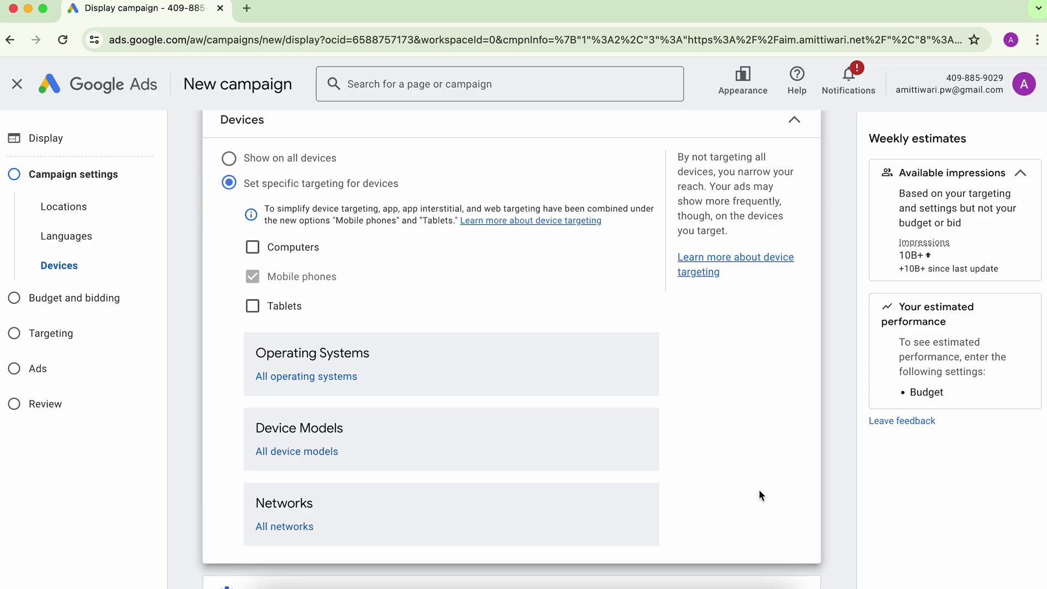
# Try targeting all Apple models under iOS in the device model choices and clear that selection
pyautogui.scroll(-2, 207, 403)
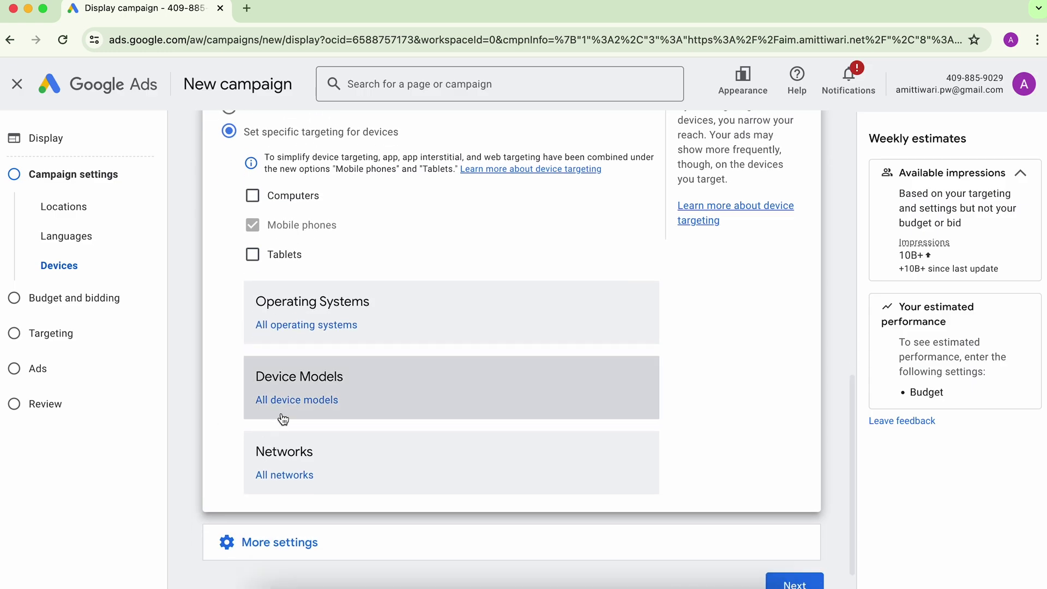
pyautogui.click(294, 402)
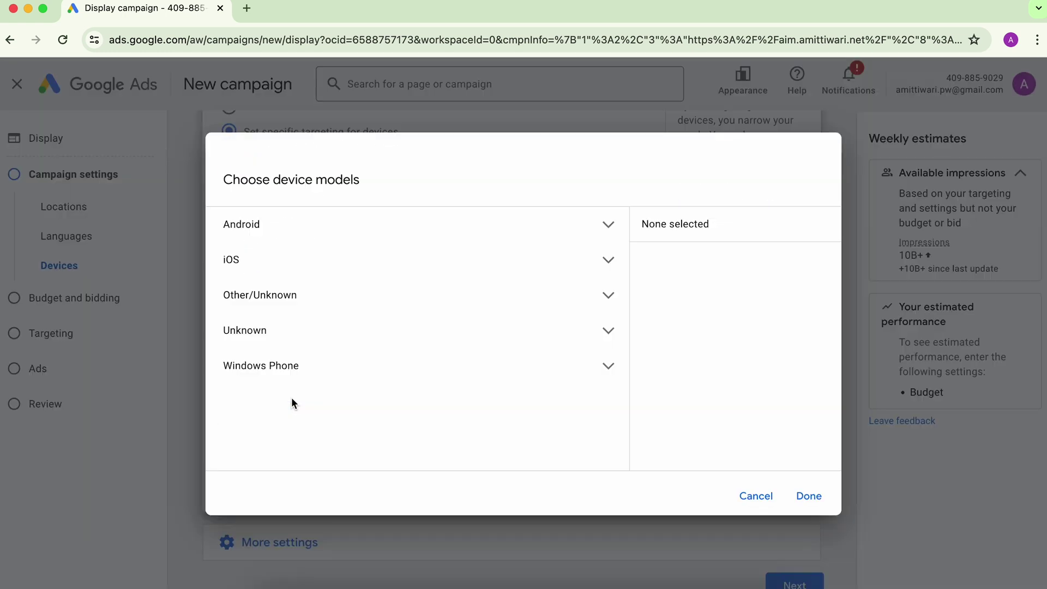
pyautogui.click(609, 260)
pyautogui.click(259, 297)
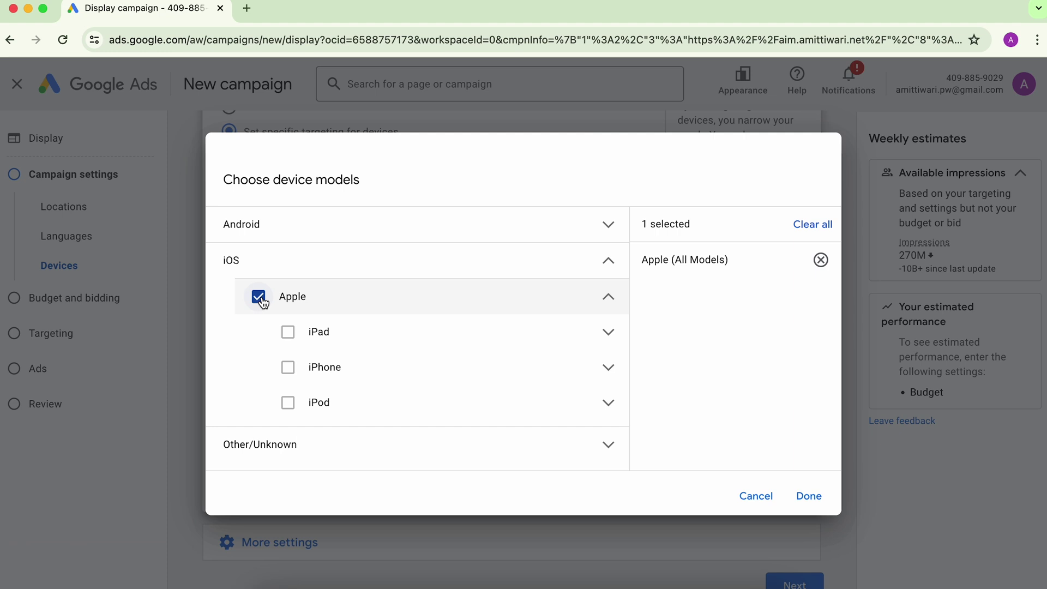
pyautogui.click(262, 300)
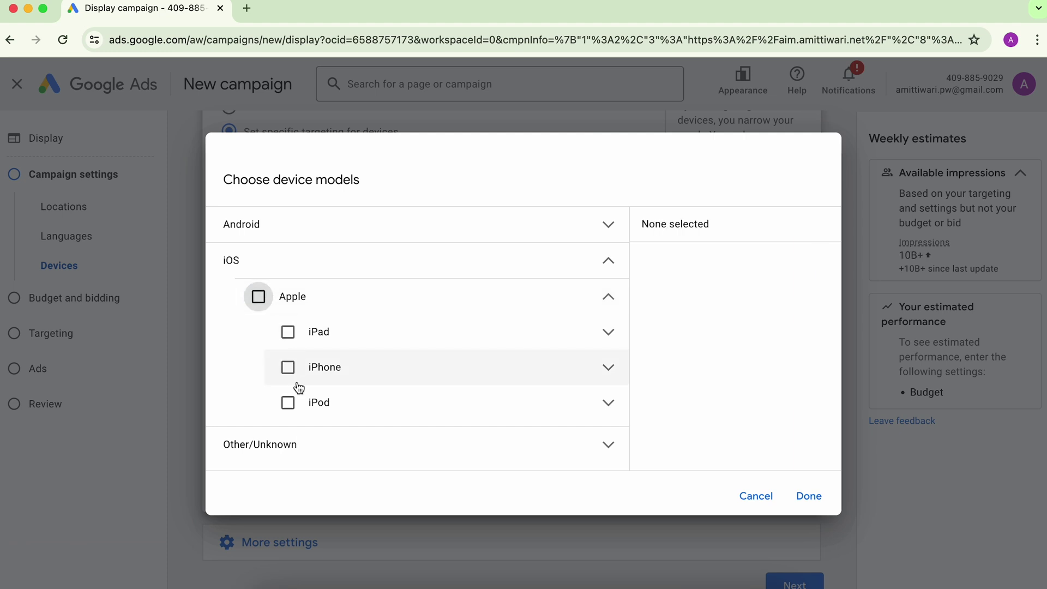
# Select iPhone 11, iPhone 11 Pro and iPhone 11 Pro Max as the targeted Apple device models
pyautogui.scroll(-1, 299, 388)
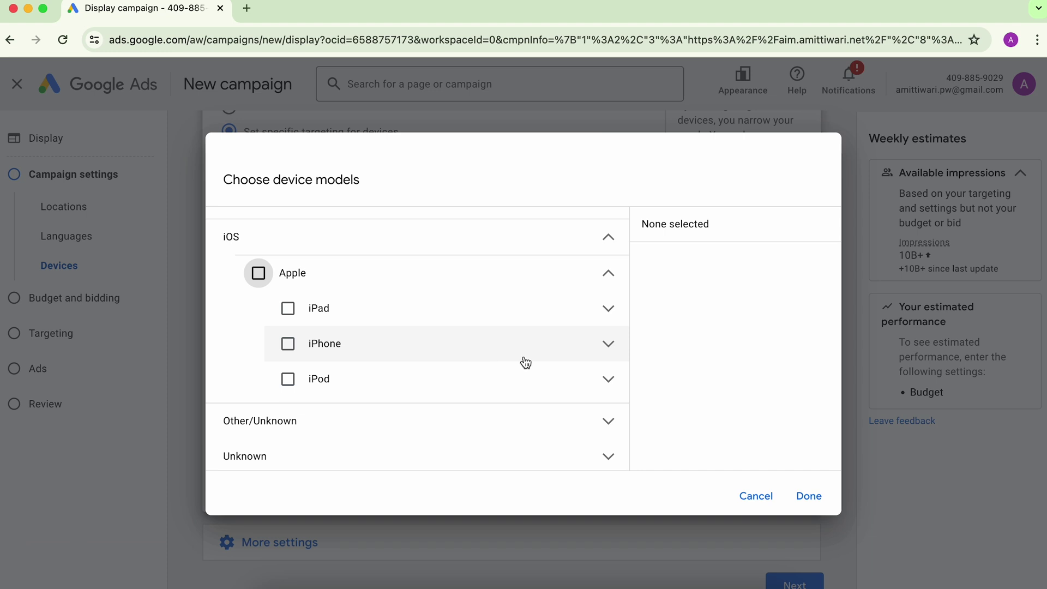
pyautogui.click(609, 349)
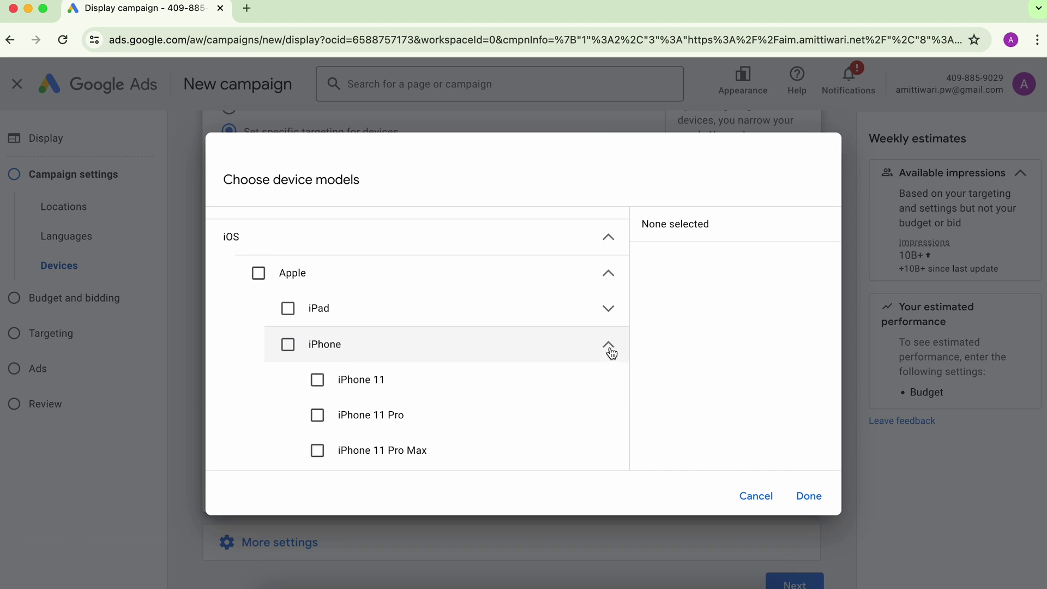
pyautogui.scroll(-3, 517, 387)
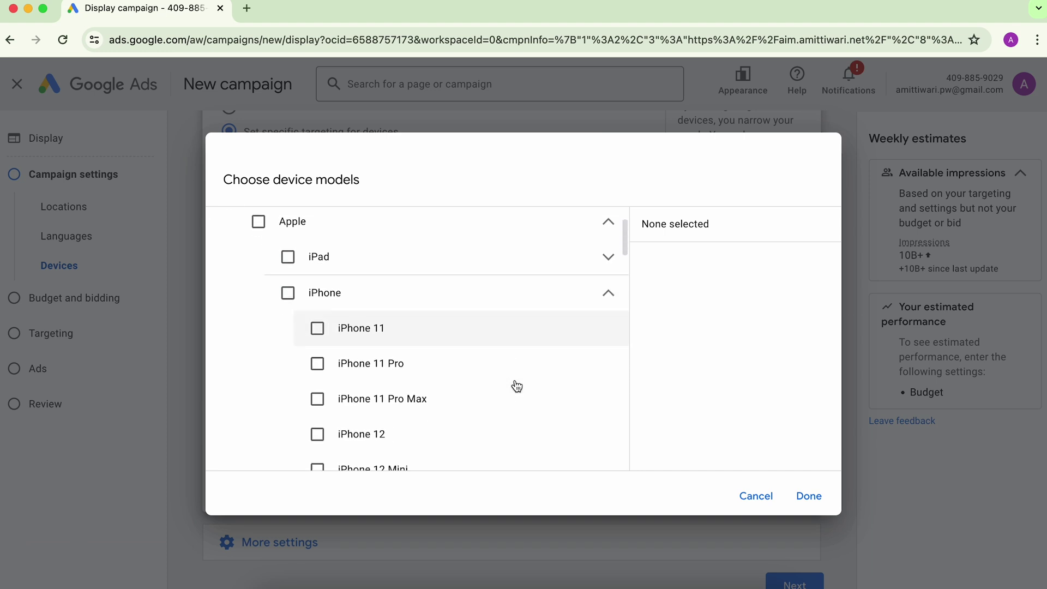
pyautogui.scroll(-1, 336, 368)
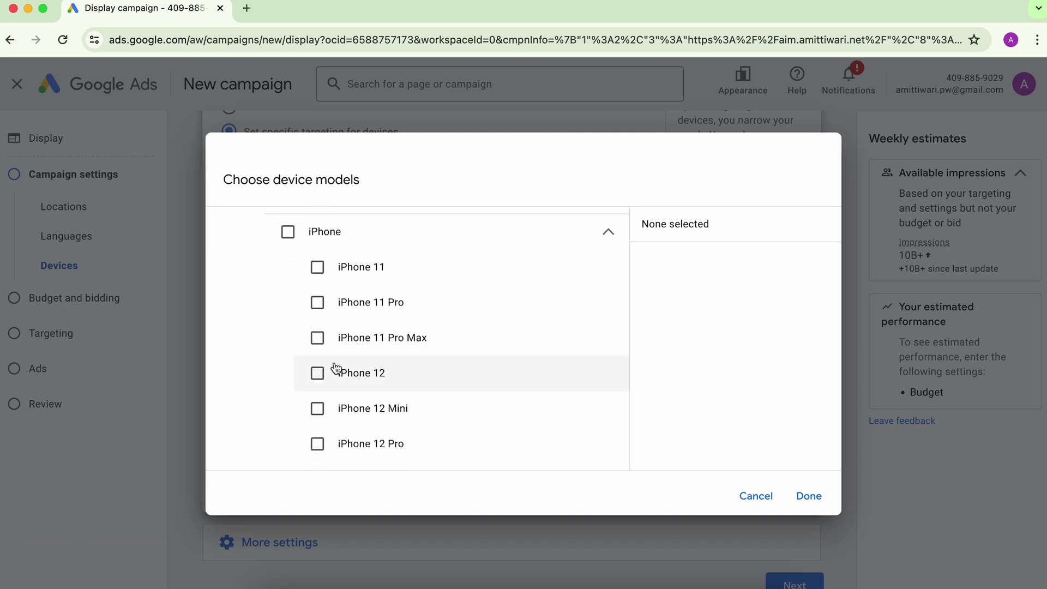
pyautogui.click(318, 268)
pyautogui.click(318, 303)
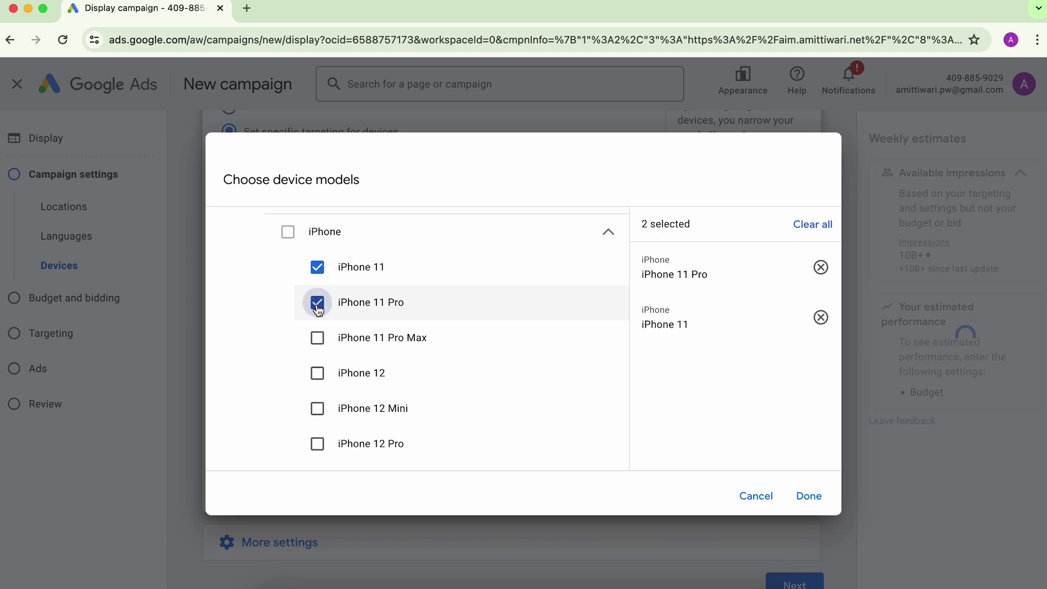
pyautogui.click(320, 338)
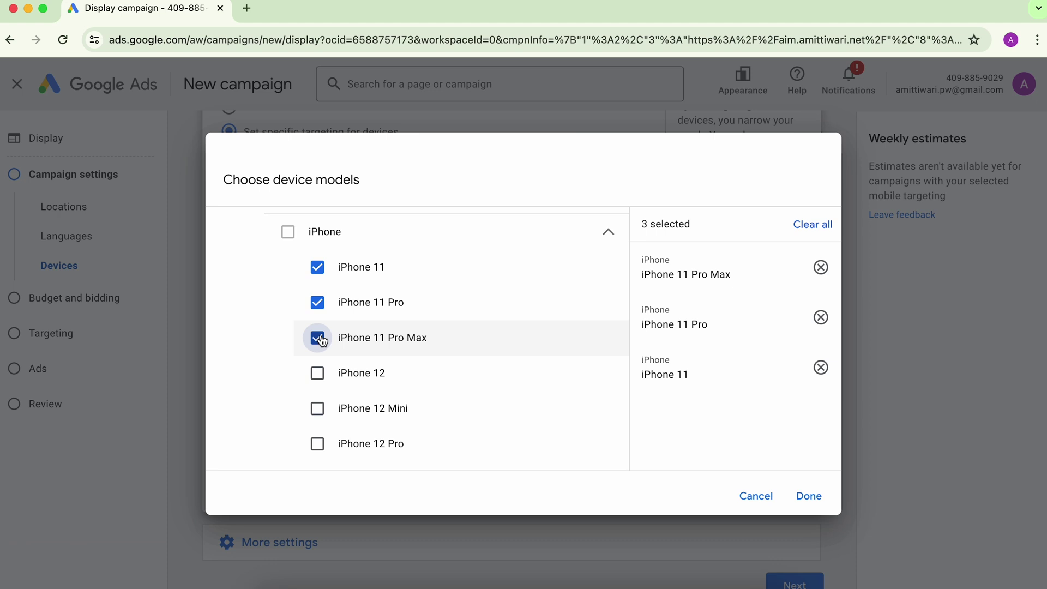
# Examine the remaining iPhone models and the Android device brands, including the Asus models, and cancel the device model selection
pyautogui.scroll(-12, 322, 341)
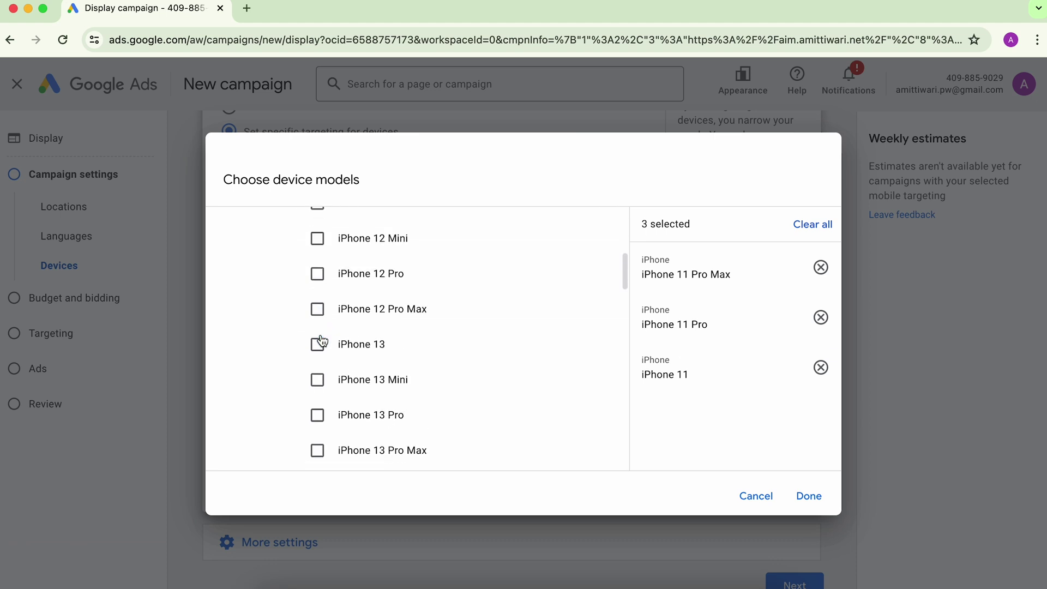
pyautogui.scroll(-3, 322, 341)
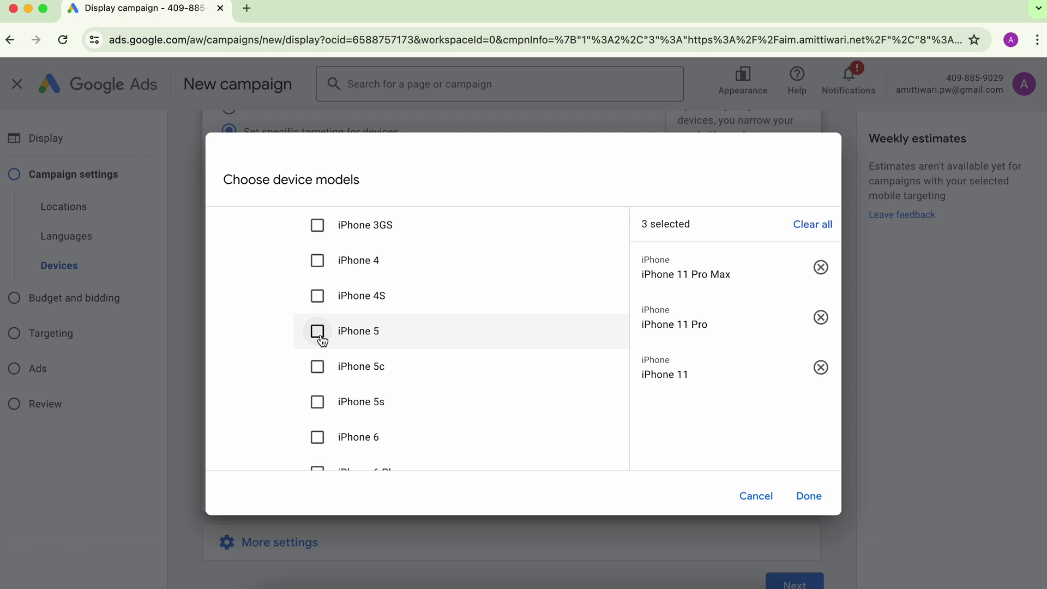
pyautogui.scroll(-3, 316, 335)
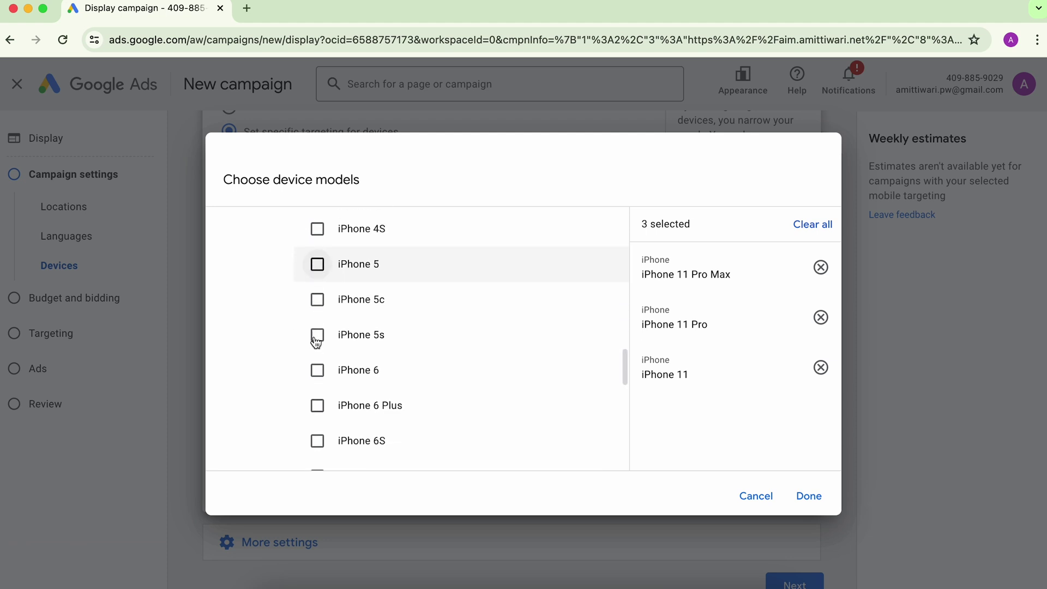
pyautogui.scroll(10, 316, 343)
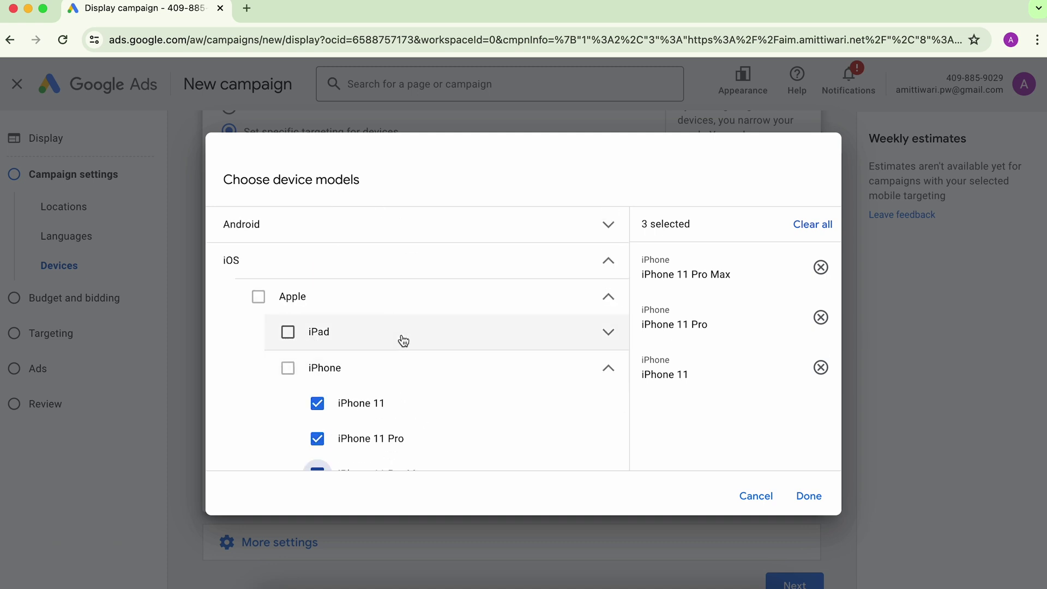
pyautogui.click(609, 298)
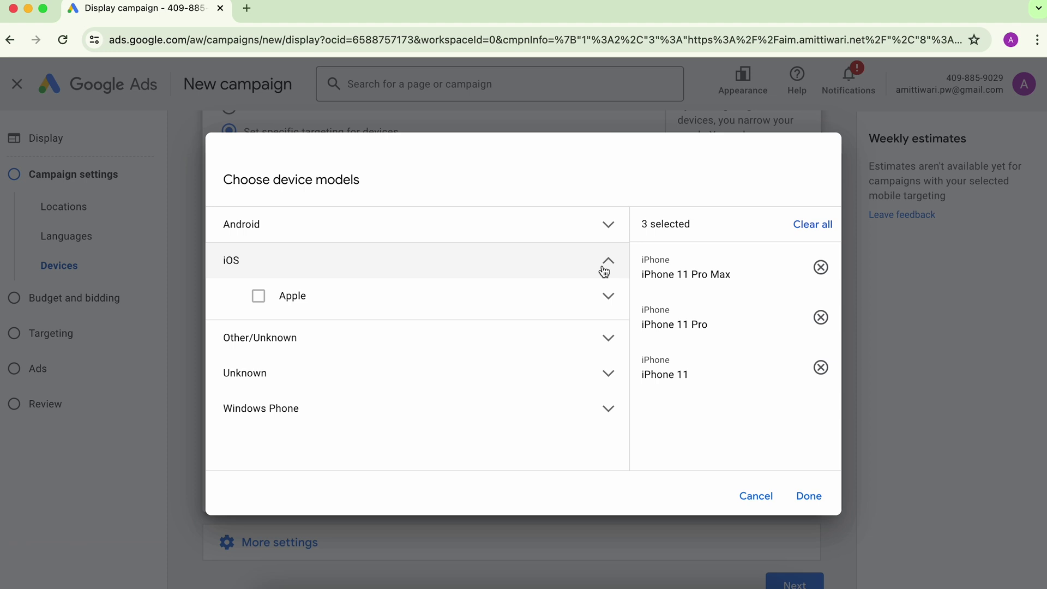
pyautogui.click(605, 268)
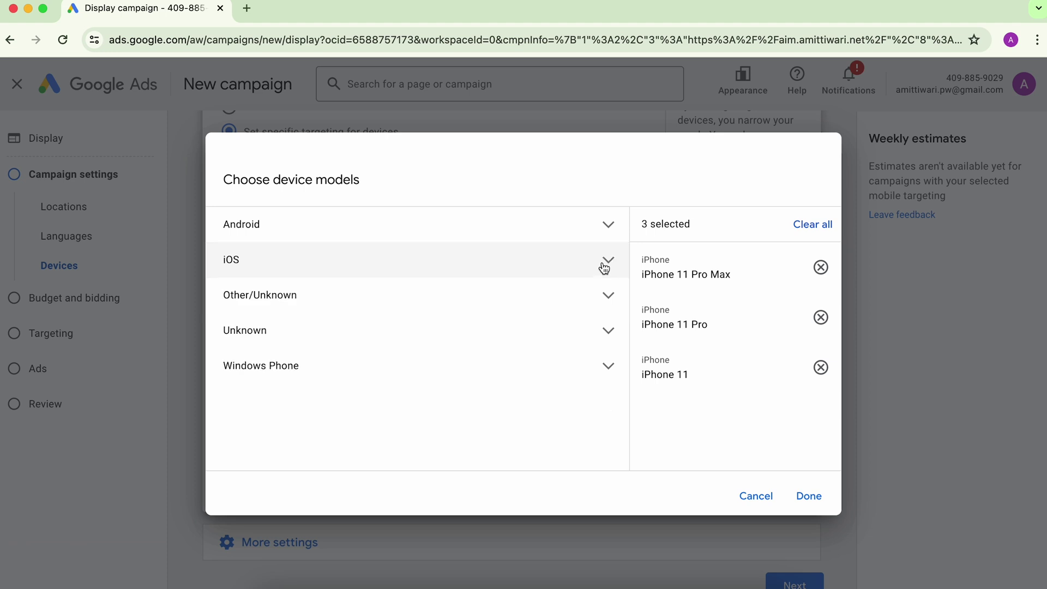
pyautogui.click(609, 227)
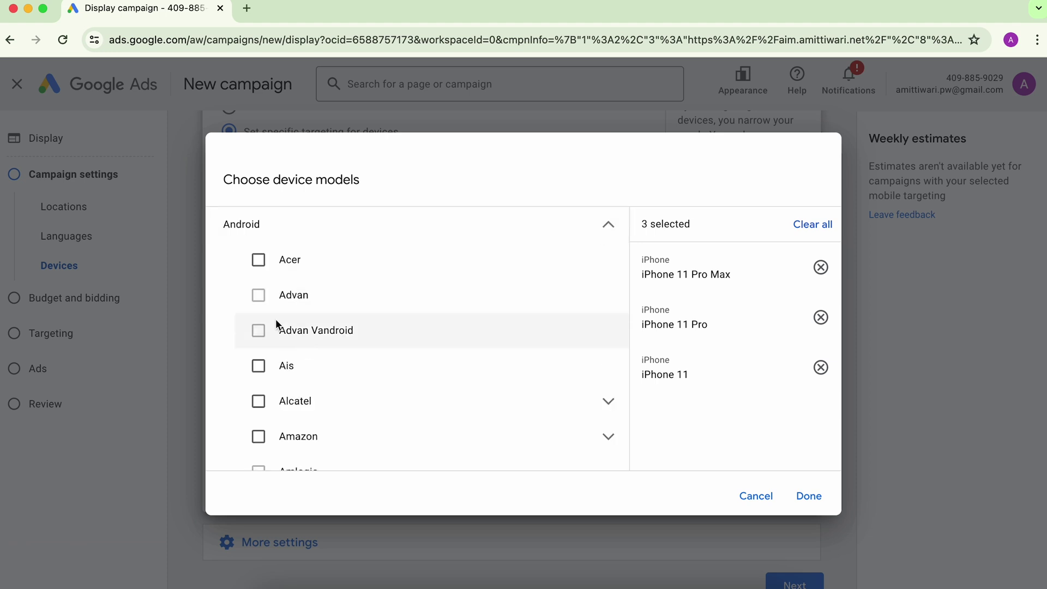
pyautogui.scroll(-4, 271, 312)
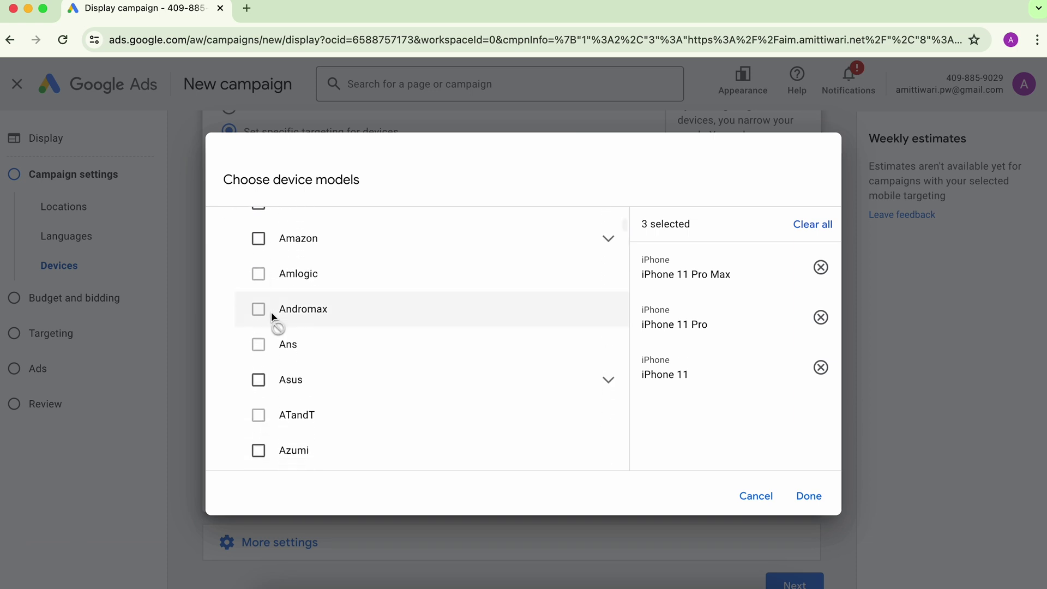
pyautogui.click(608, 381)
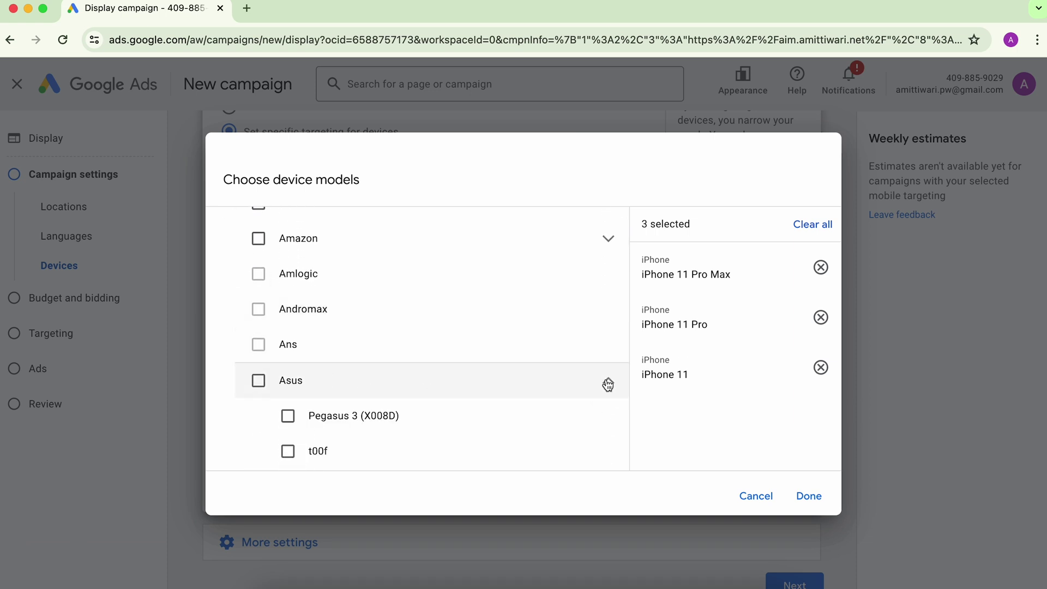
pyautogui.scroll(-2, 407, 376)
pyautogui.scroll(-3, 360, 355)
pyautogui.scroll(-10, 360, 354)
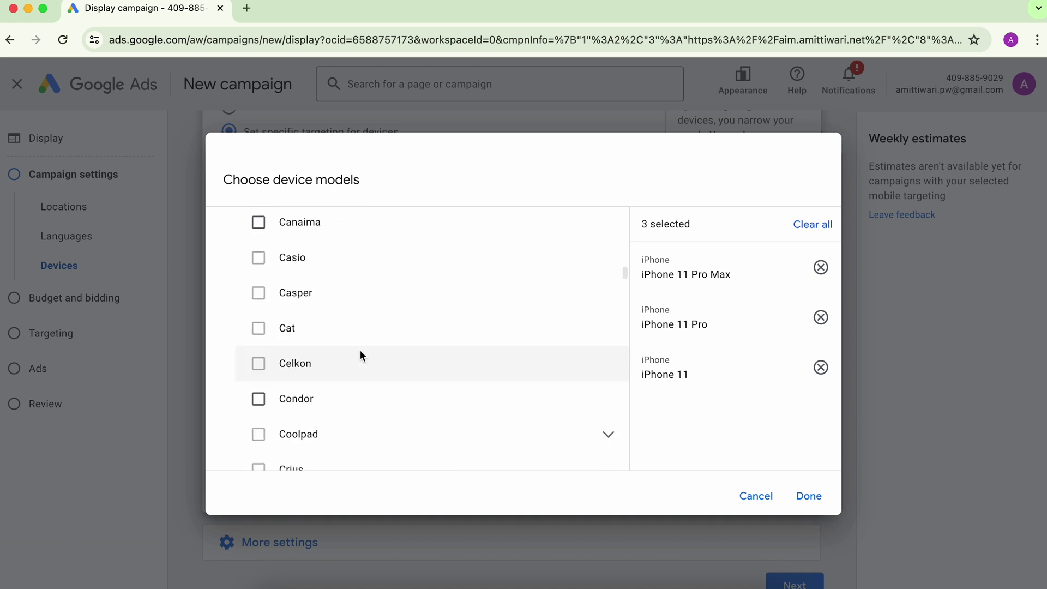
pyautogui.scroll(-2, 360, 353)
pyautogui.scroll(15, 453, 360)
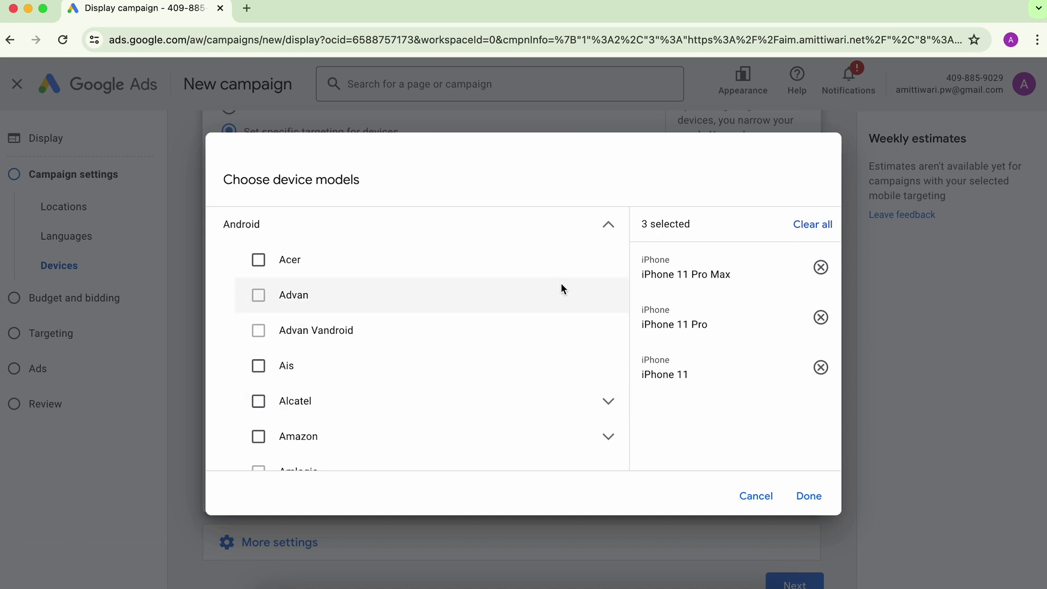
pyautogui.scroll(-15, 555, 304)
pyautogui.click(756, 496)
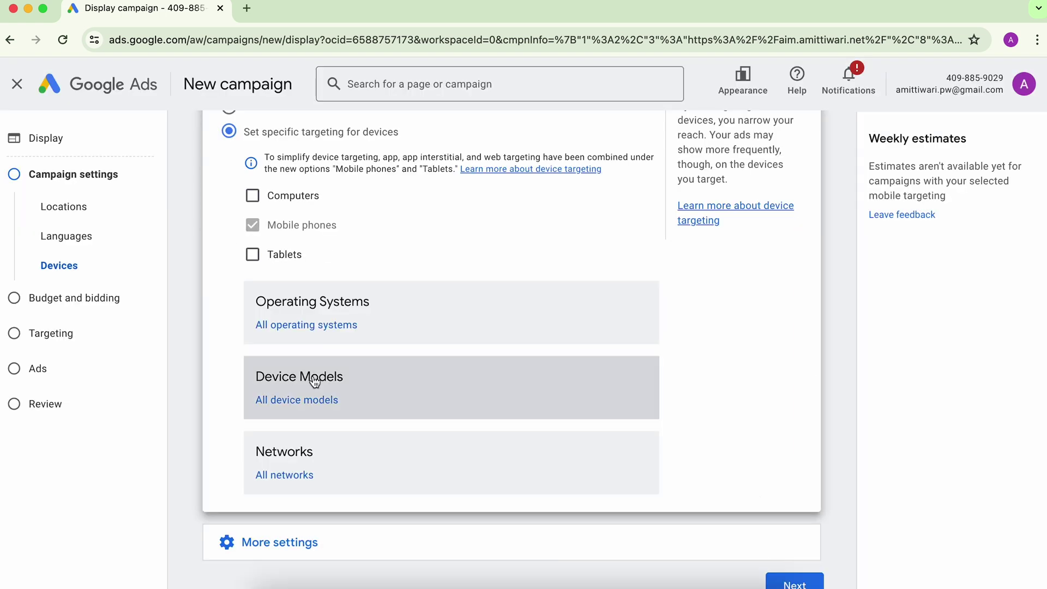
# Try Wifi, clear it, try Reliance Jio under India as the targeted network, and cancel the network selection
pyautogui.click(282, 479)
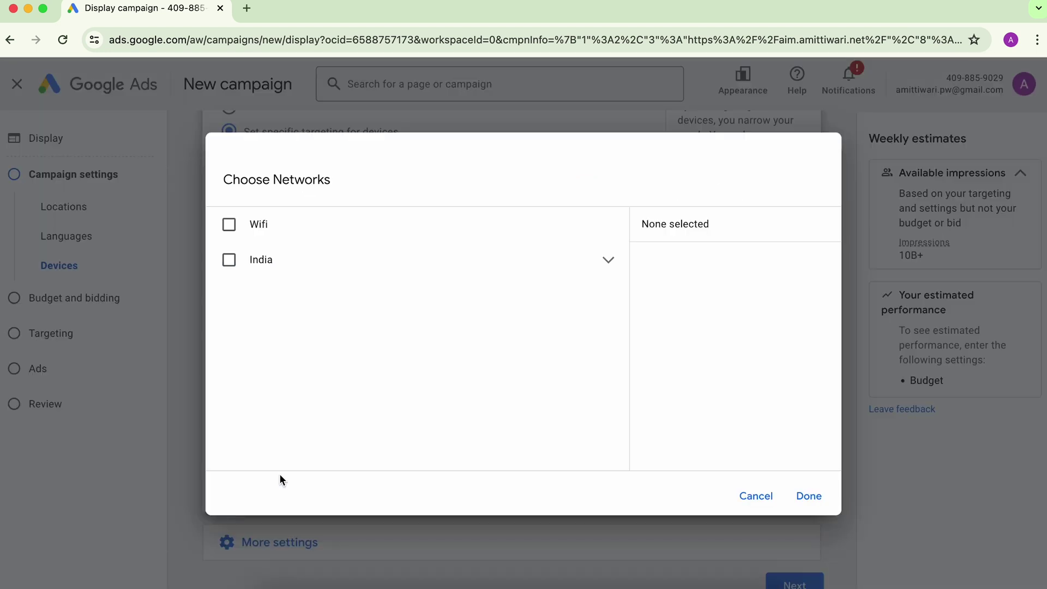
pyautogui.click(229, 225)
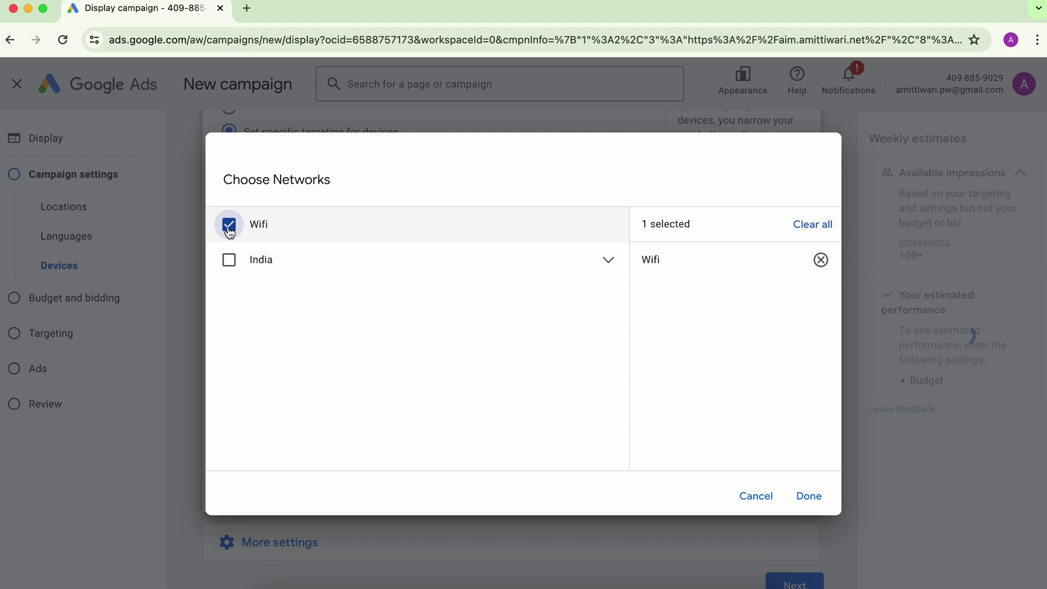
pyautogui.click(229, 226)
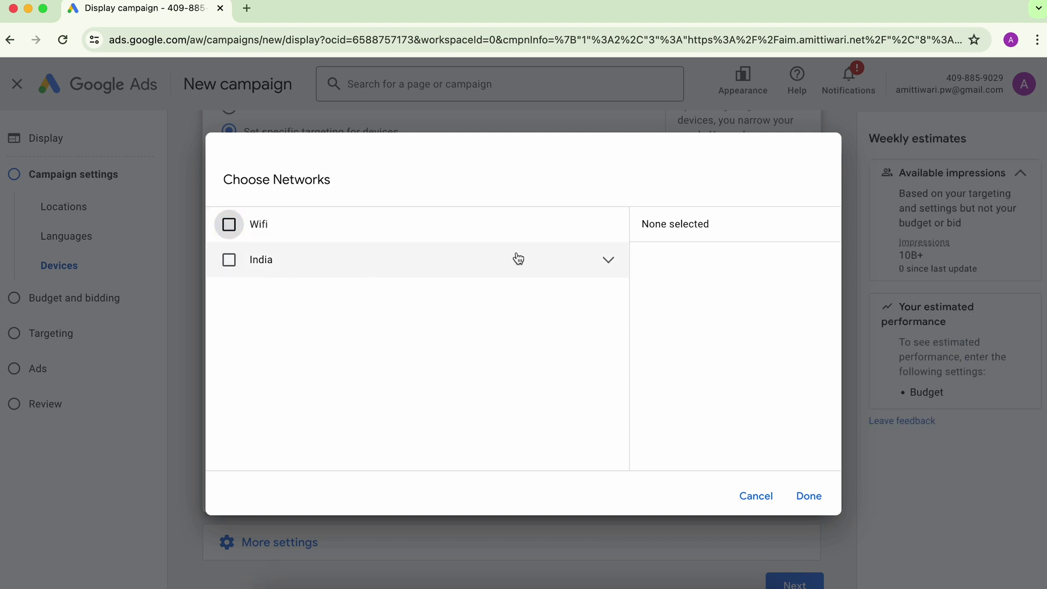
pyautogui.click(605, 267)
pyautogui.scroll(-1, 386, 353)
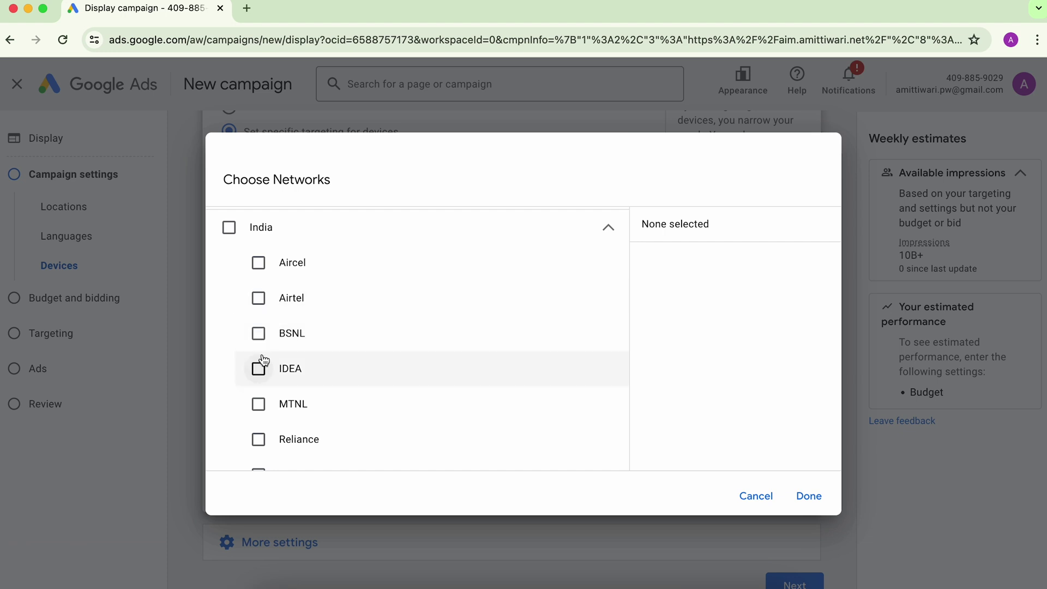
pyautogui.scroll(-3, 264, 360)
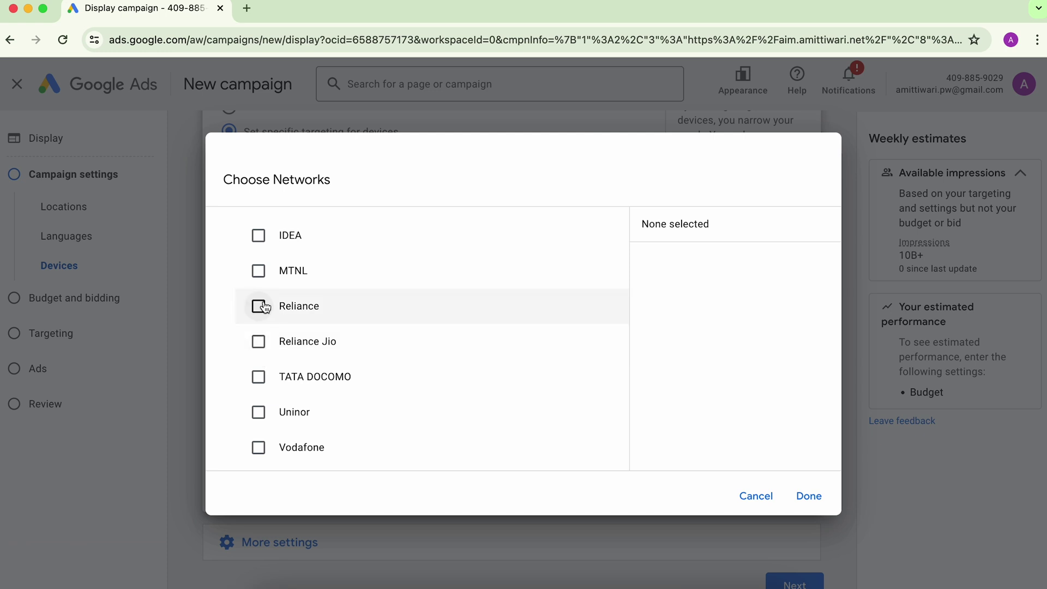
pyautogui.click(259, 343)
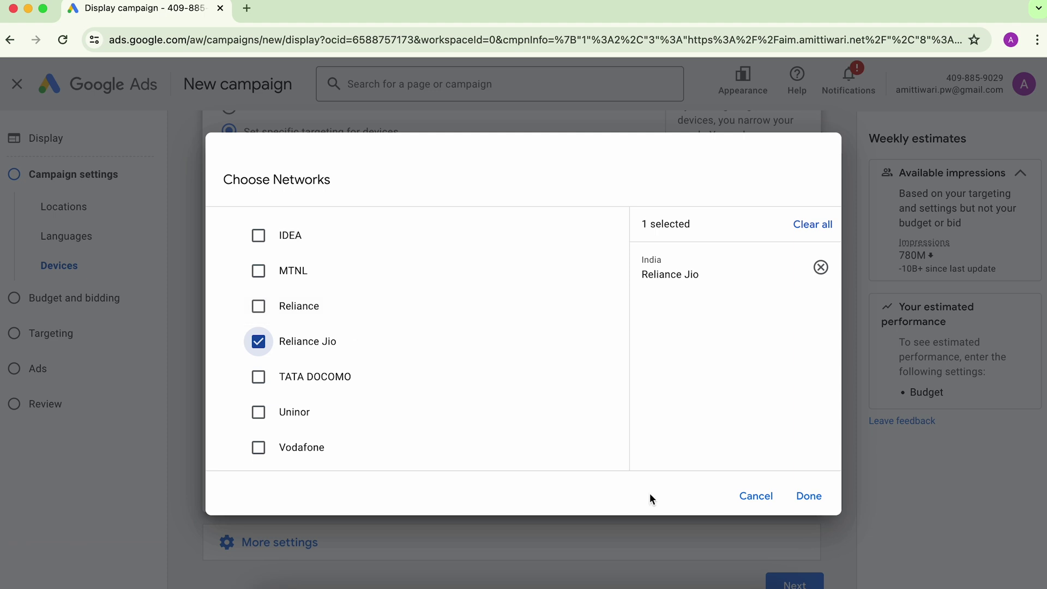
pyautogui.click(755, 495)
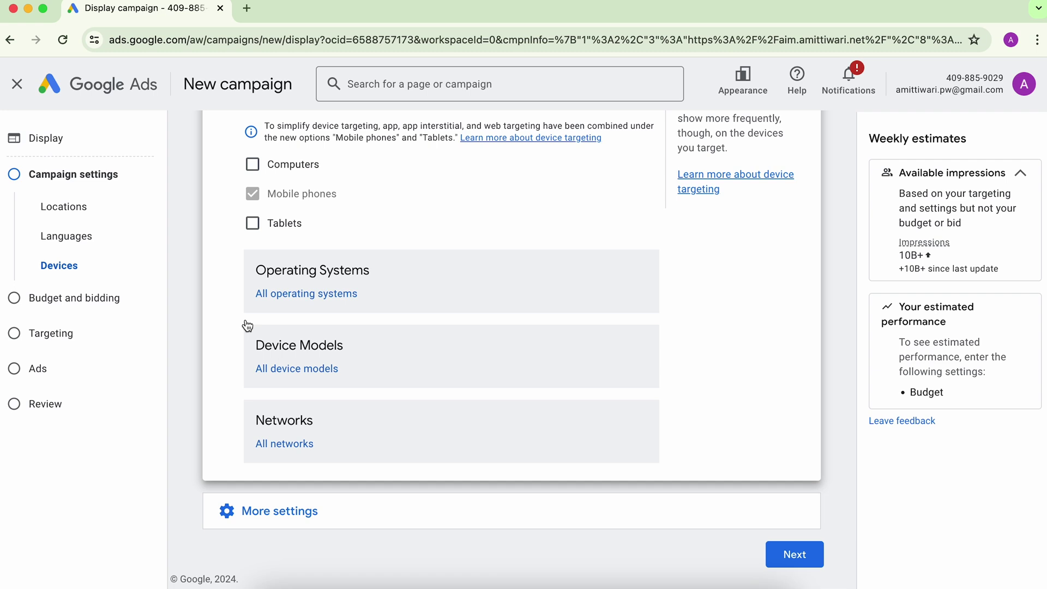
# Exclude profanity and rough language, sexually suggestive, and sensational and shocking content, plus embedded YouTube videos, in the campaign's content exclusions
pyautogui.click(265, 523)
pyautogui.scroll(-4, 265, 525)
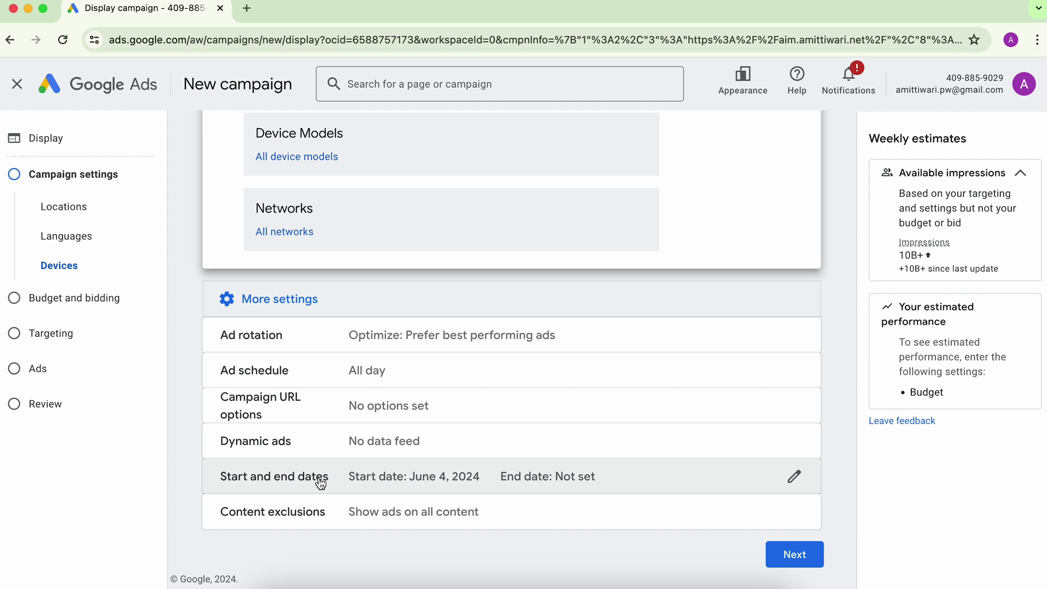
pyautogui.click(343, 510)
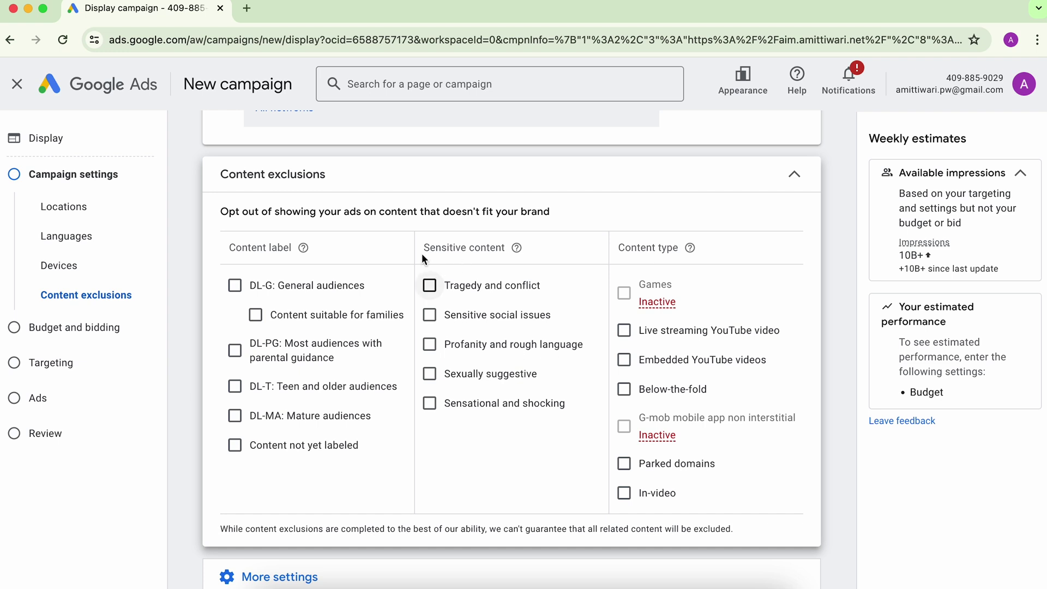
pyautogui.click(430, 375)
pyautogui.click(431, 405)
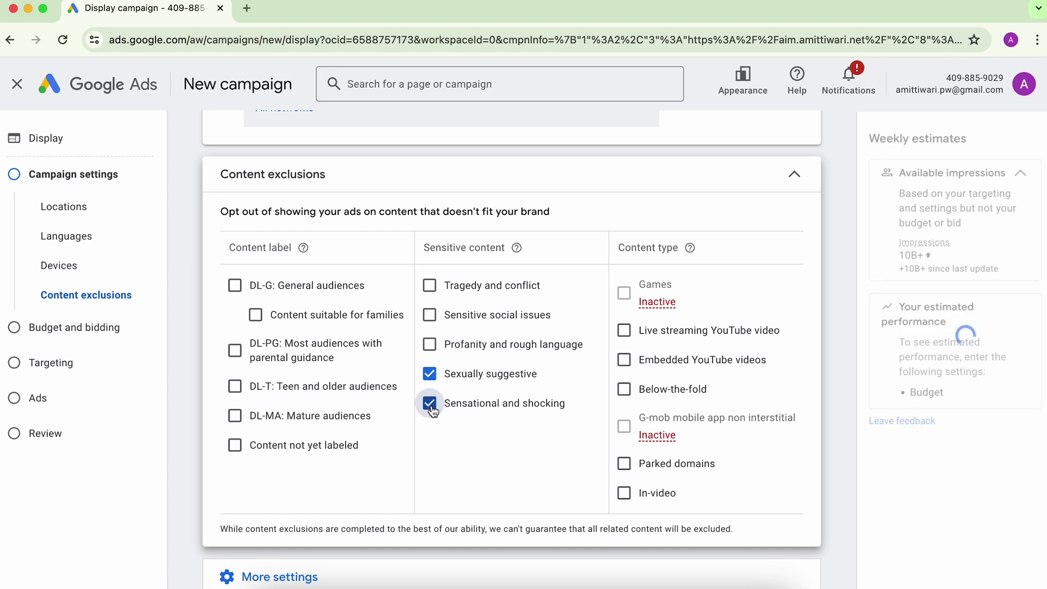
pyautogui.click(429, 345)
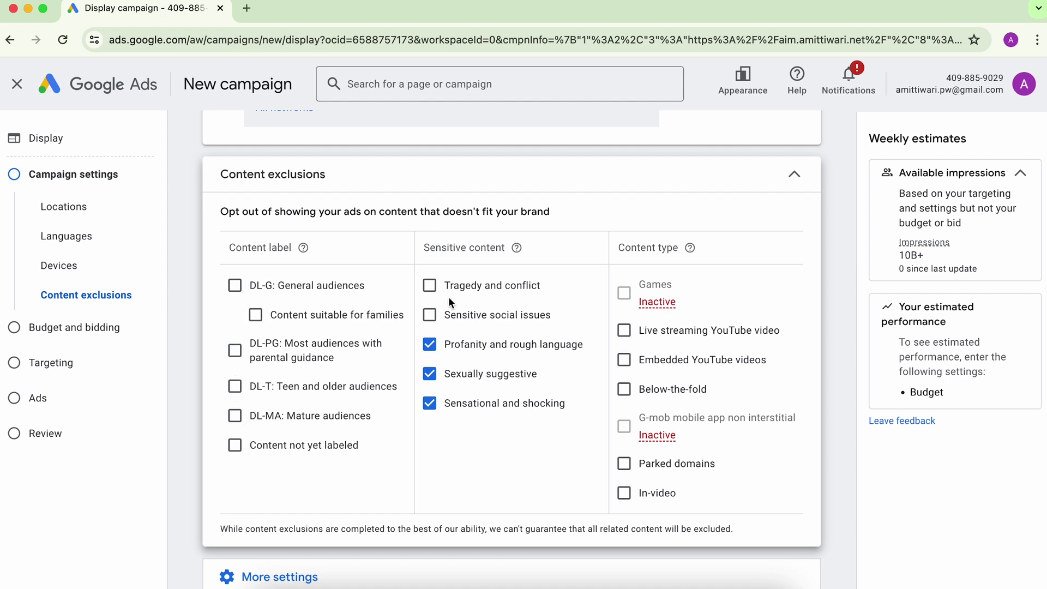
pyautogui.click(624, 360)
# Open ndtv.com in a new browser tab and examine its page for embedded video and ad placements
pyautogui.click(247, 8)
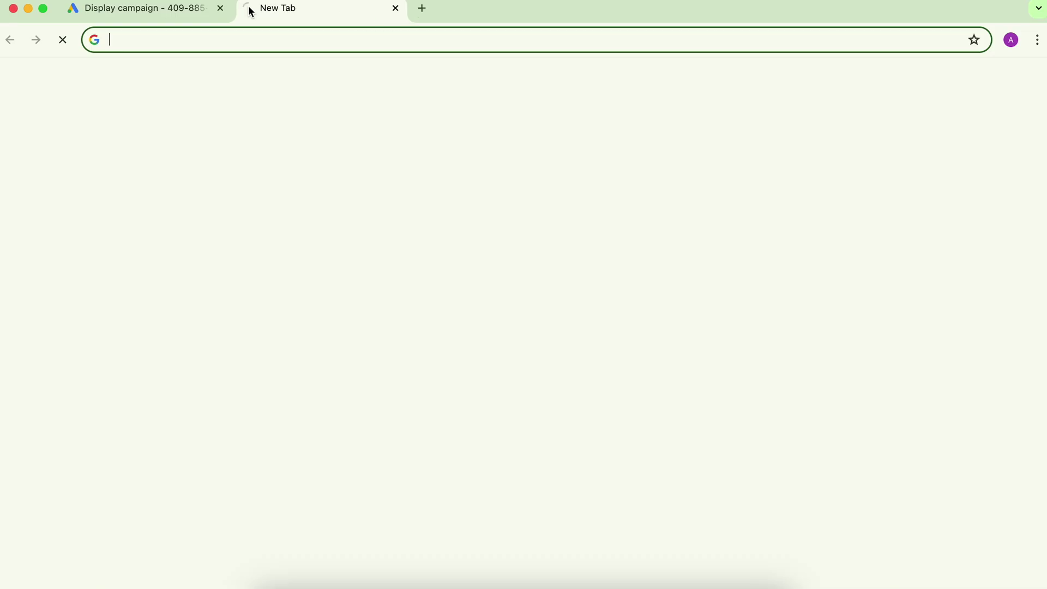
pyautogui.write('ndtv.com')
pyautogui.press('Return')
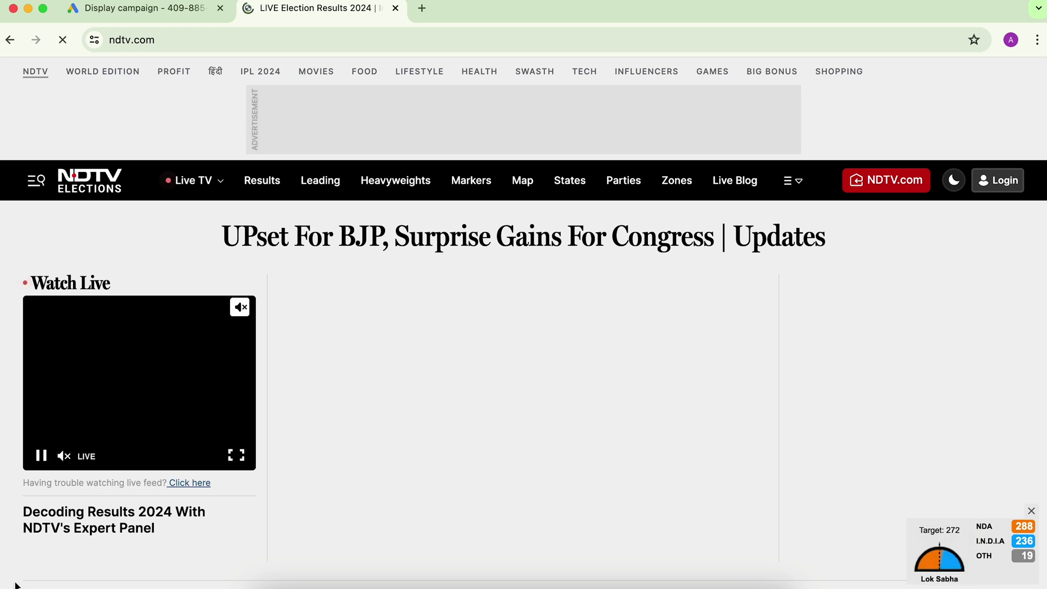
pyautogui.scroll(-5, 32, 534)
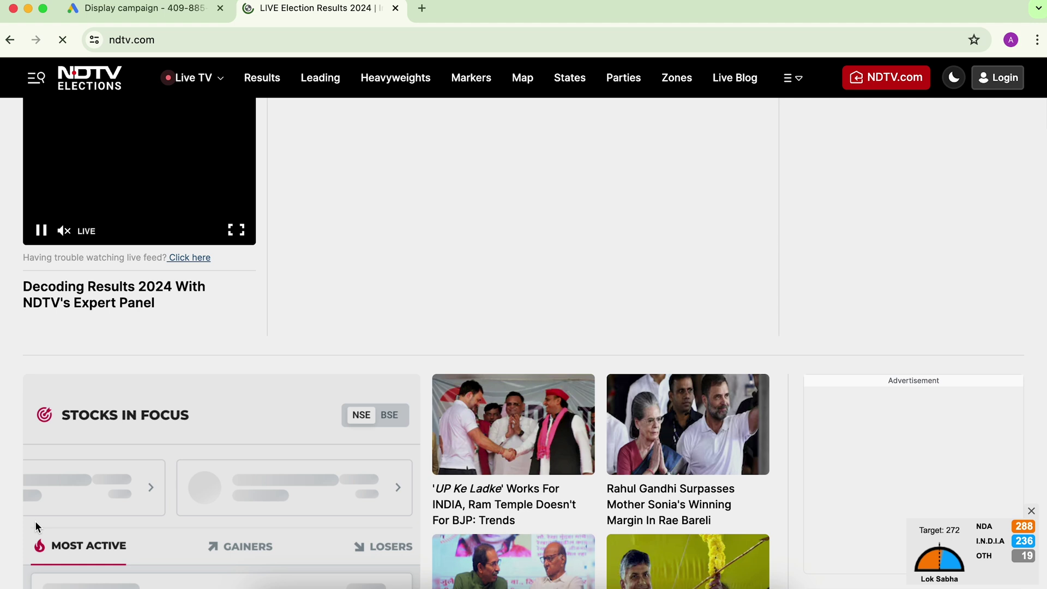
pyautogui.scroll(-15, 43, 451)
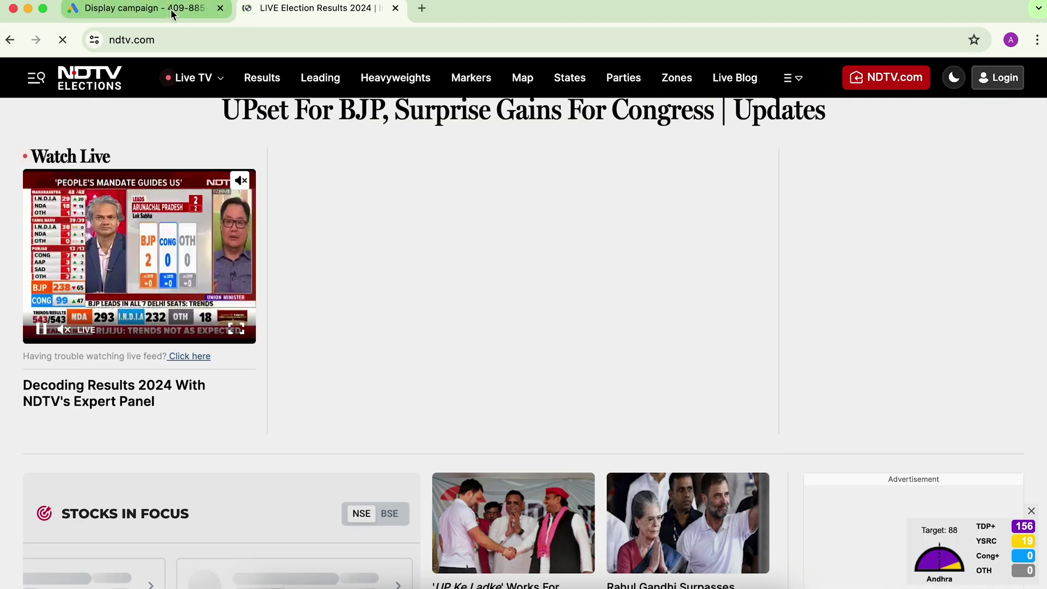
# Return to the Google Ads campaign and add Below-the-fold to the excluded content types
pyautogui.click(168, 9)
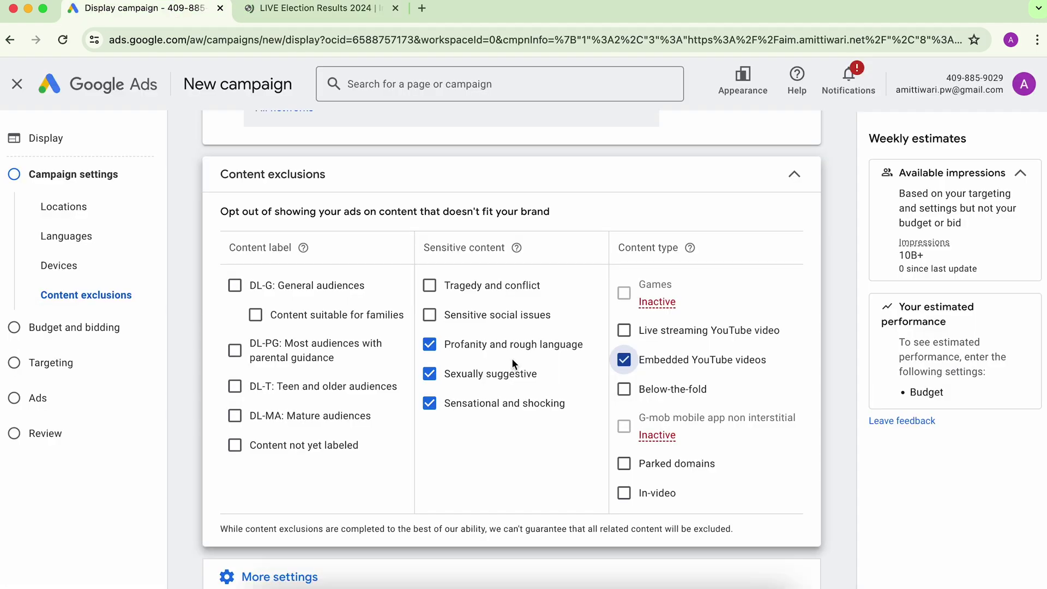
pyautogui.click(623, 394)
# Examine the lower sections of the ndtv.com page as a below-the-fold example and close that page
pyautogui.click(332, 8)
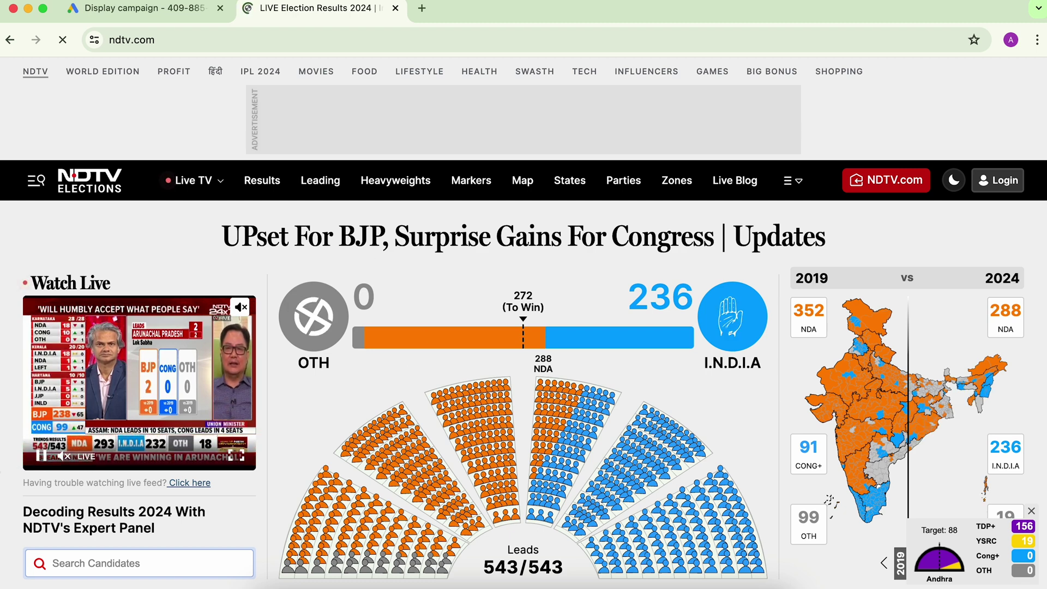
pyautogui.scroll(-3, 22, 464)
pyautogui.scroll(-20, 524, 343)
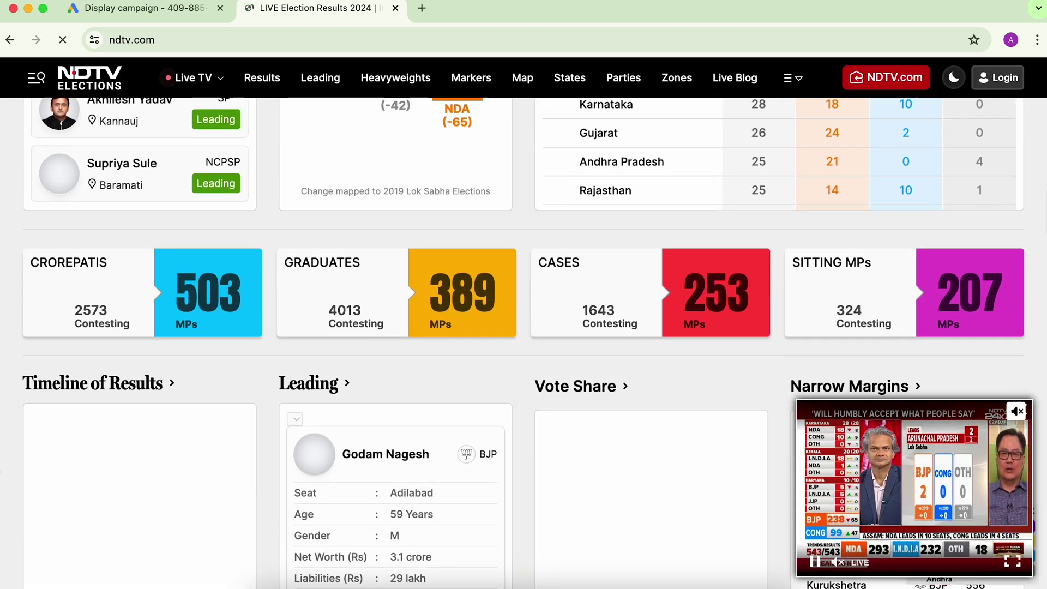
pyautogui.scroll(-5, 78, 108)
pyautogui.scroll(10, 78, 107)
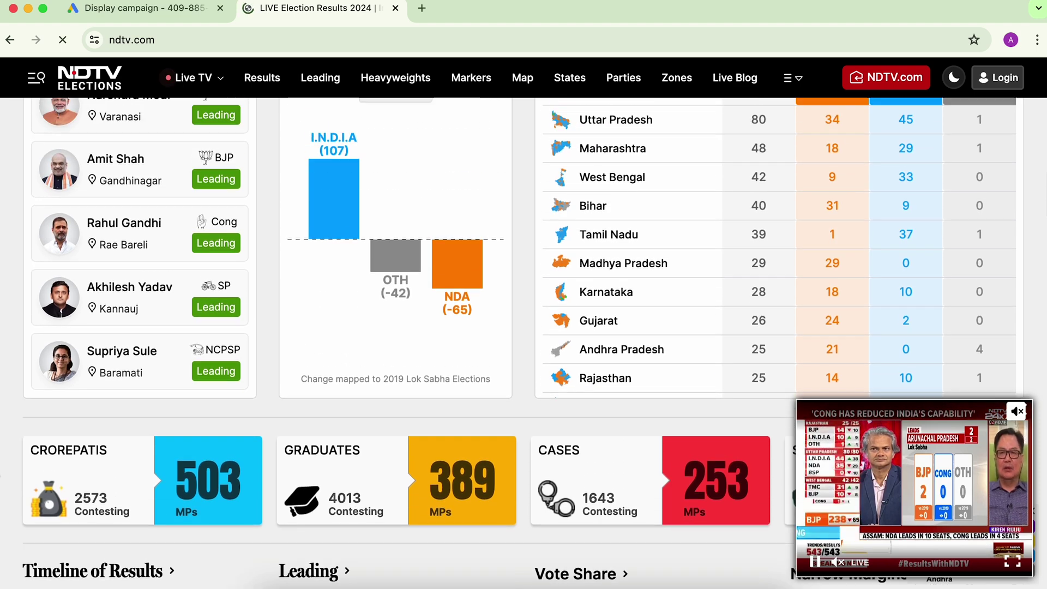
pyautogui.click(396, 7)
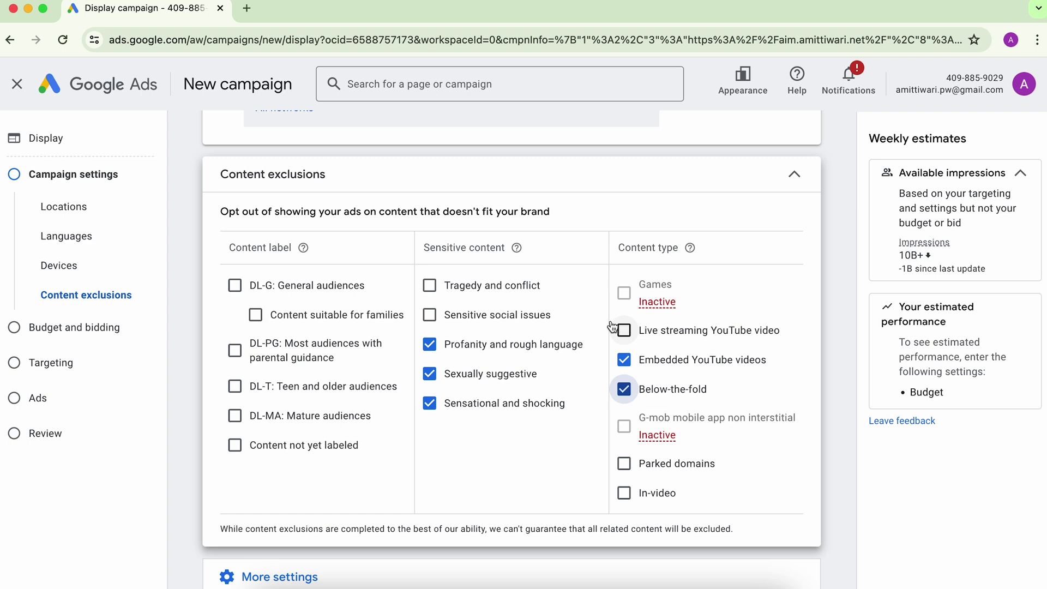
# Continue to budget and bidding and set the campaign's average daily budget to ₹1,000
pyautogui.scroll(-2, 421, 405)
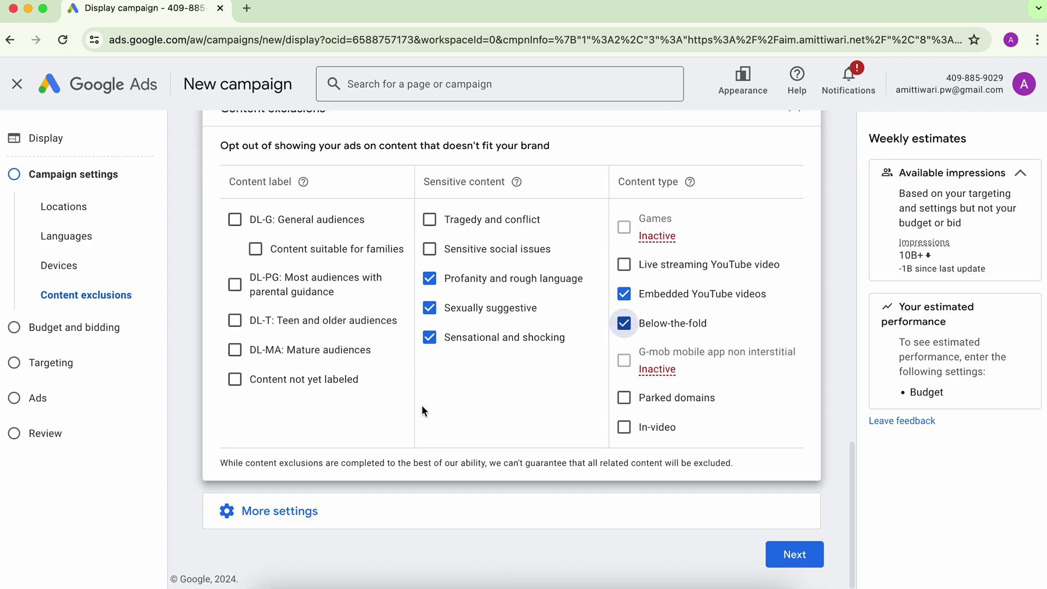
pyautogui.click(787, 552)
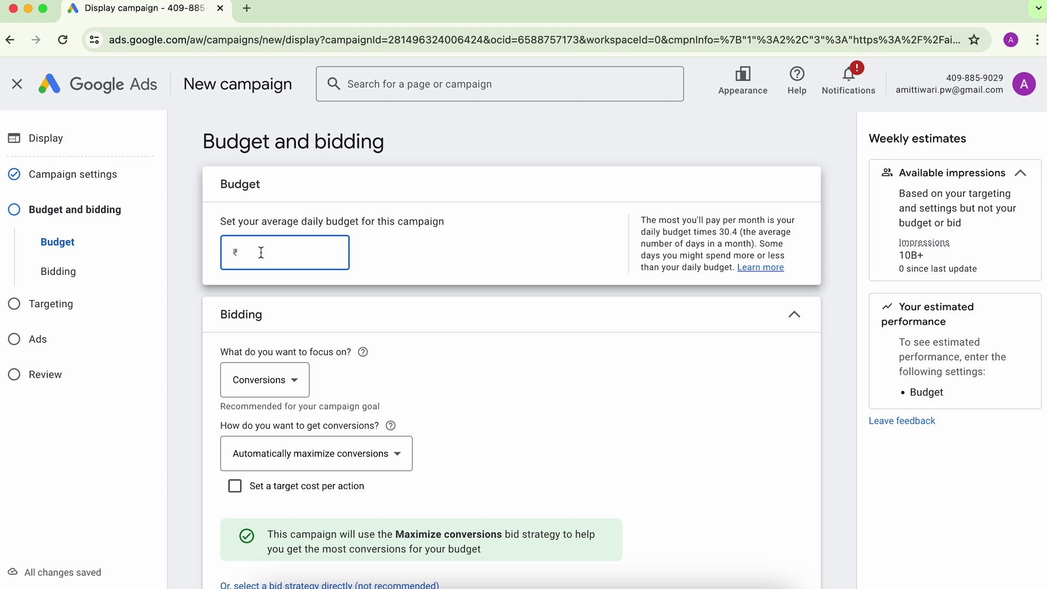
pyautogui.write('1')
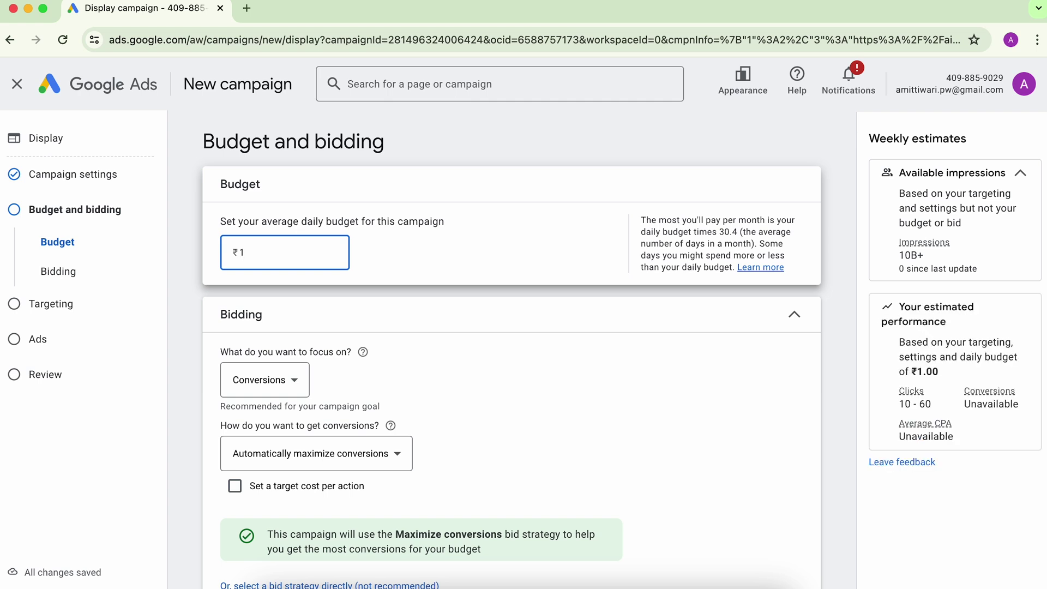
pyautogui.write('000')
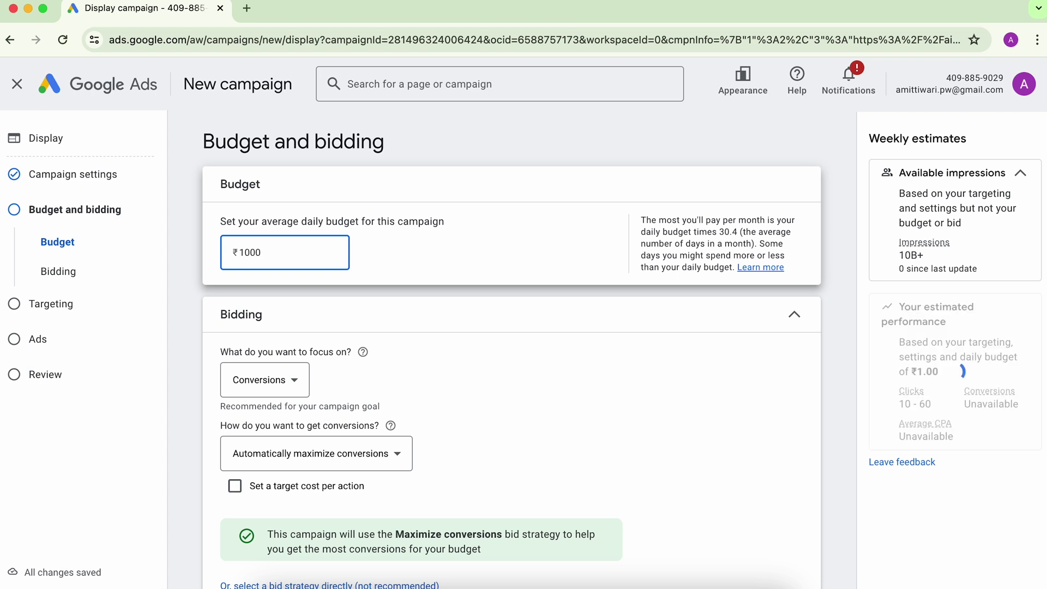
pyautogui.click(173, 274)
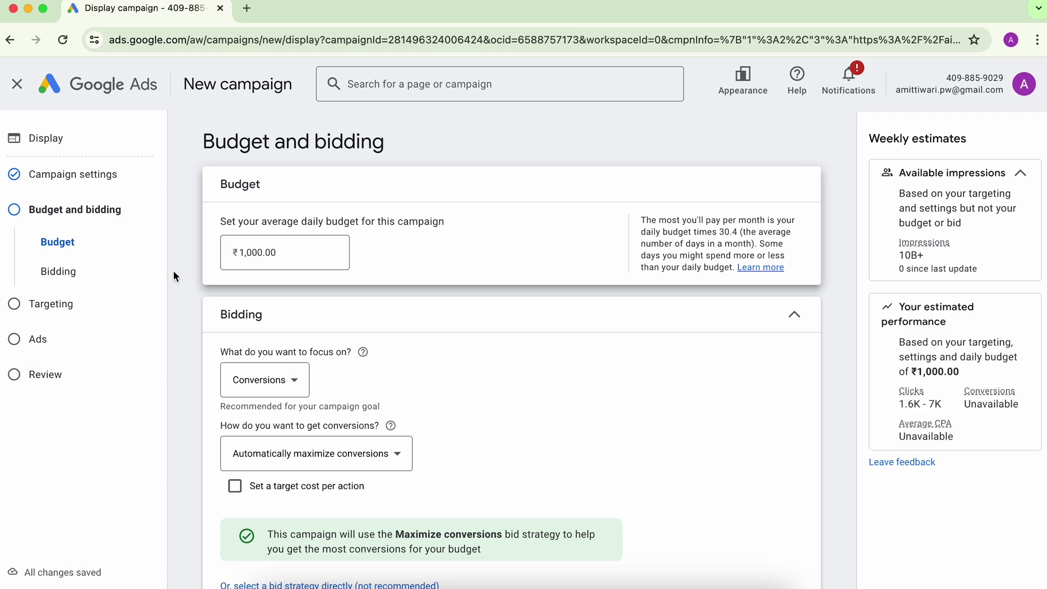
# Choose Conversions as the bidding focus and have the bids set manually
pyautogui.scroll(-1, 197, 332)
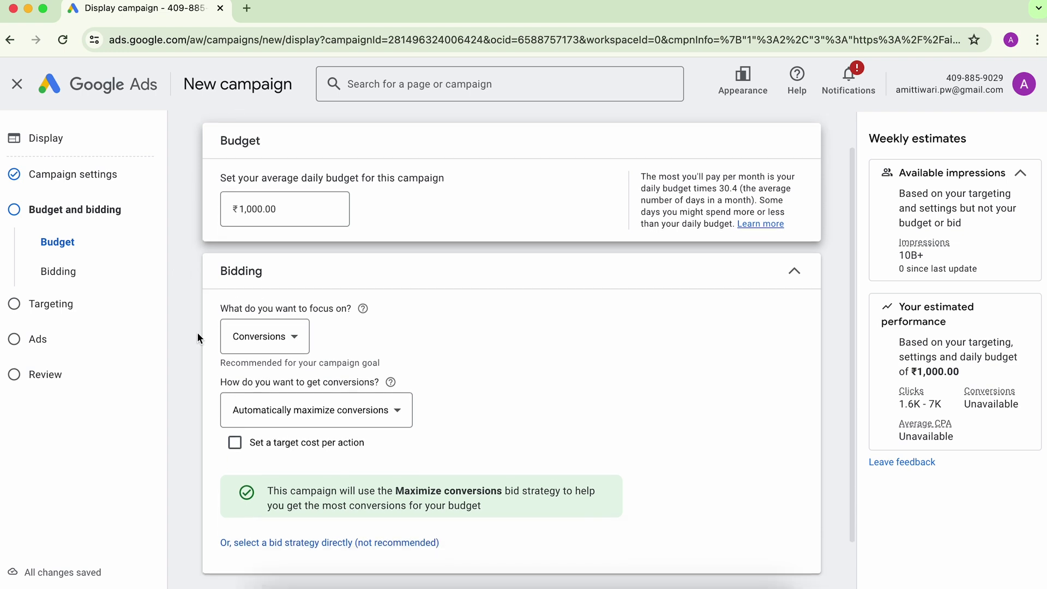
pyautogui.click(253, 347)
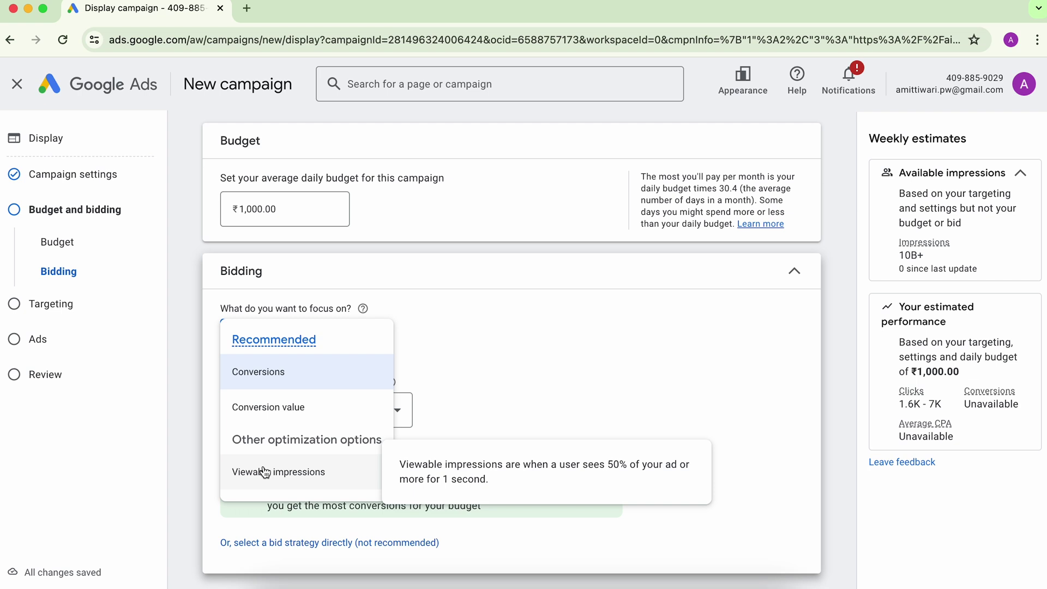
pyautogui.click(261, 376)
pyautogui.scroll(-1, 261, 366)
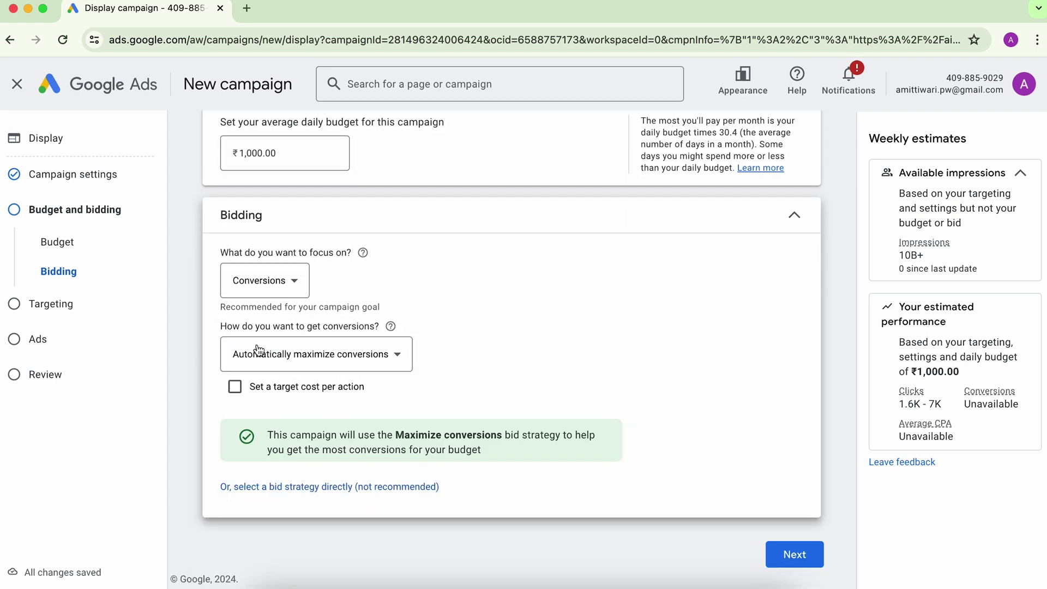
pyautogui.click(300, 363)
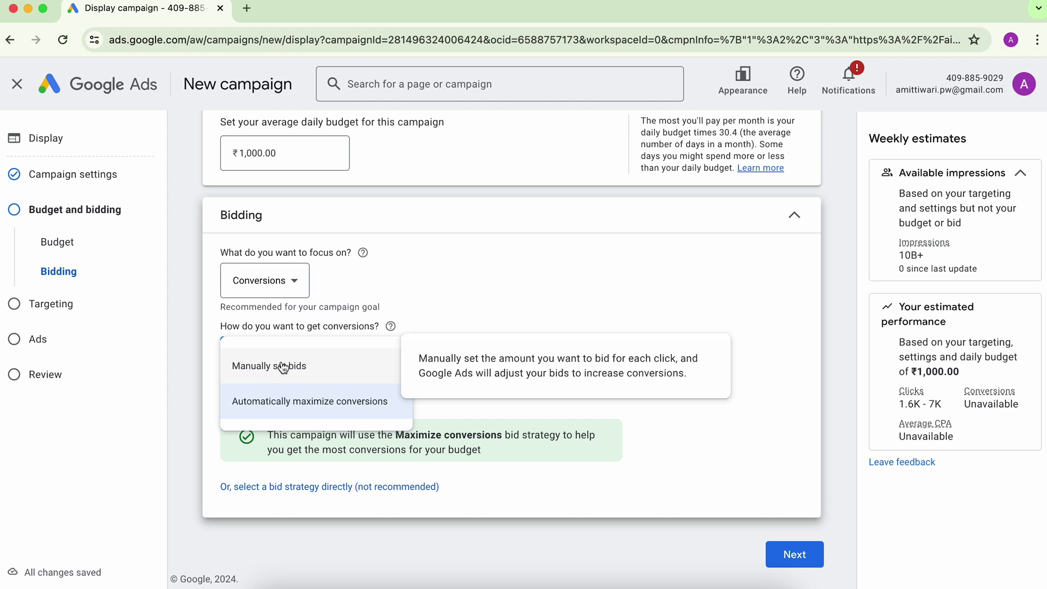
pyautogui.click(283, 366)
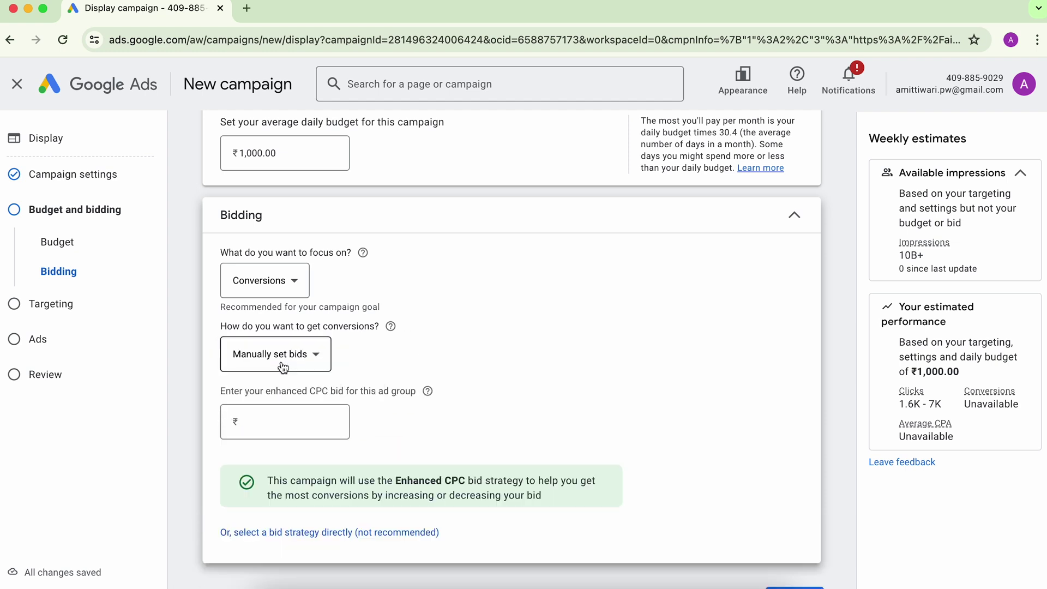
# Set the ad group's enhanced CPC bid to ₹100 and continue to the targeting stage
pyautogui.click(274, 420)
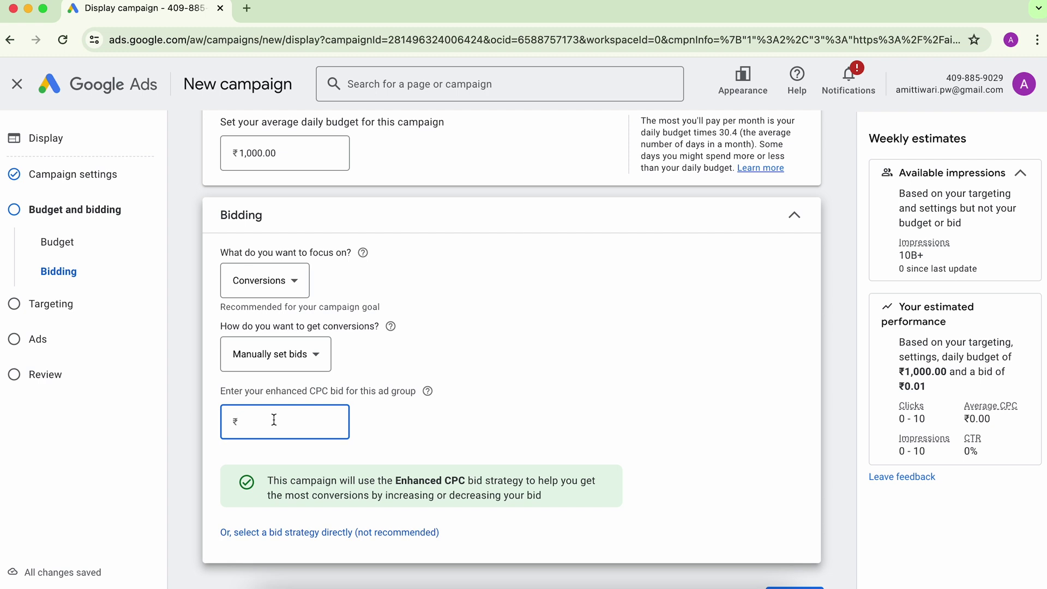
pyautogui.write('100')
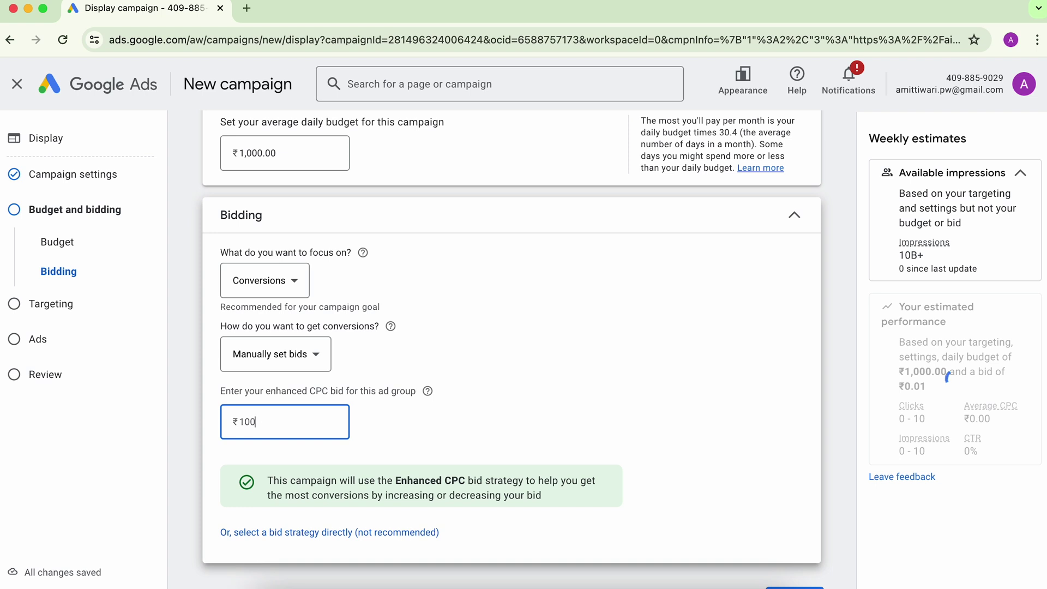
pyautogui.click(199, 410)
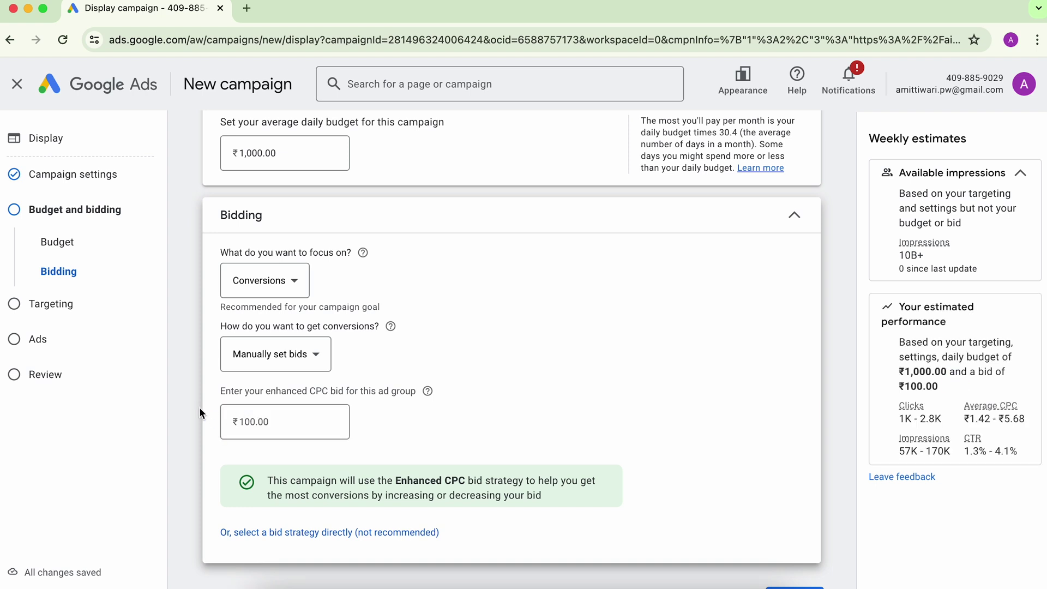
pyautogui.scroll(-2, 200, 413)
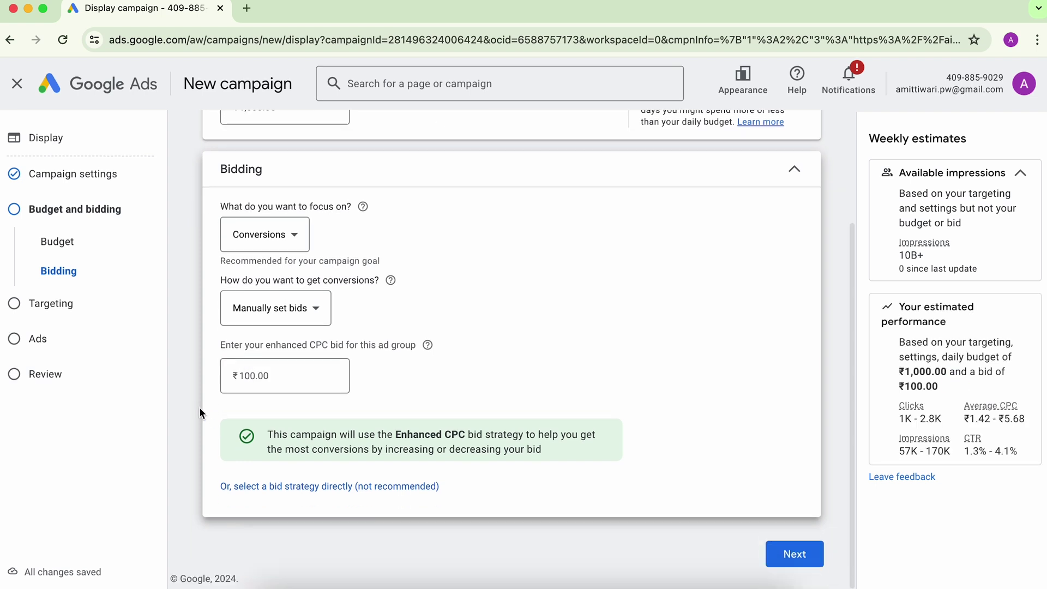
pyautogui.click(787, 556)
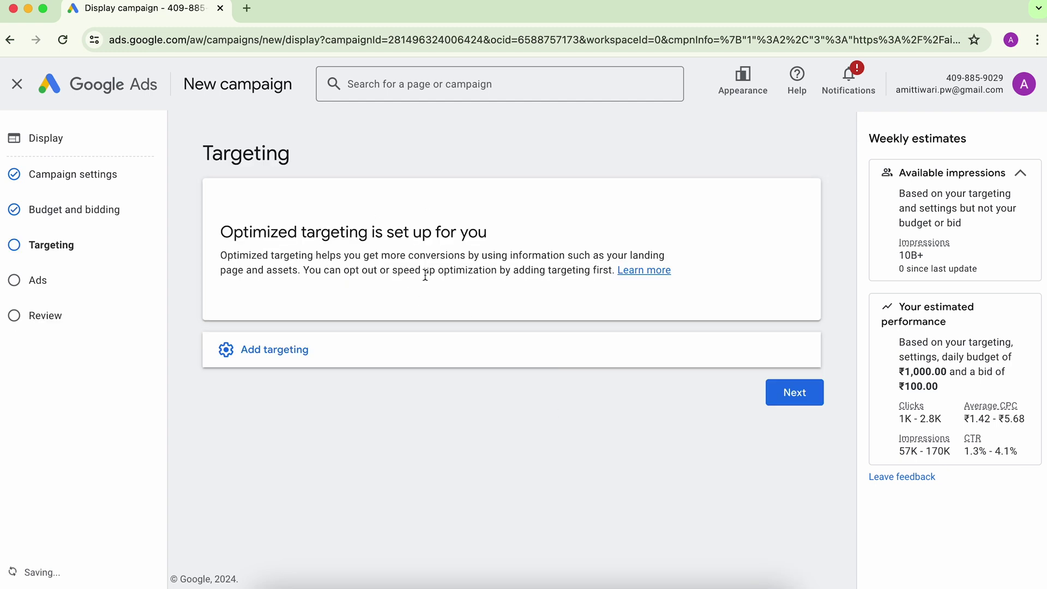
# Add Demographics targeting to the ad group and bring up all of its gender, age, parental status and income options
pyautogui.click(295, 352)
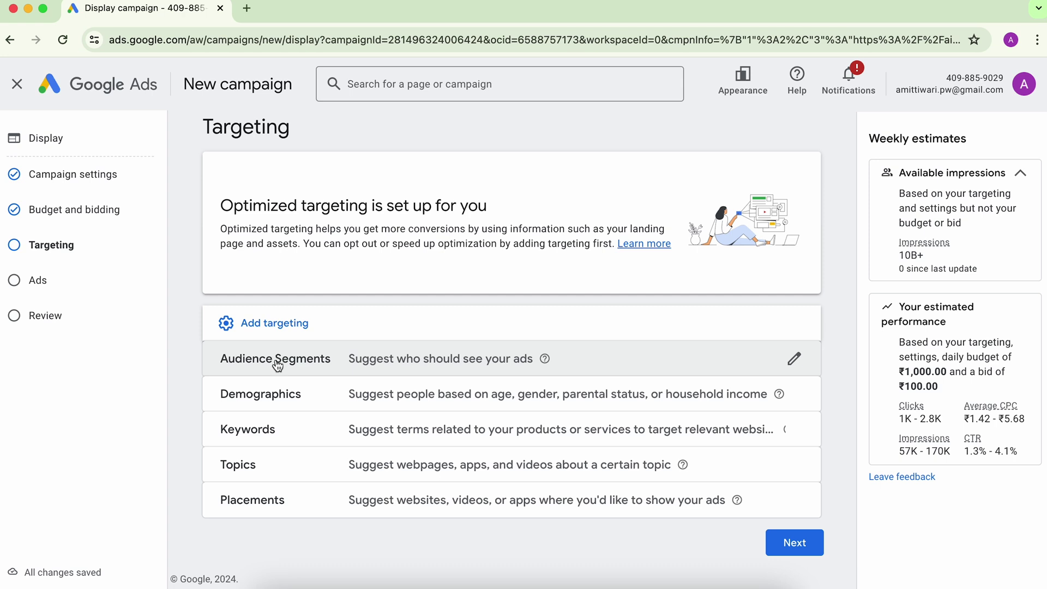
pyautogui.click(280, 396)
pyautogui.scroll(-1, 181, 349)
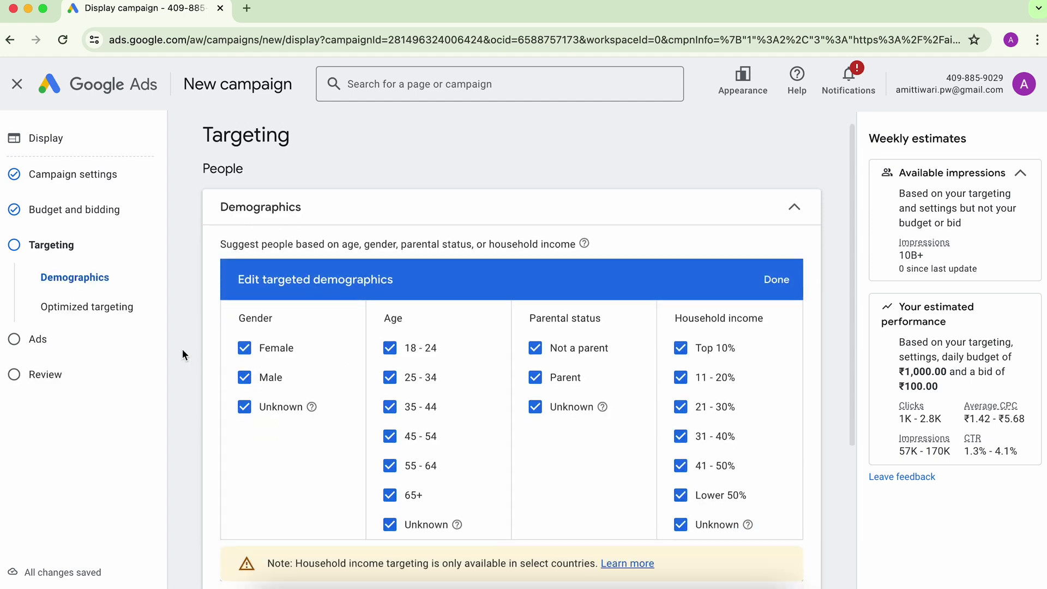
pyautogui.scroll(-1, 183, 355)
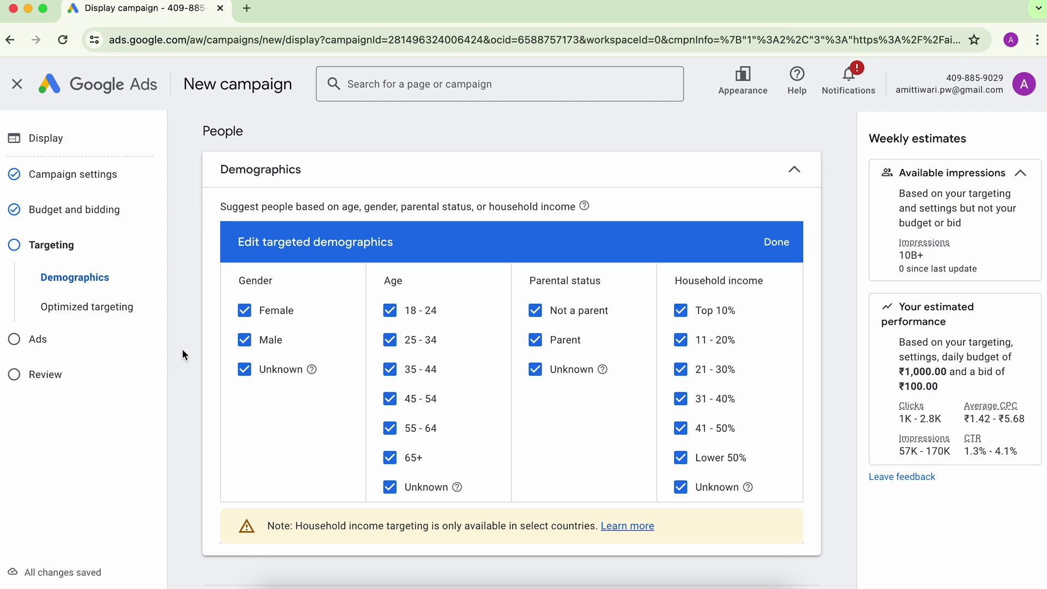
# Try excluding Male and Female one at a time in the targeted genders, finishing with Male excluded
pyautogui.click(246, 345)
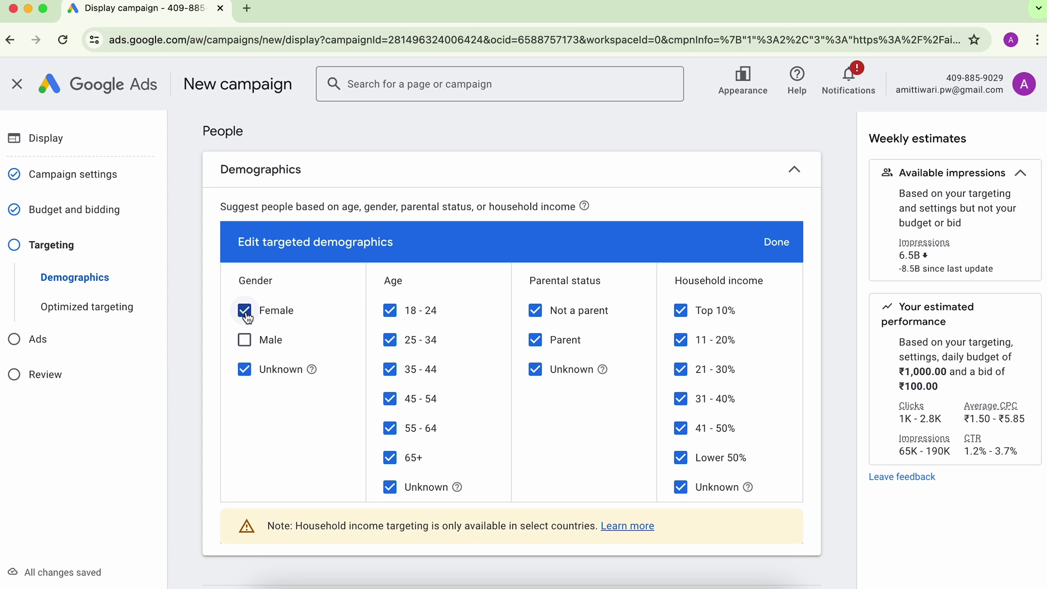
pyautogui.click(244, 340)
pyautogui.click(251, 312)
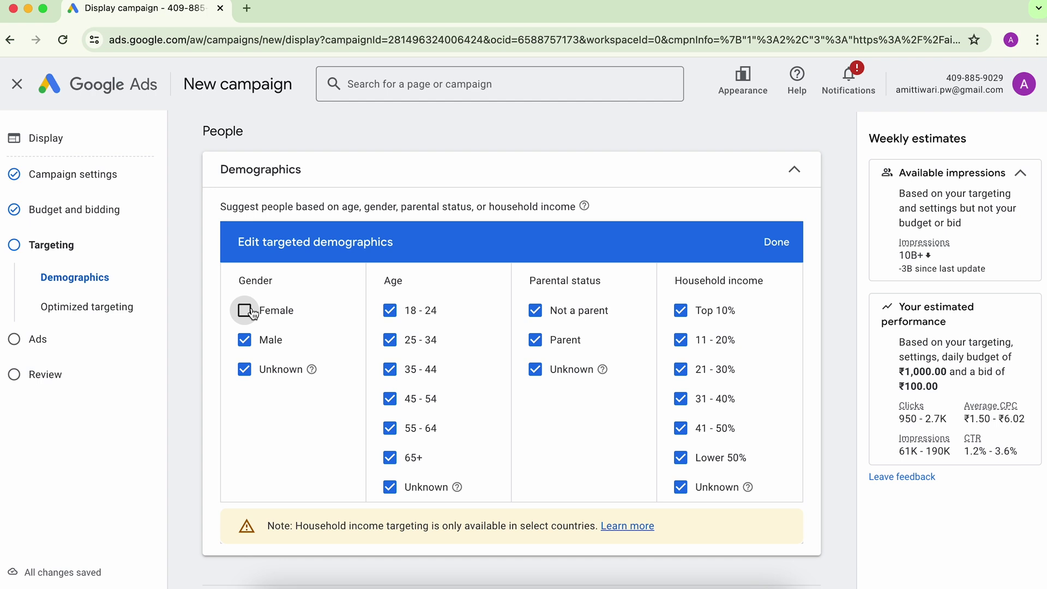
pyautogui.click(251, 312)
pyautogui.click(245, 340)
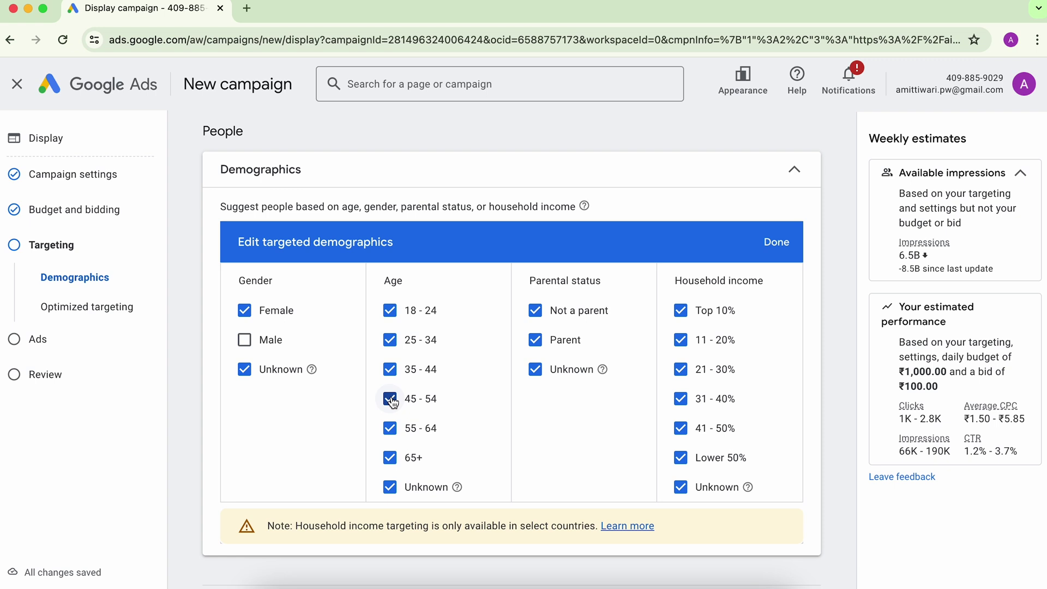
# Exclude the 45 - 54, 55 - 64 and 65+ age groups from the targeted demographics
pyautogui.click(390, 399)
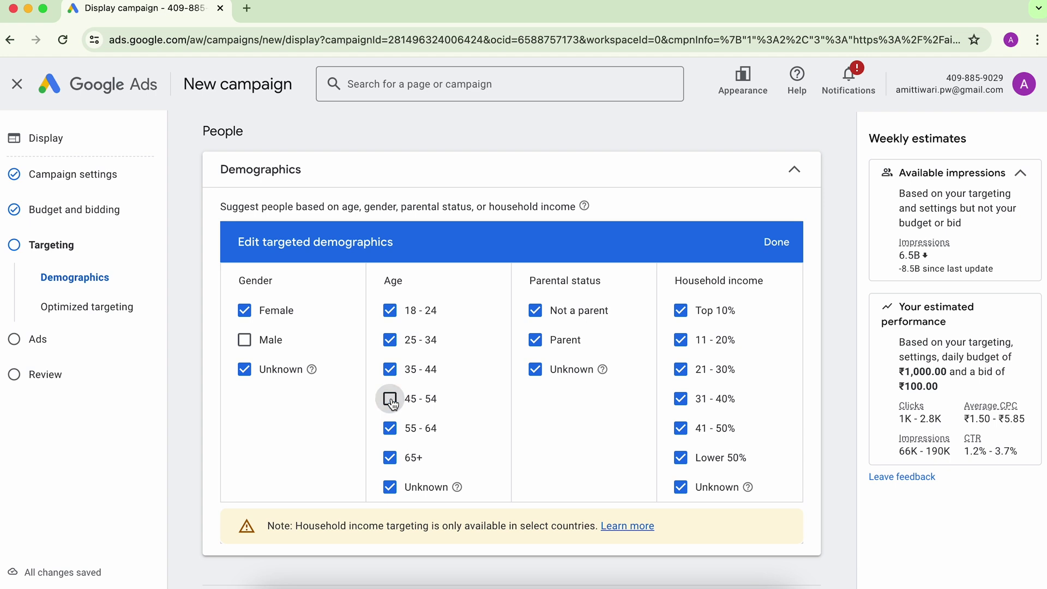
pyautogui.click(390, 428)
pyautogui.click(390, 459)
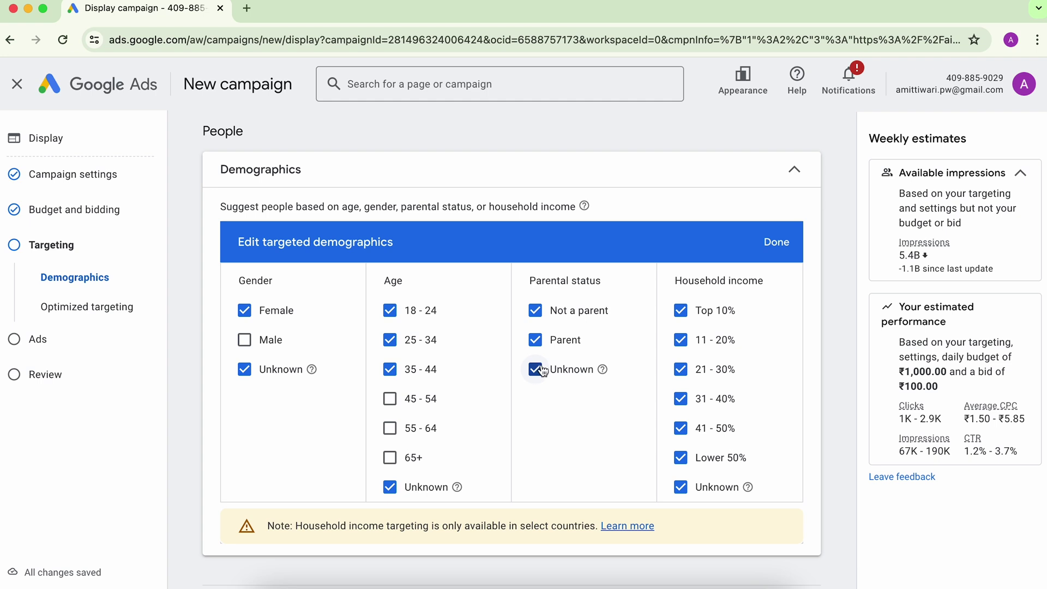
# Exclude non-parents and ages 18 - 24, include Male again, and finish editing the targeted demographics
pyautogui.click(536, 316)
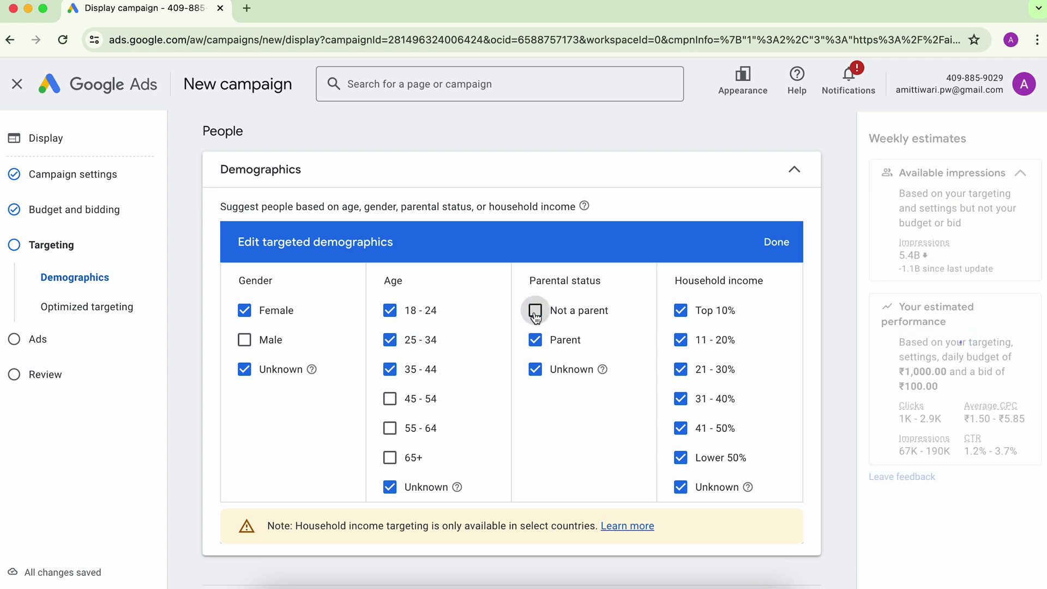
pyautogui.click(391, 316)
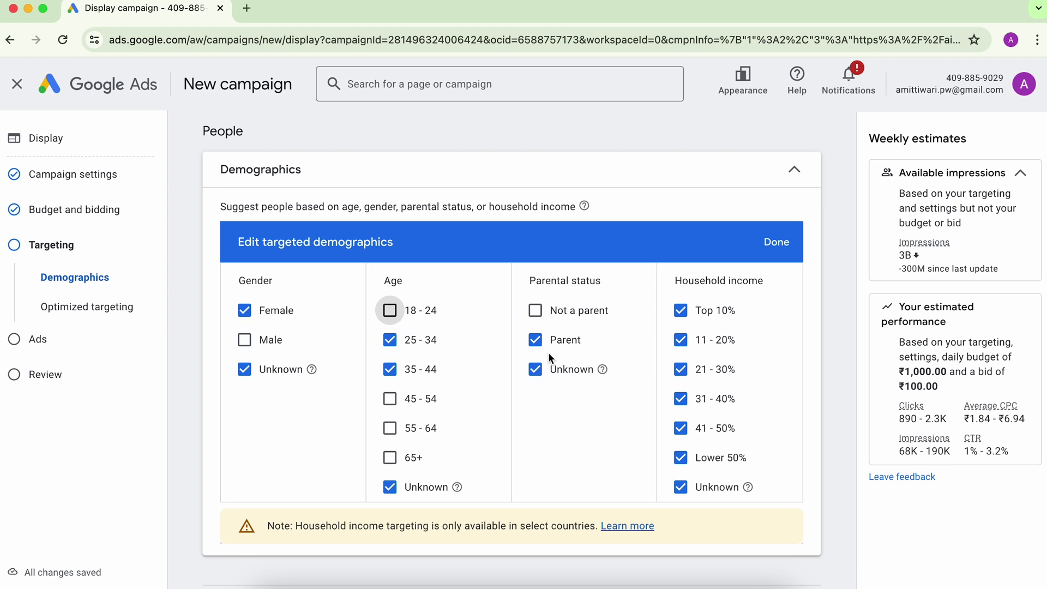
pyautogui.click(244, 342)
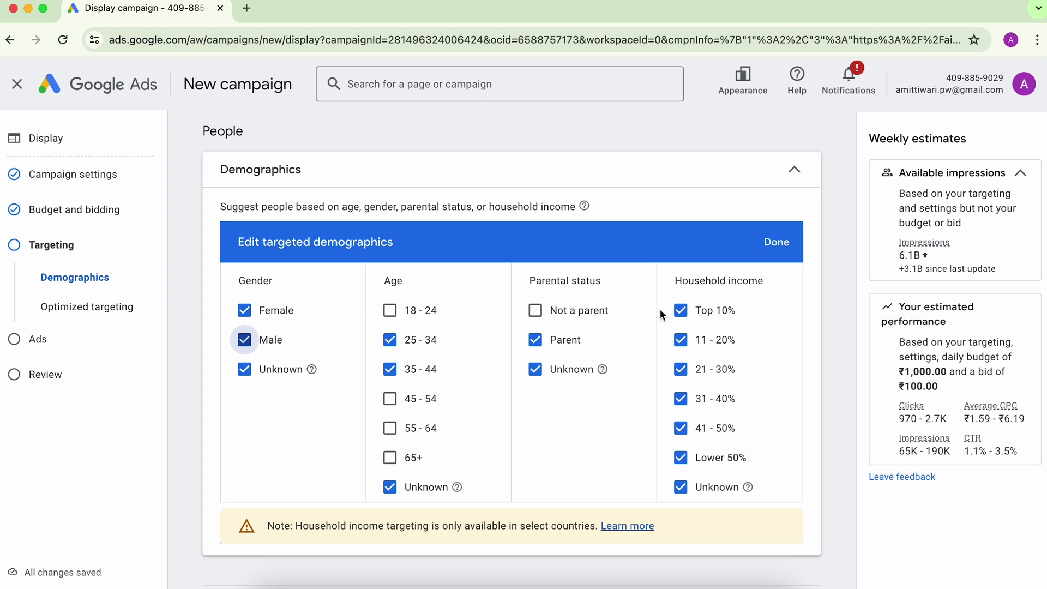
pyautogui.click(775, 252)
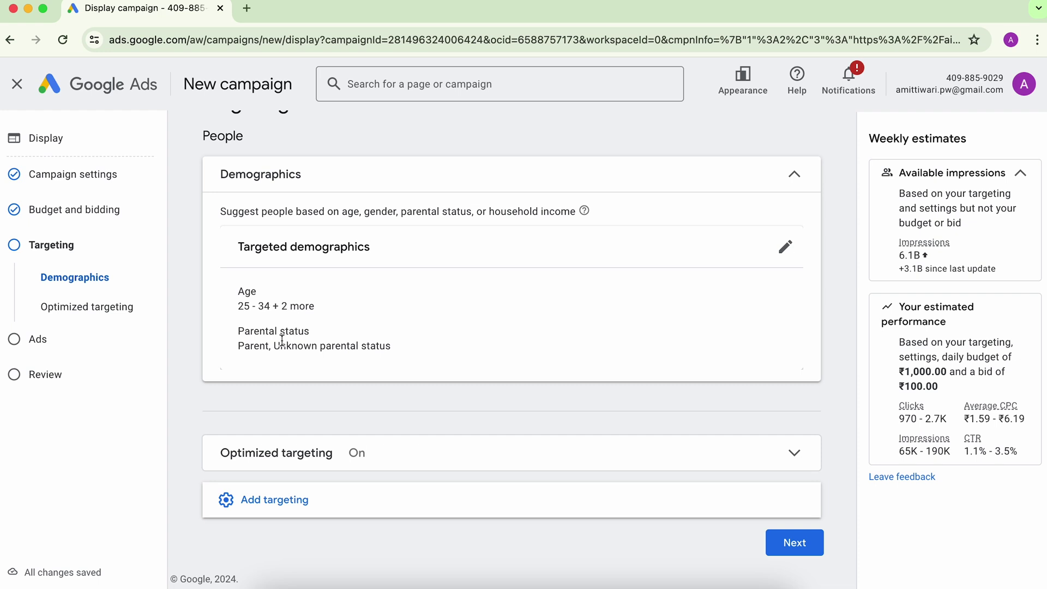
# Add Keywords targeting and enter the keywords makeup, beauty, travel and fashion, one per line
pyautogui.click(266, 506)
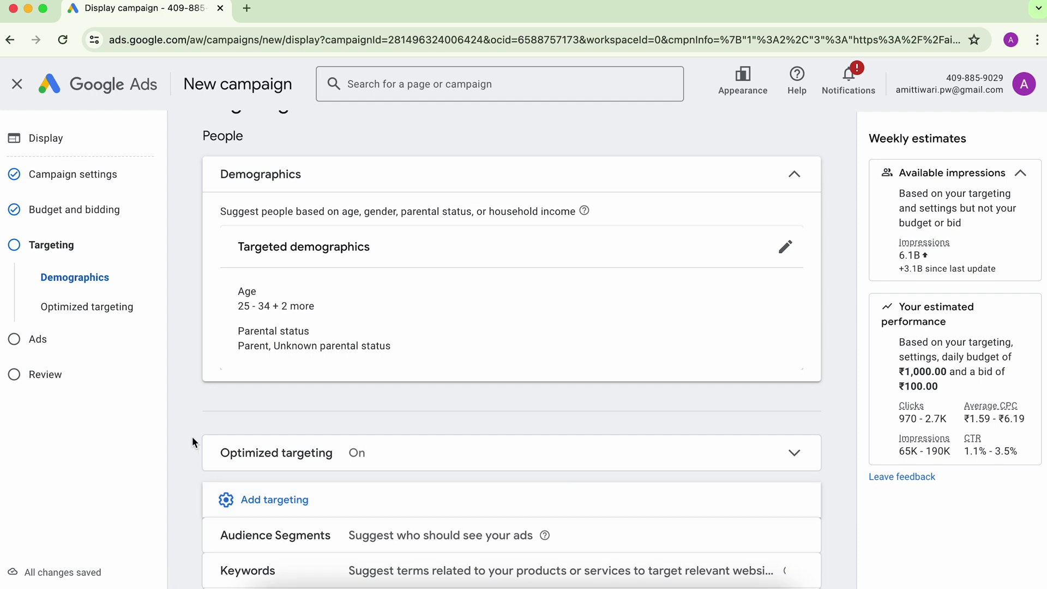
pyautogui.scroll(-3, 191, 436)
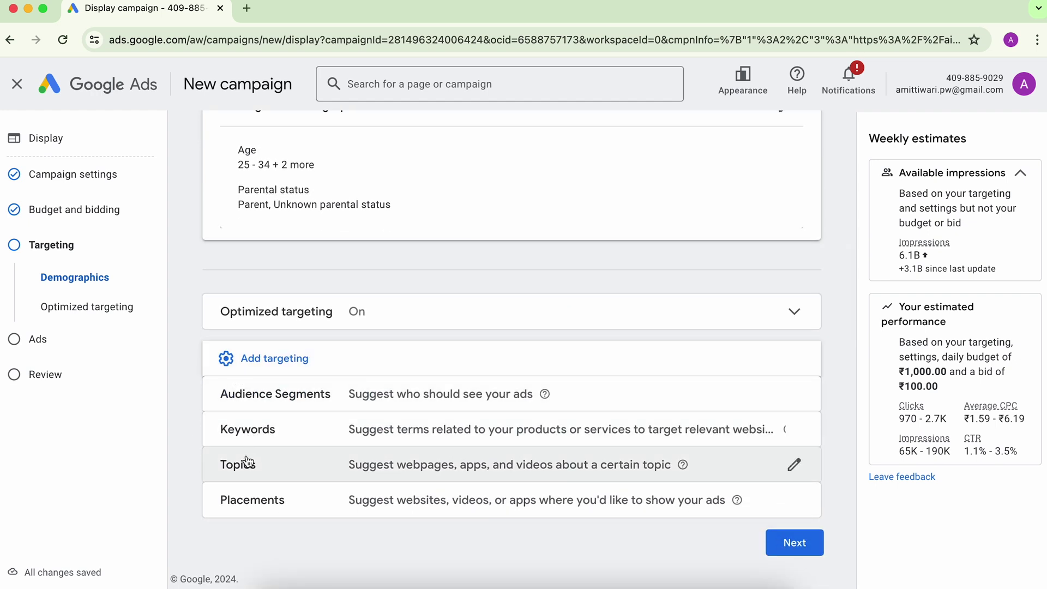
pyautogui.click(299, 439)
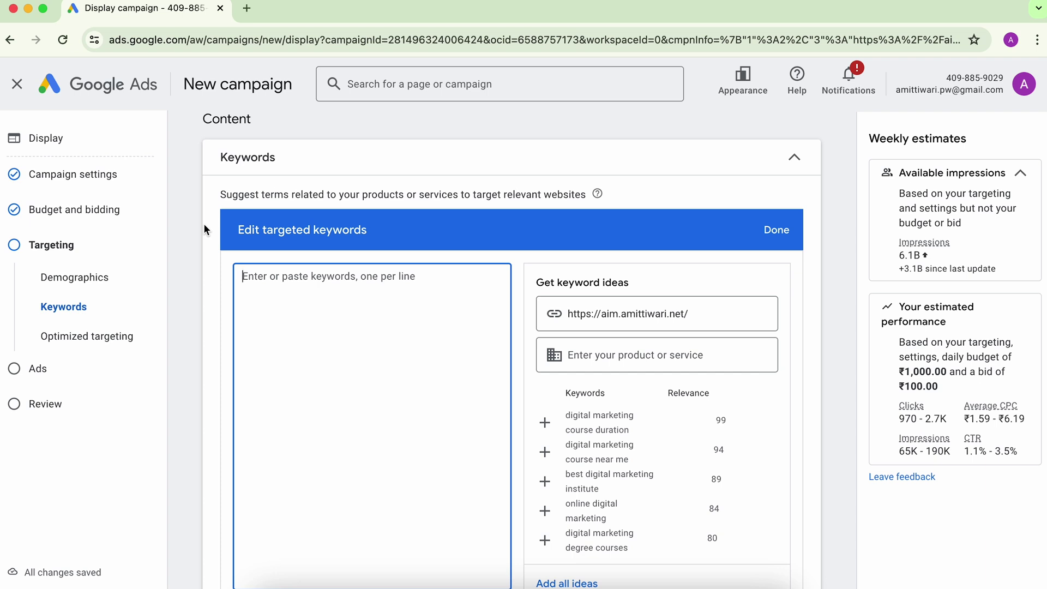
pyautogui.write('mak')
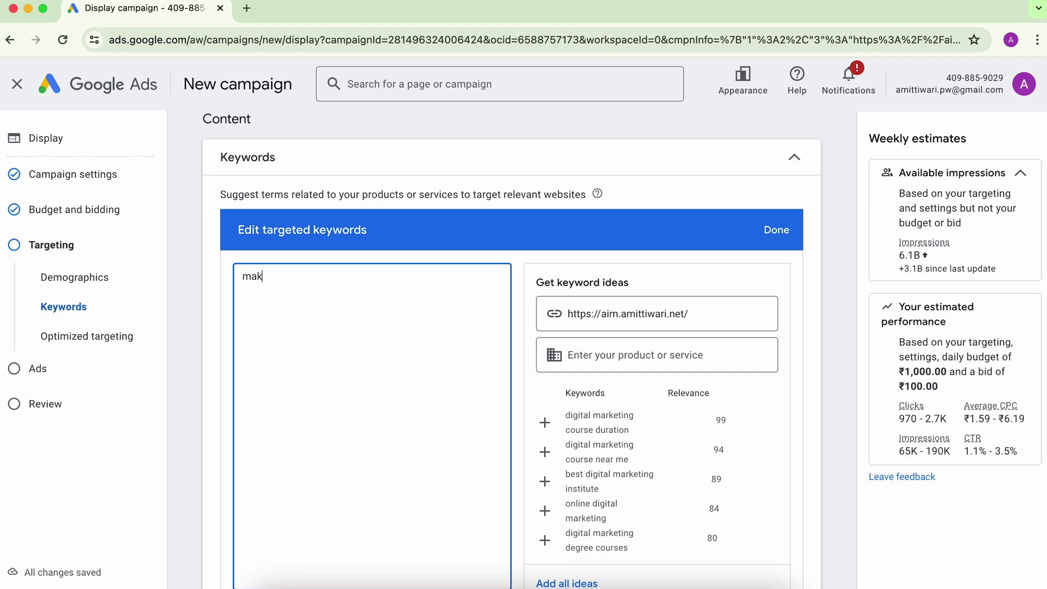
pyautogui.write('eup beauty')
pyautogui.press('Return')
pyautogui.write('travel')
pyautogui.press('Return')
pyautogui.write('fashion')
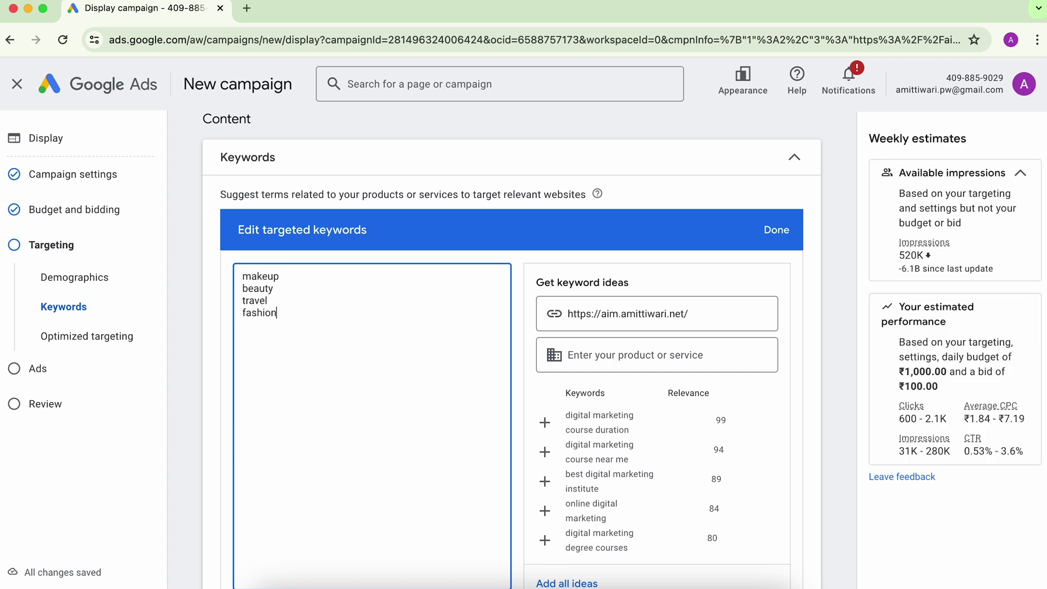
# Add the keywords female, glow and trend on separate lines and collapse the Keywords section
pyautogui.press('Return')
pyautogui.write('female')
pyautogui.press('Return')
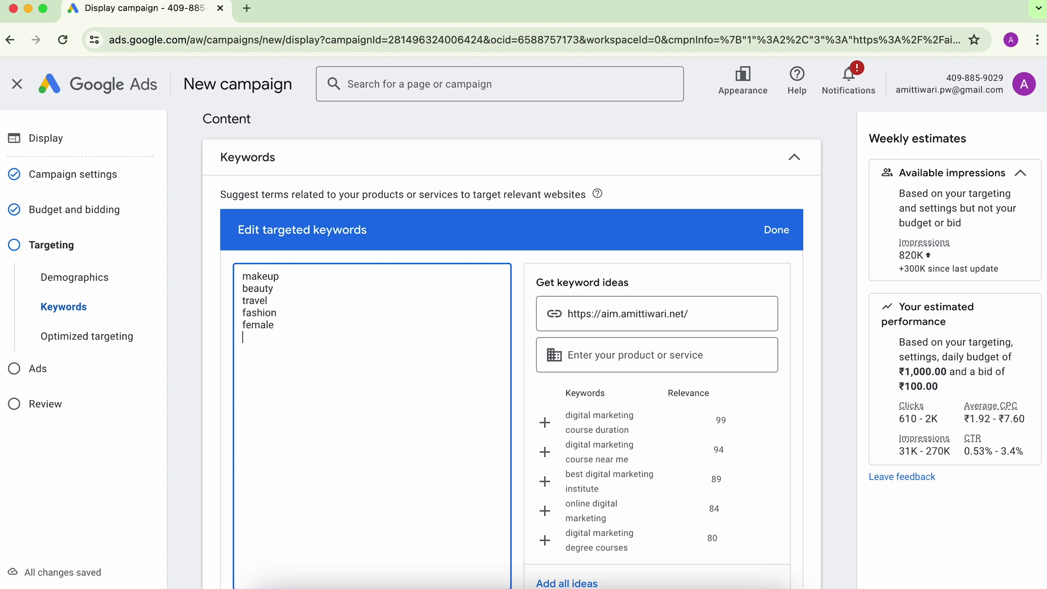
pyautogui.write('glow')
pyautogui.press('Return')
pyautogui.write('trend')
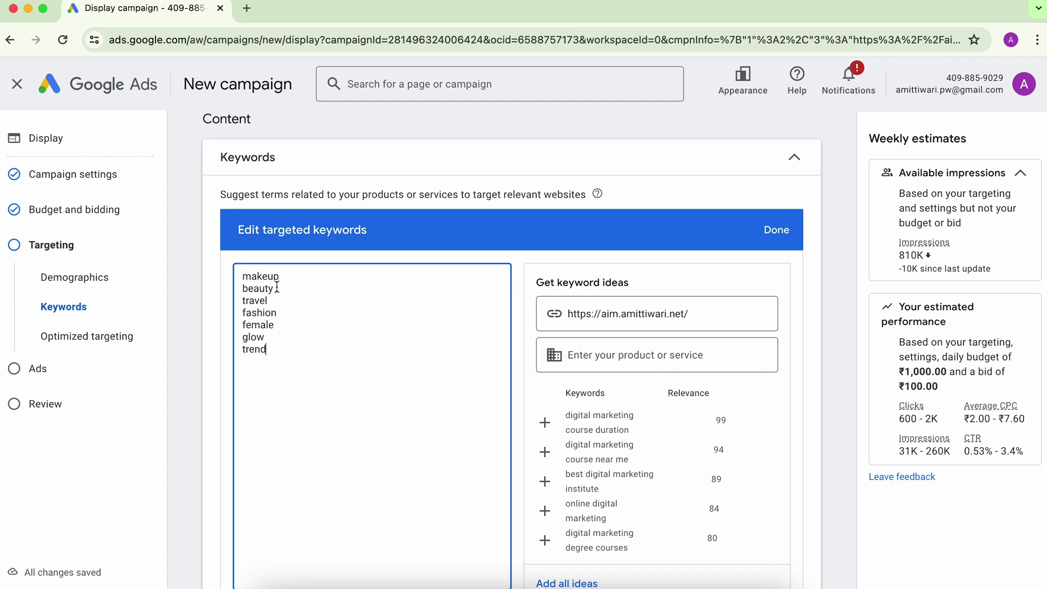
pyautogui.click(303, 158)
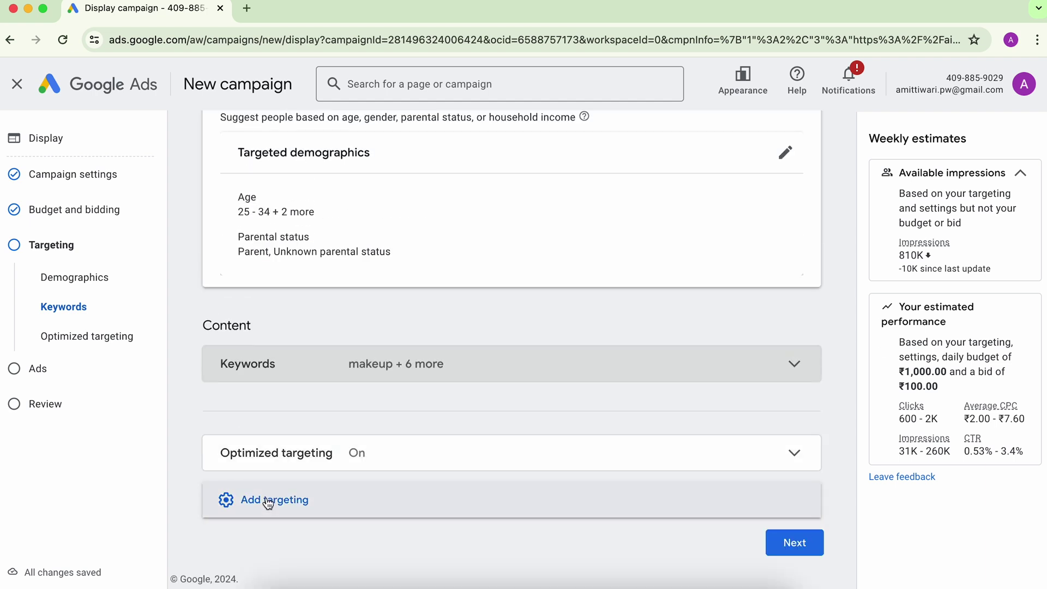
# Add Topics targeting and expand the Autos & Vehicles category
pyautogui.click(267, 503)
pyautogui.scroll(-2, 235, 458)
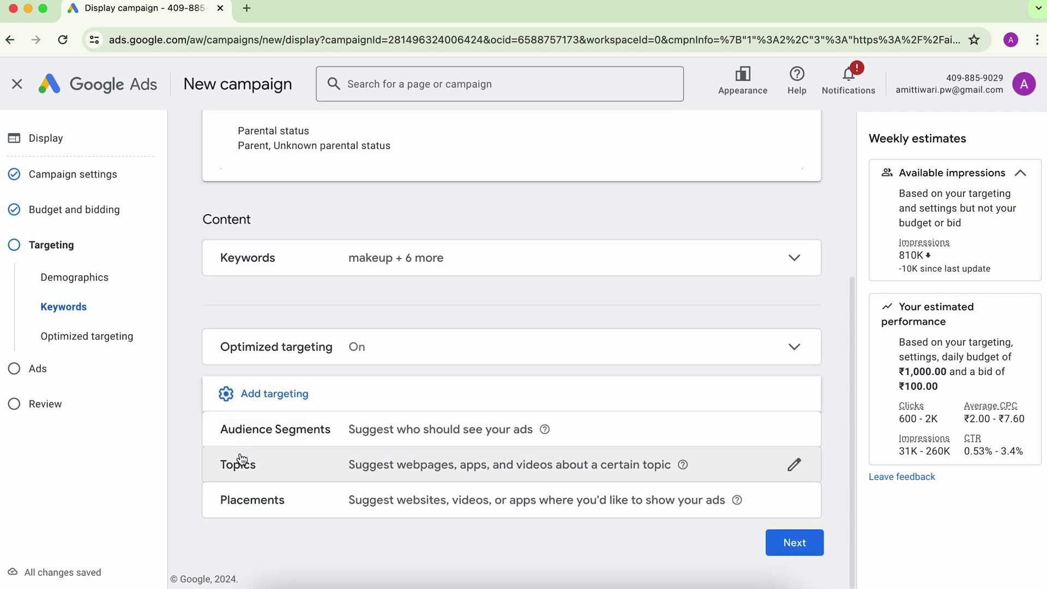
pyautogui.click(339, 469)
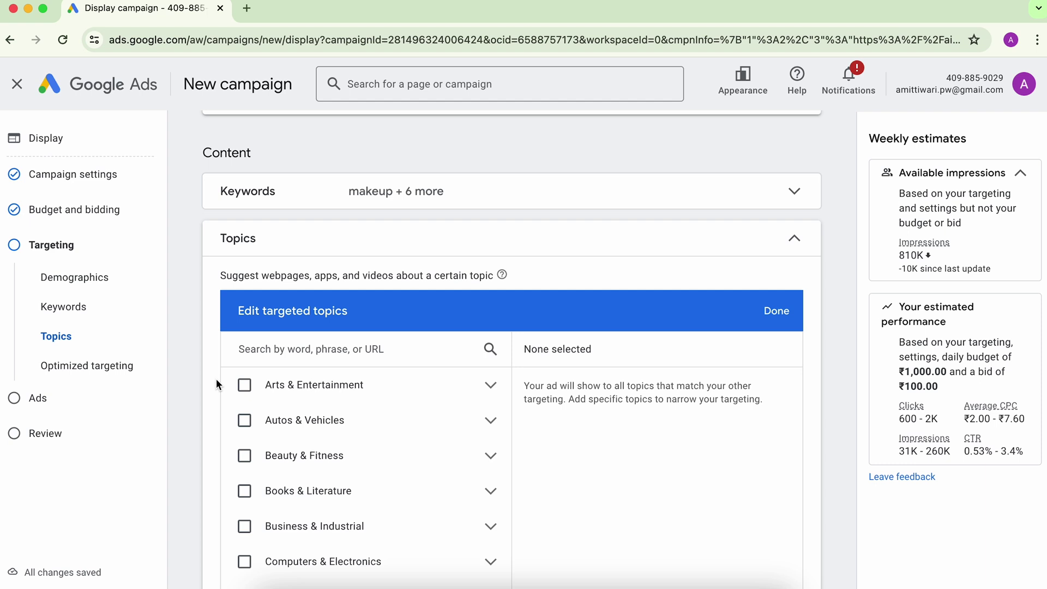
pyautogui.scroll(-1, 216, 384)
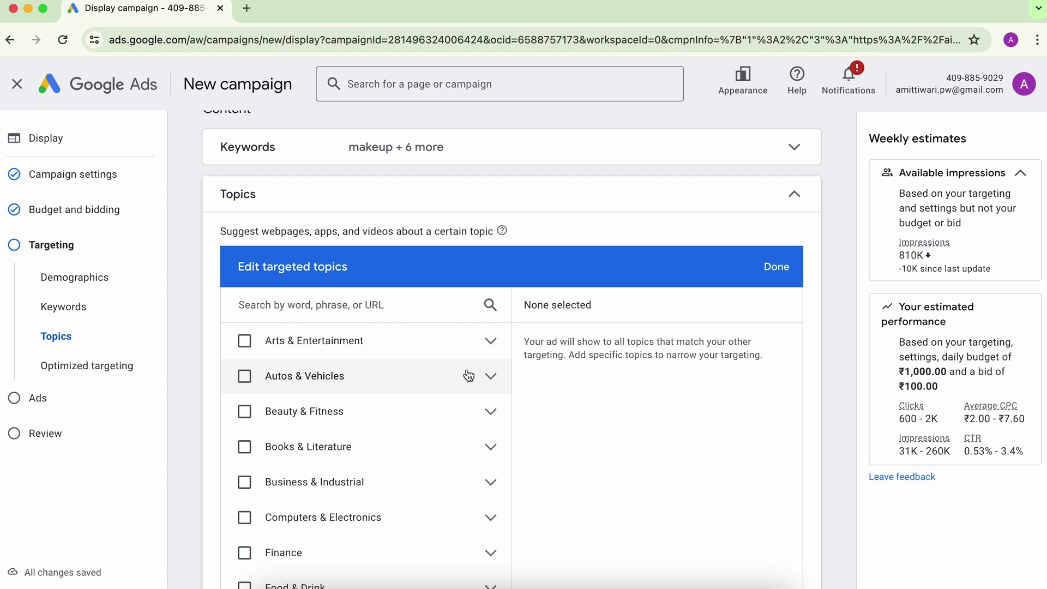
pyautogui.click(491, 376)
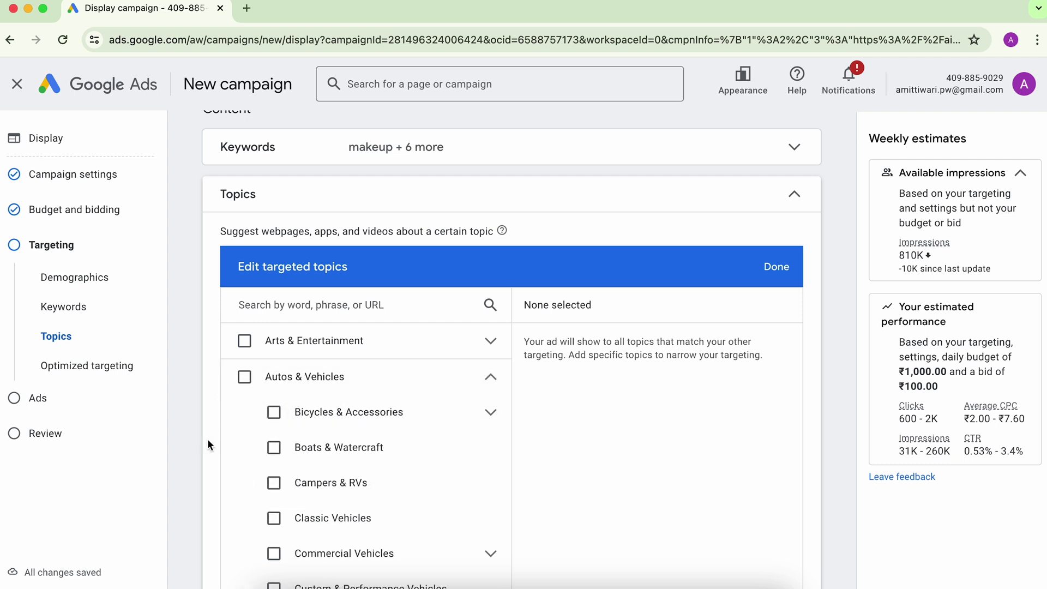
# Target the Motor Vehicles (By Type) and Motor Vehicles (By Brand) topics and collapse the Topics section
pyautogui.scroll(-2, 207, 439)
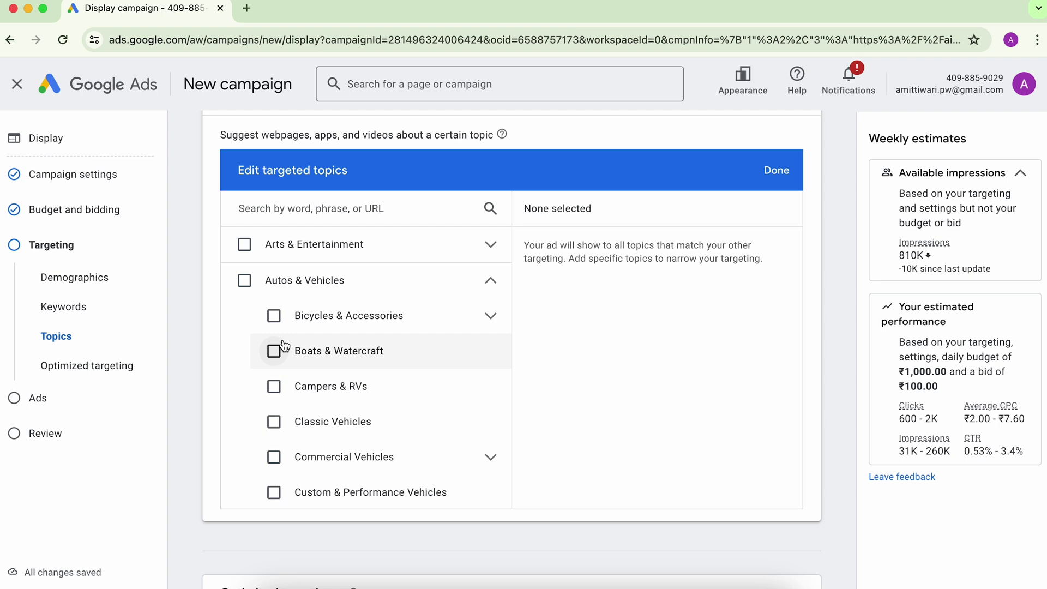
pyautogui.scroll(-1, 284, 422)
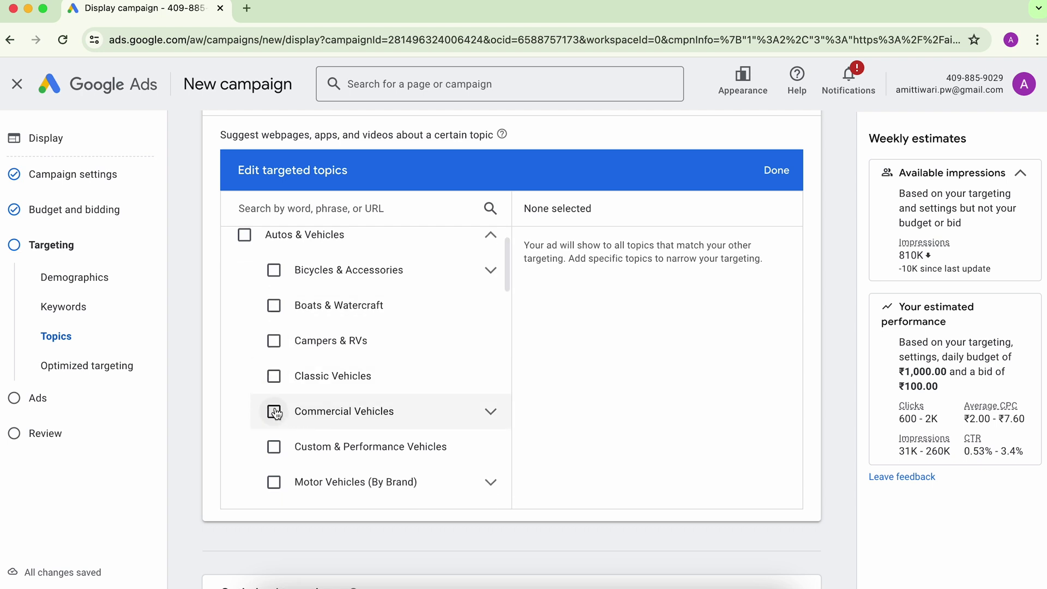
pyautogui.scroll(-3, 276, 413)
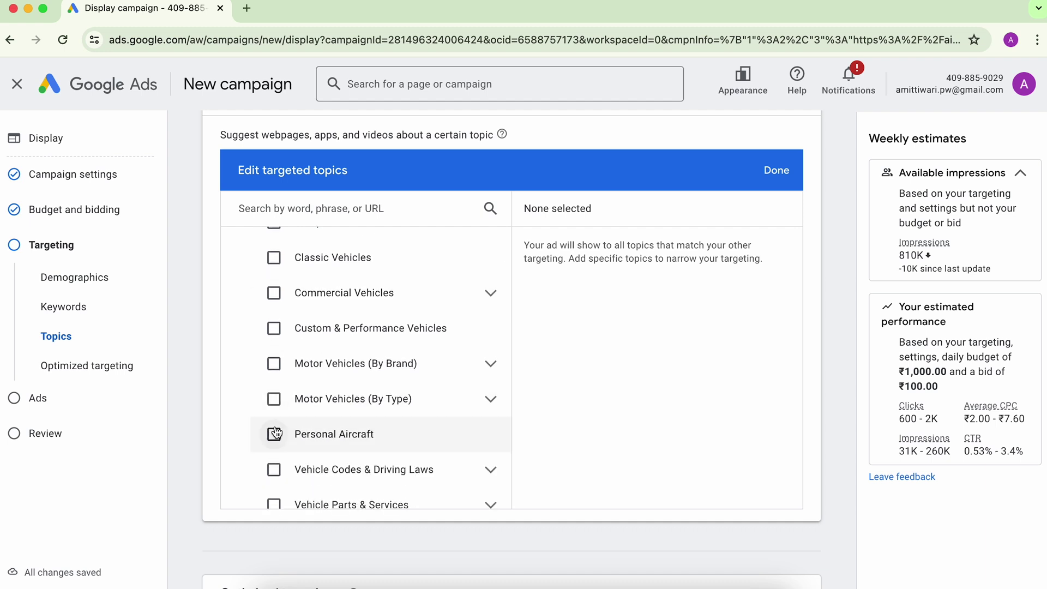
pyautogui.scroll(-1, 276, 440)
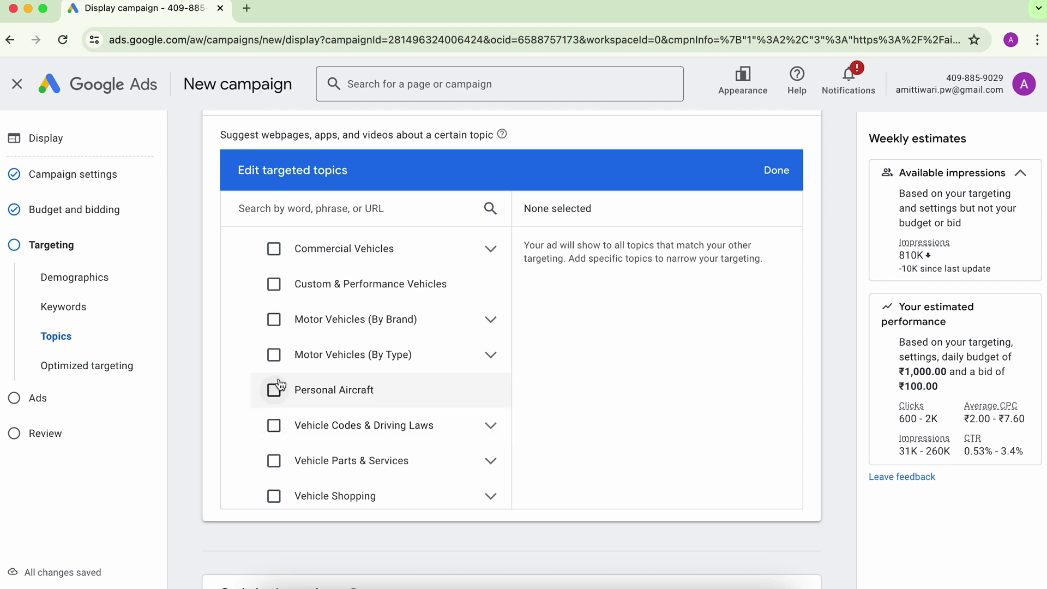
pyautogui.click(274, 354)
pyautogui.click(274, 319)
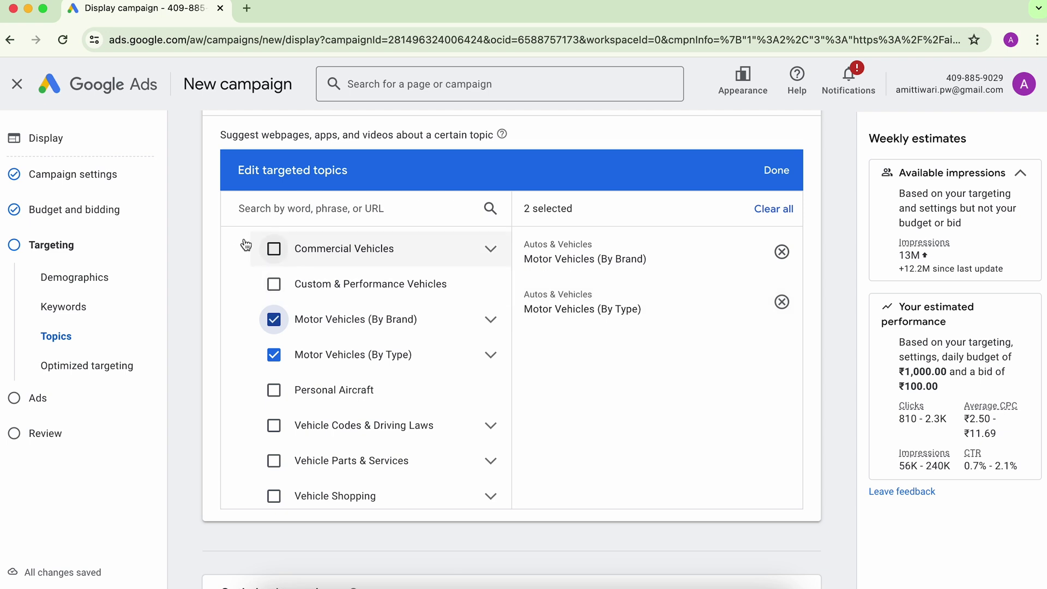
pyautogui.scroll(3, 230, 225)
pyautogui.scroll(3, 230, 226)
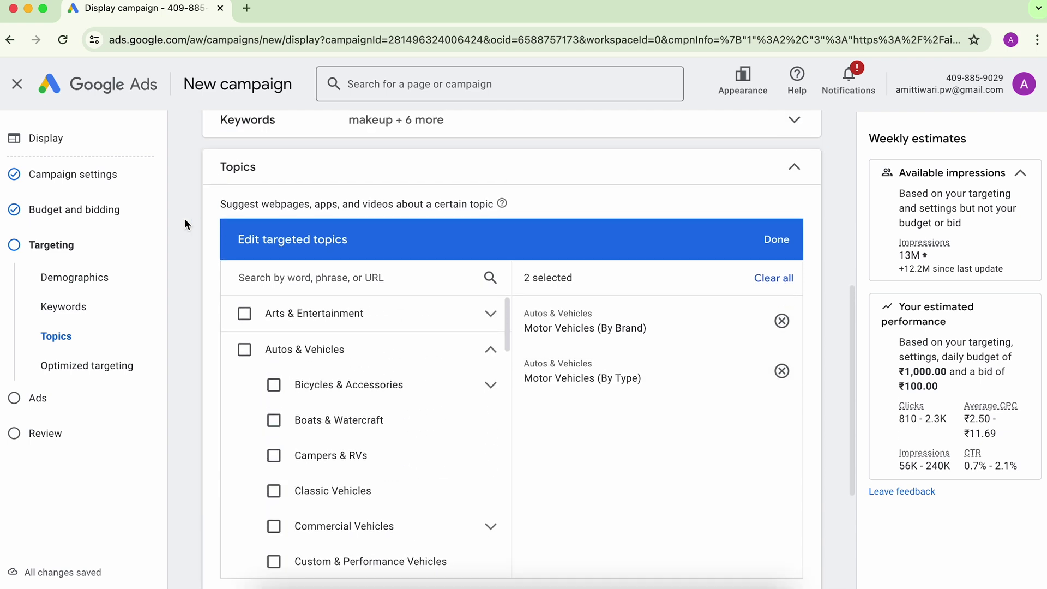
pyautogui.click(304, 182)
# Add Placements targeting to the ad group and bring up its categories for browsing
pyautogui.click(271, 502)
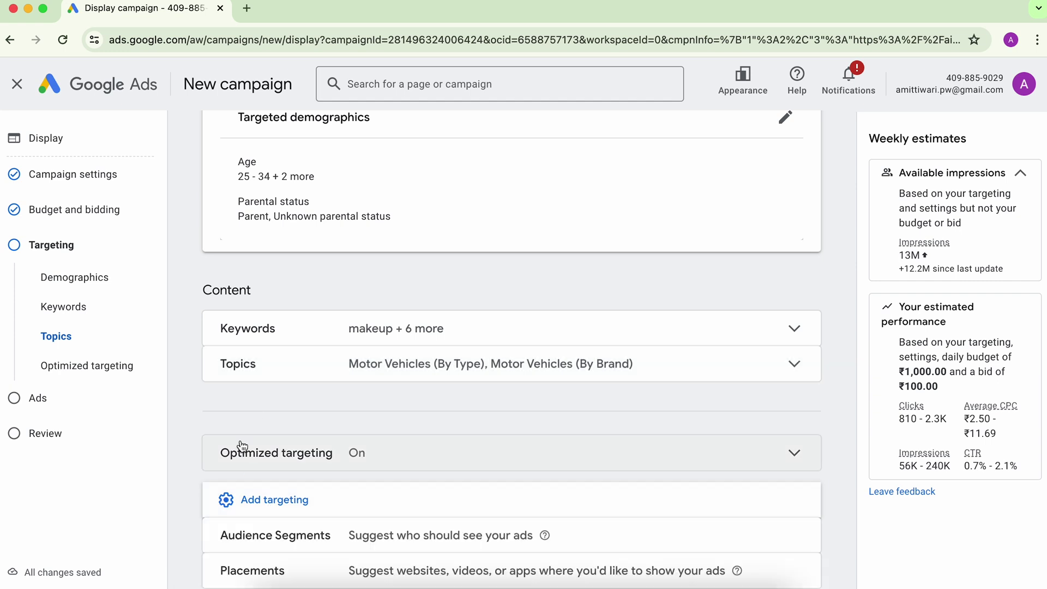
pyautogui.scroll(-2, 235, 452)
pyautogui.click(264, 501)
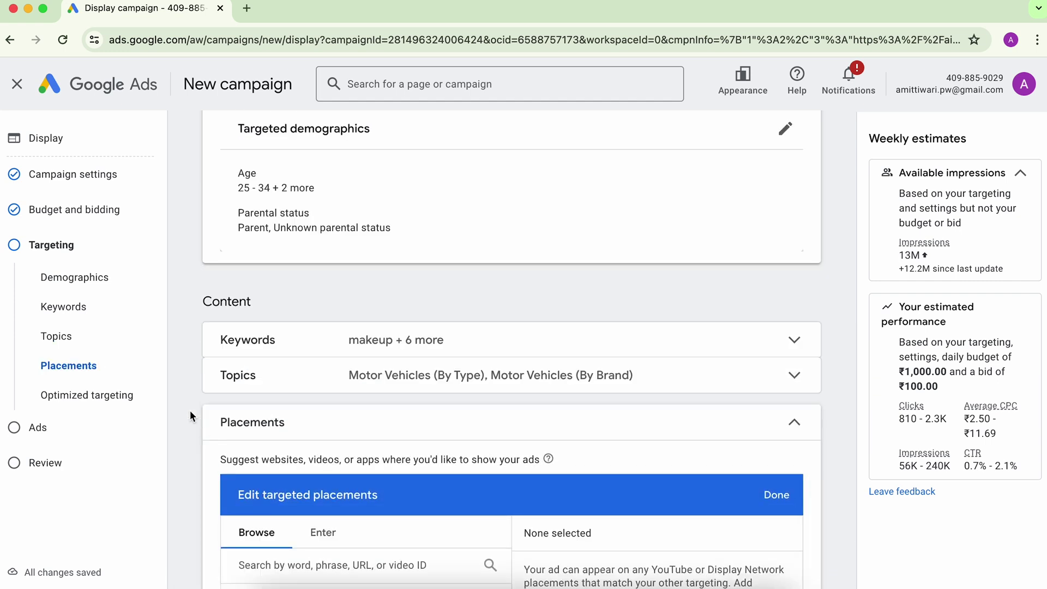
pyautogui.scroll(-3, 190, 412)
pyautogui.scroll(-1, 191, 416)
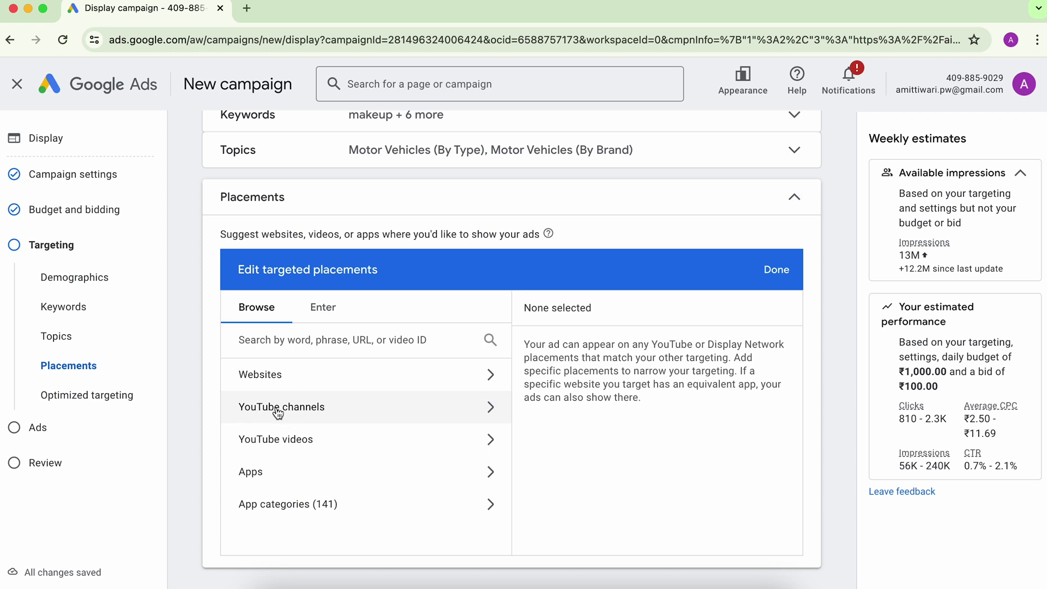
# Search YouTube channels by the creator's name and target the first matching channel, the one with 243K subscribers
pyautogui.click(277, 409)
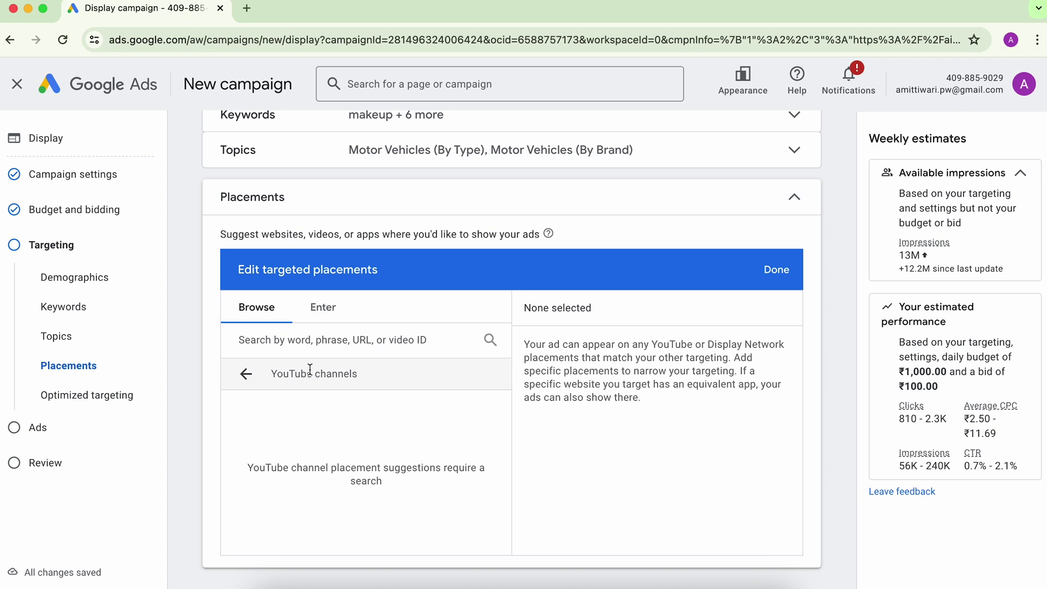
pyautogui.click(310, 340)
pyautogui.write('mit')
pyautogui.press('Home')
pyautogui.write('a')
pyautogui.press('End')
pyautogui.write('tiwari')
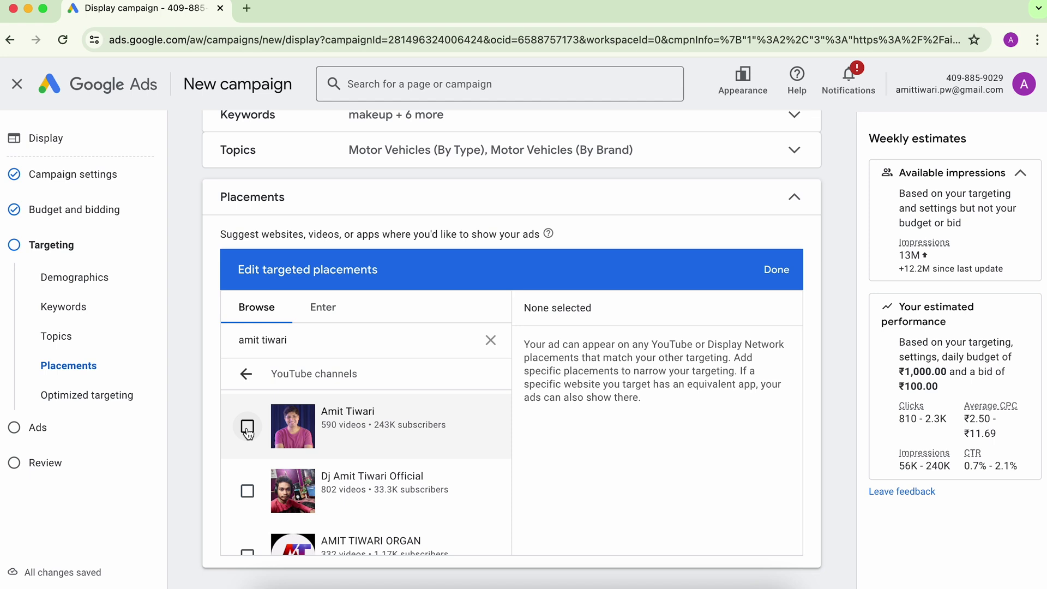
pyautogui.click(247, 427)
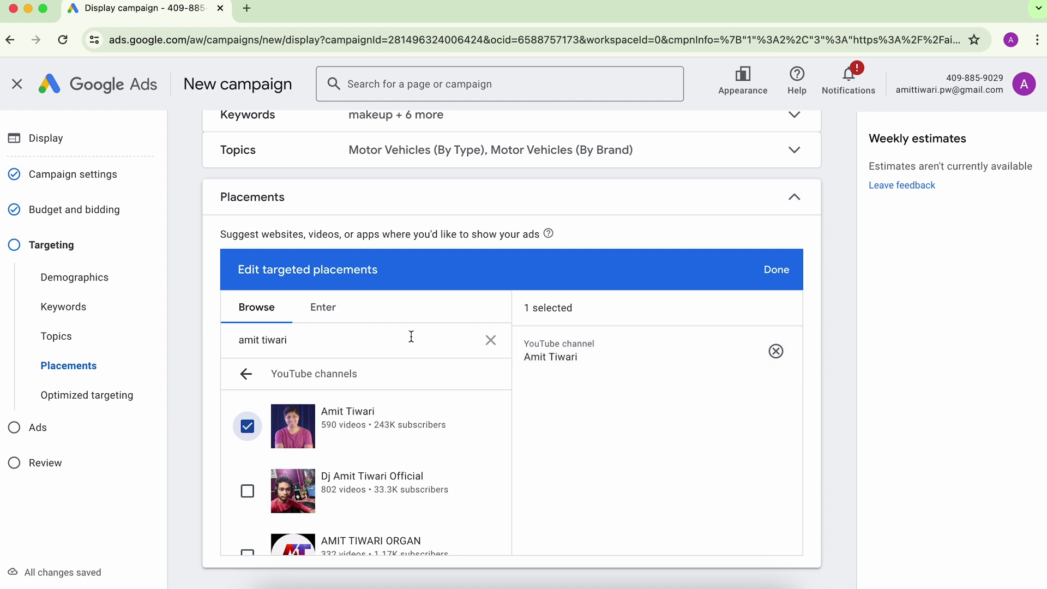
# Search website placements for gadgetstouse.com and target gadgetstouse.com and gagadget.com
pyautogui.click(245, 374)
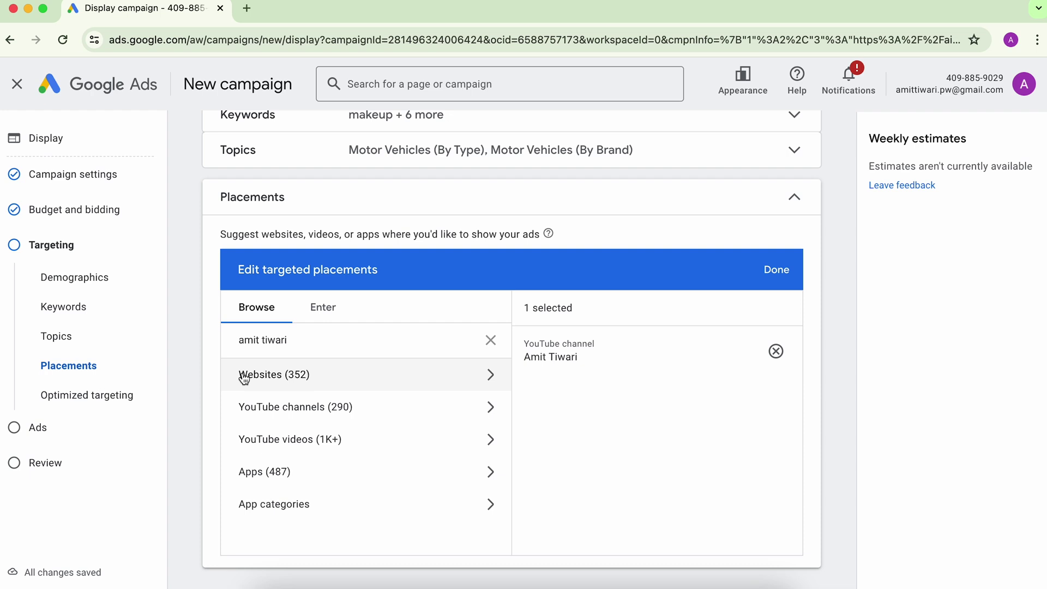
pyautogui.click(490, 340)
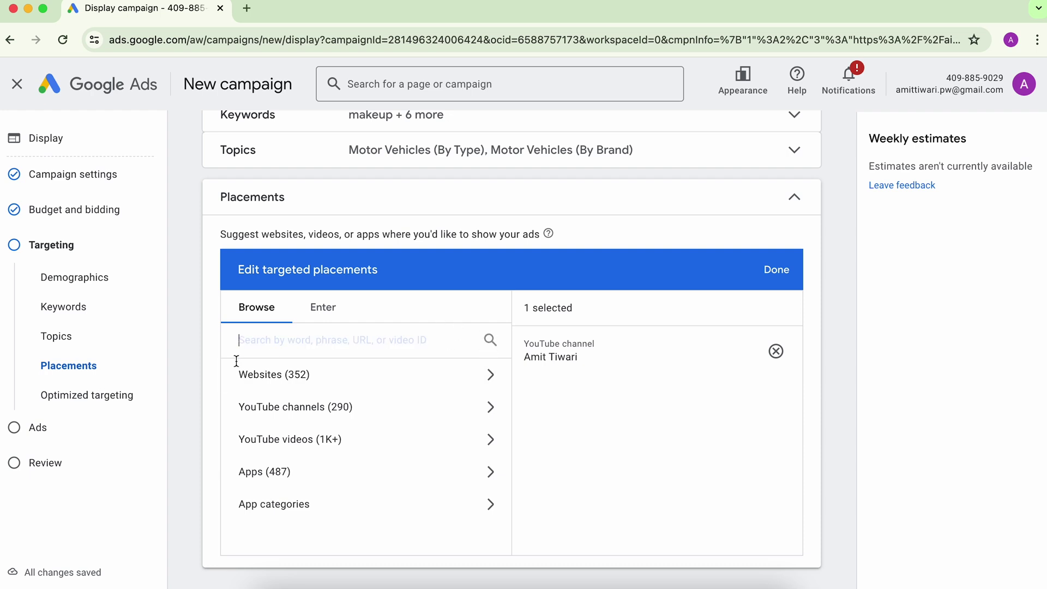
pyautogui.click(272, 374)
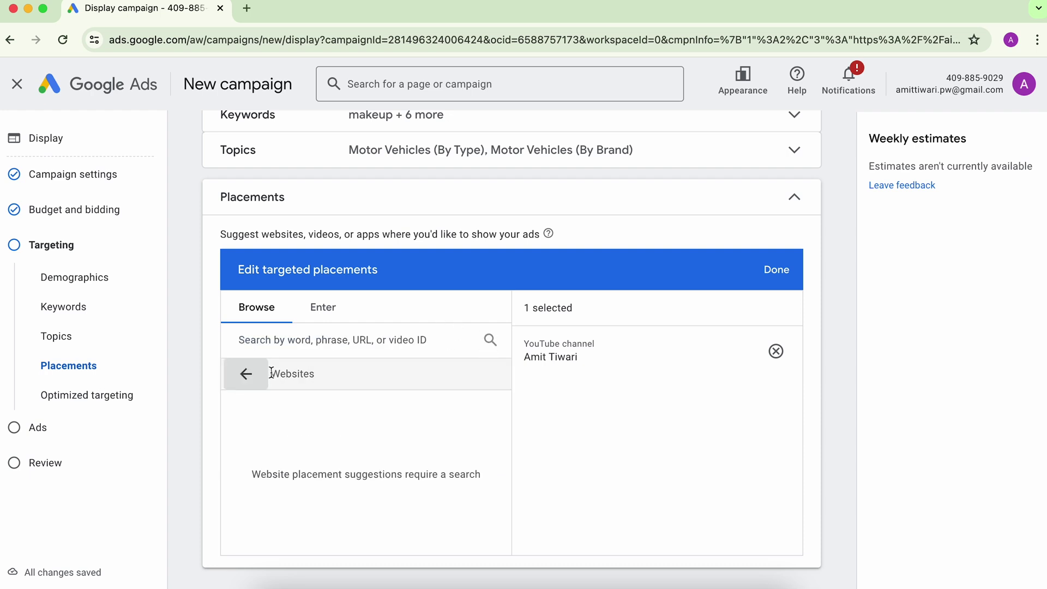
pyautogui.click(306, 340)
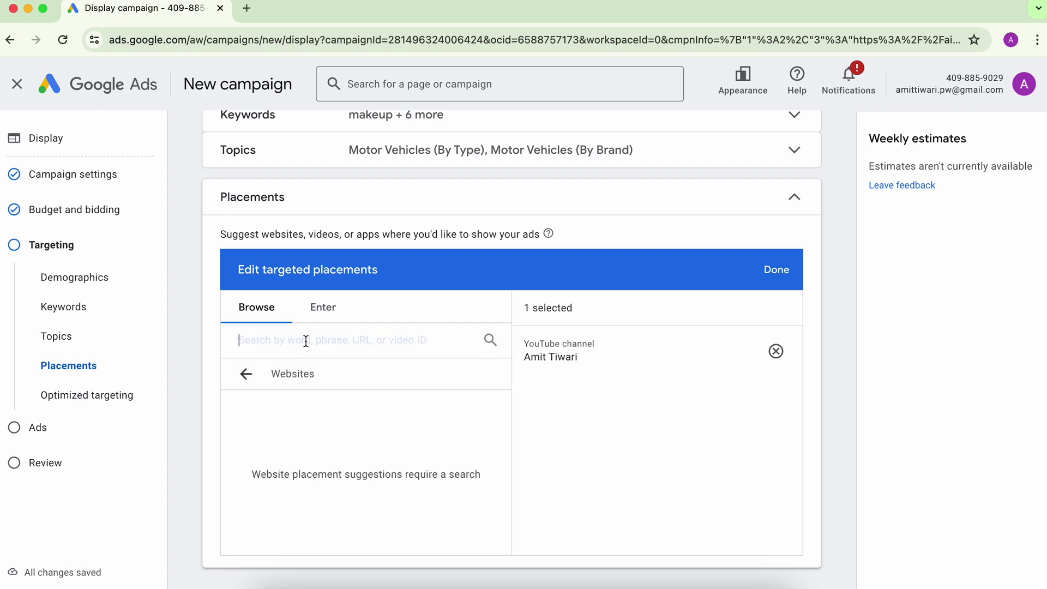
pyautogui.write('gad')
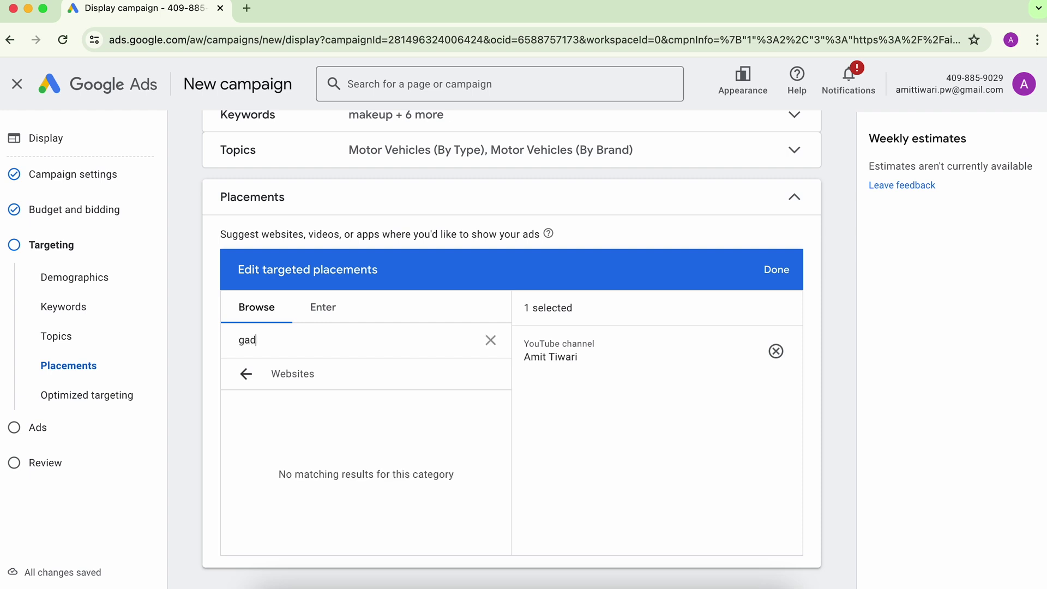
pyautogui.write('getstouse.com')
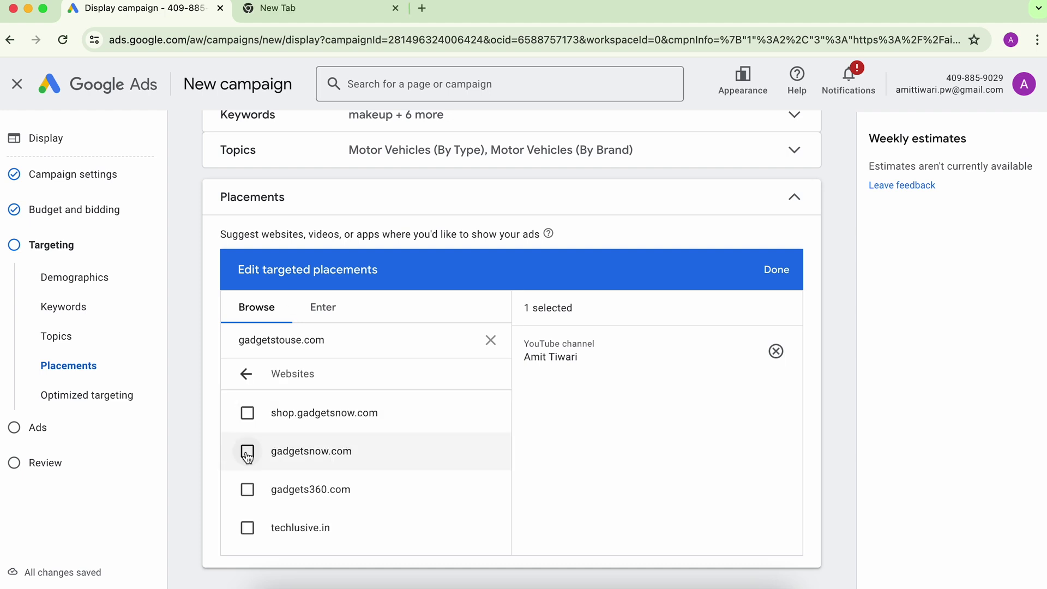
pyautogui.scroll(-3, 269, 428)
pyautogui.scroll(3, 269, 426)
pyautogui.scroll(-1, 258, 437)
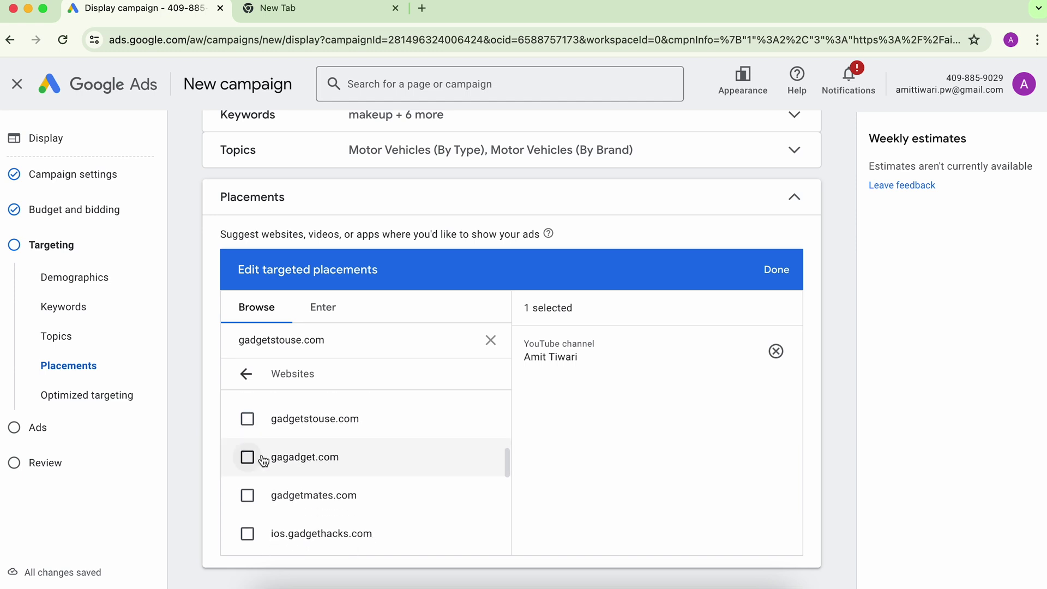
pyautogui.click(248, 419)
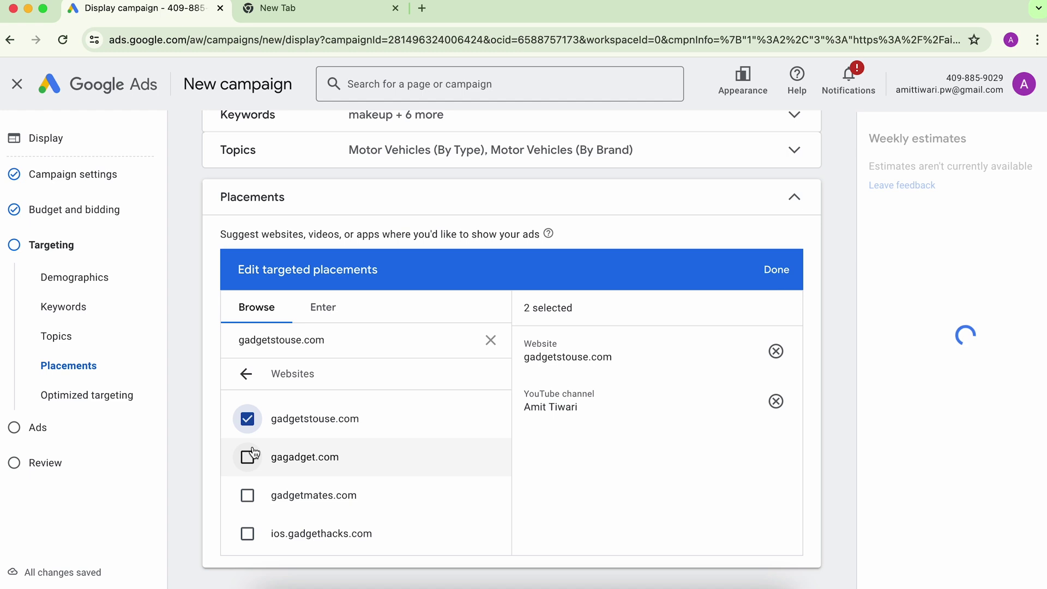
pyautogui.click(253, 450)
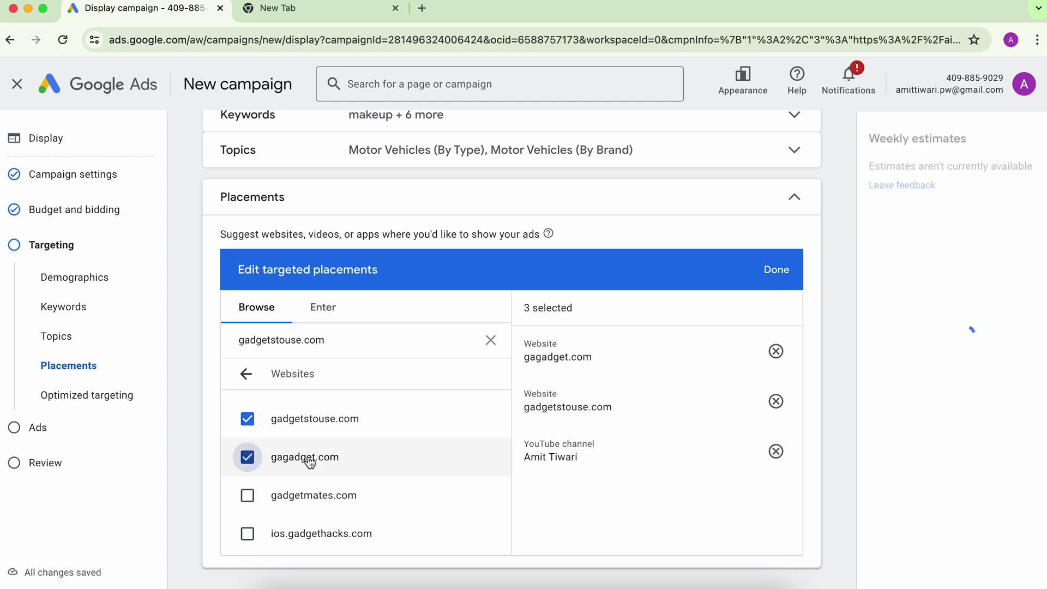
# Add gadgets360.com and gadgetsnow.com from the same website results to the targeted placements
pyautogui.scroll(2, 310, 463)
pyautogui.scroll(5, 309, 462)
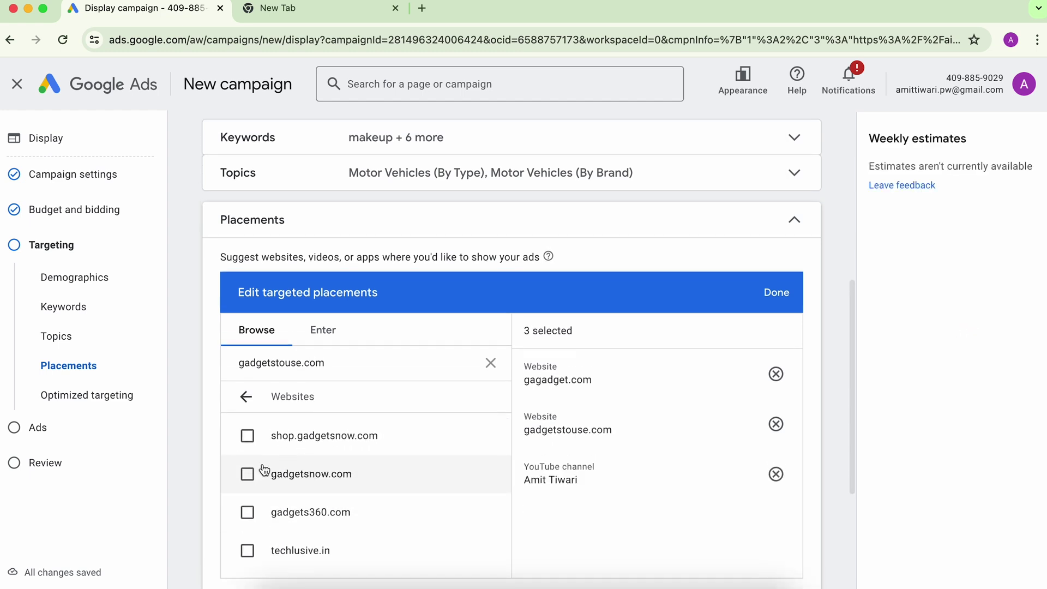
pyautogui.click(250, 514)
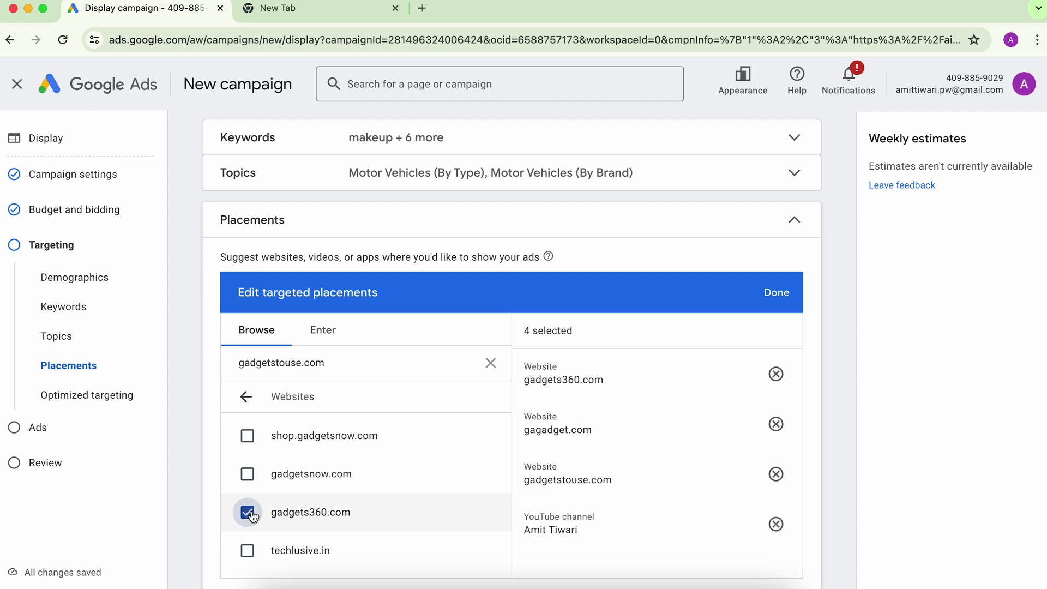
pyautogui.click(249, 475)
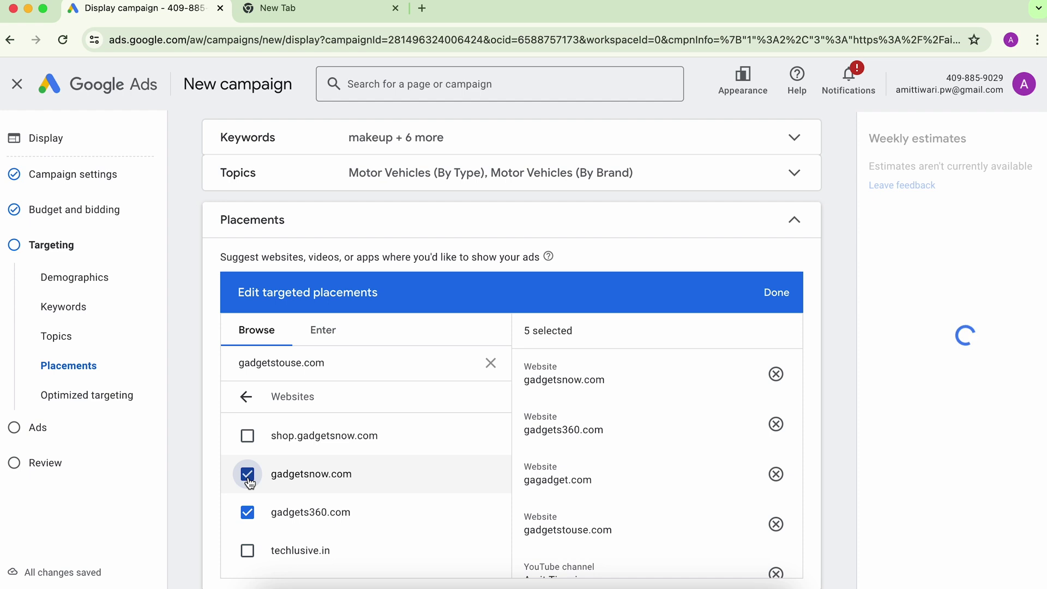
# Leave Optimized targeting as it is and continue from Targeting to ad creation
pyautogui.scroll(-1, 207, 435)
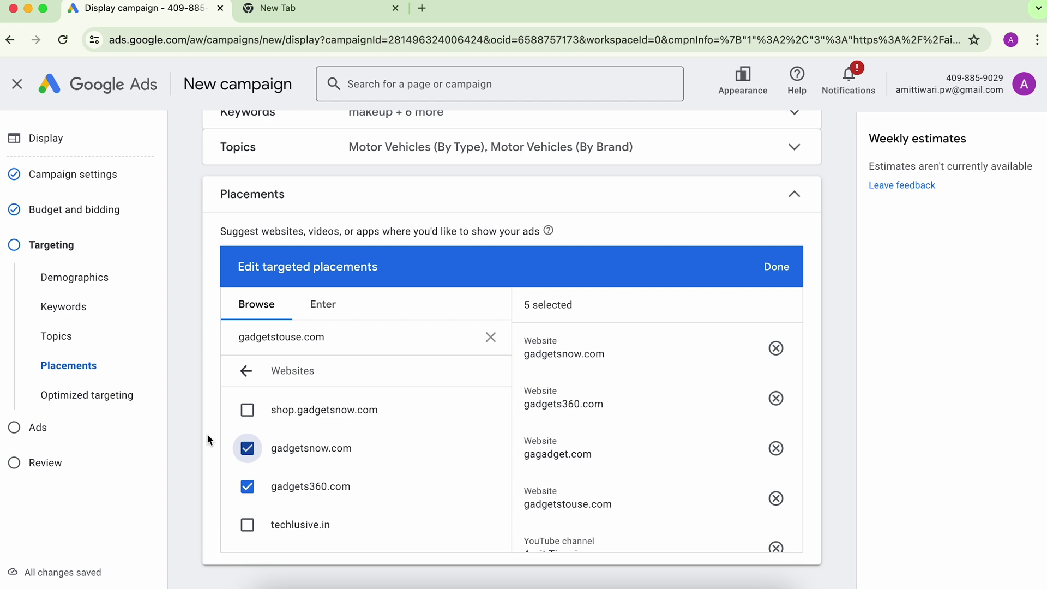
pyautogui.scroll(-3, 207, 433)
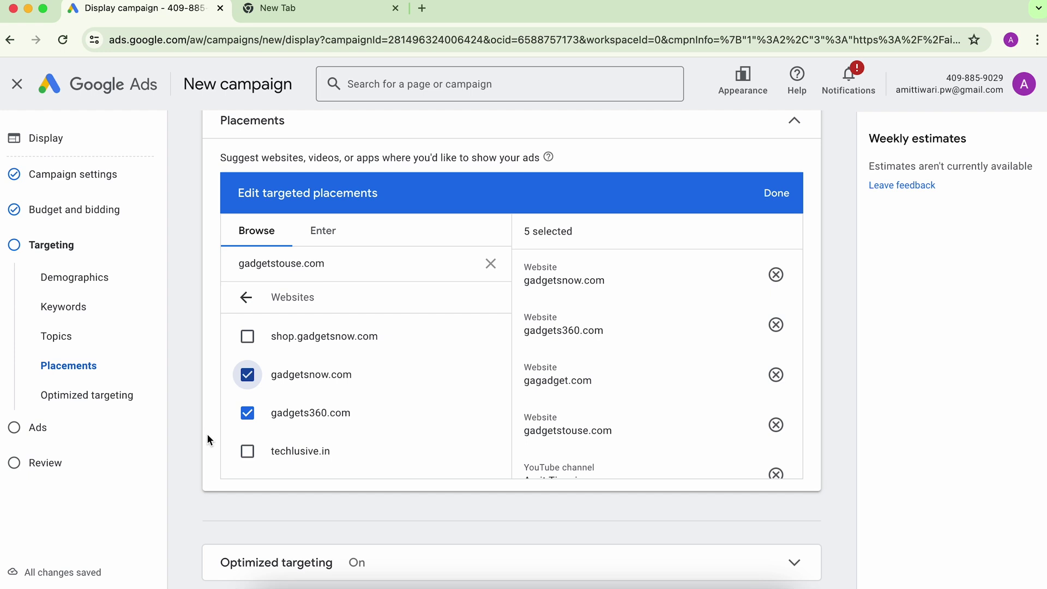
pyautogui.scroll(-4, 208, 433)
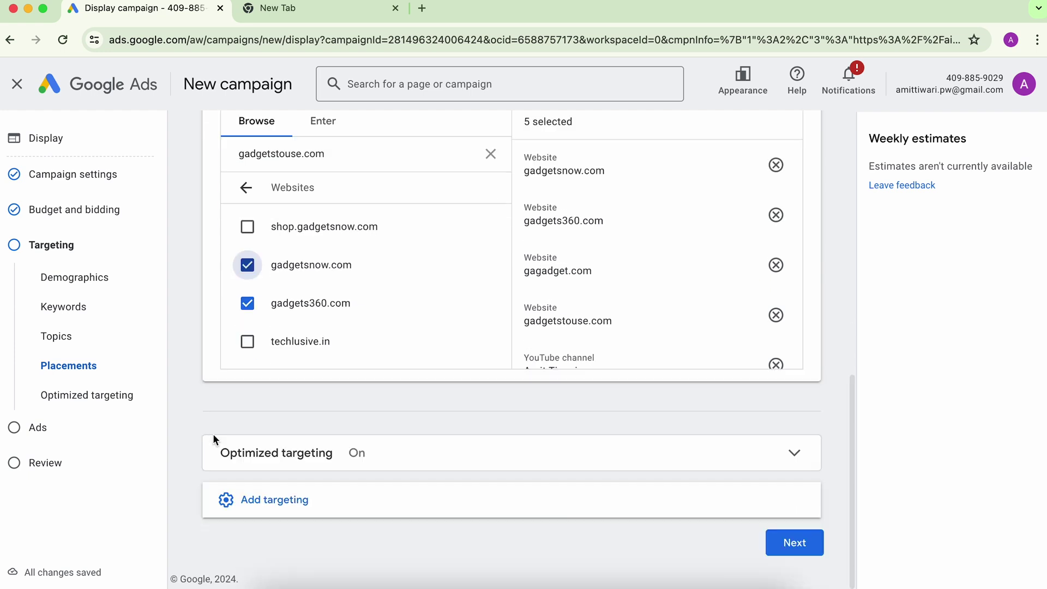
pyautogui.click(808, 549)
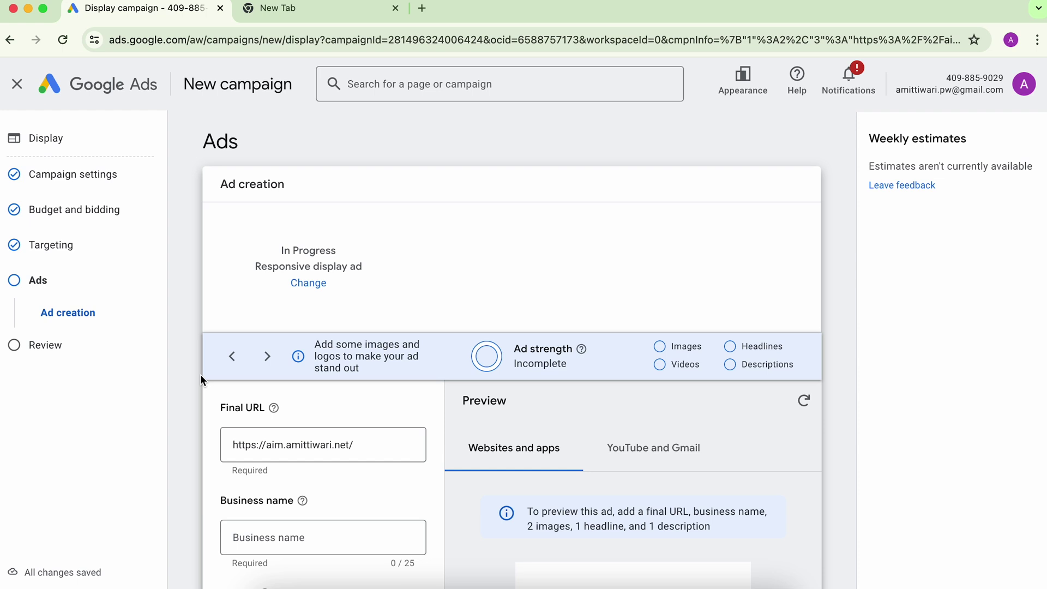
# Keep the prefilled final URL and enter AIM Classes as the ad's business name
pyautogui.scroll(-2, 218, 382)
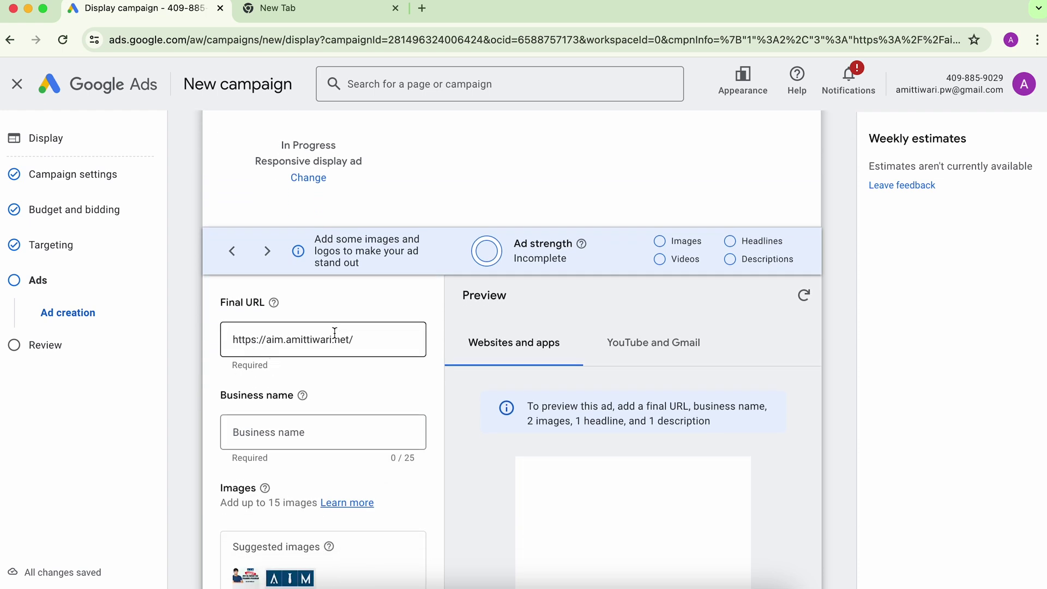
pyautogui.click(370, 345)
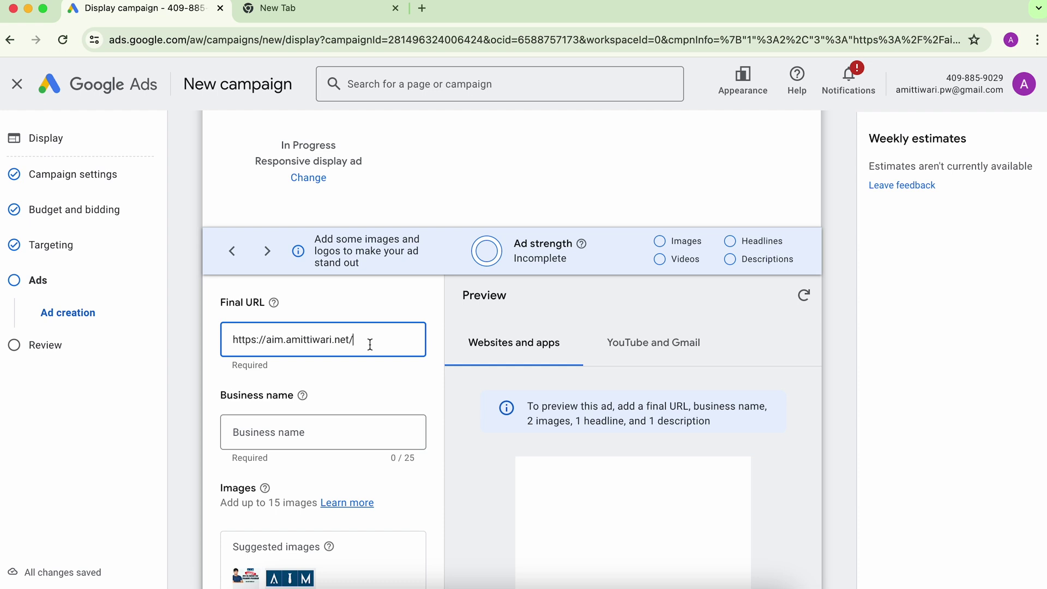
pyautogui.click(280, 436)
pyautogui.write('AIM')
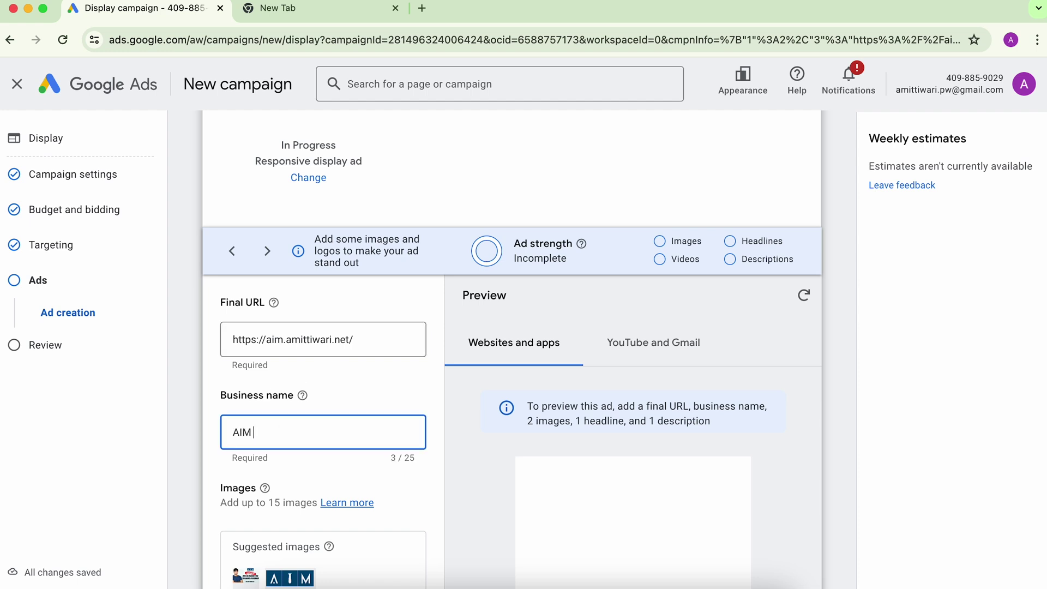
pyautogui.write(' Classes')
pyautogui.scroll(-4, 199, 391)
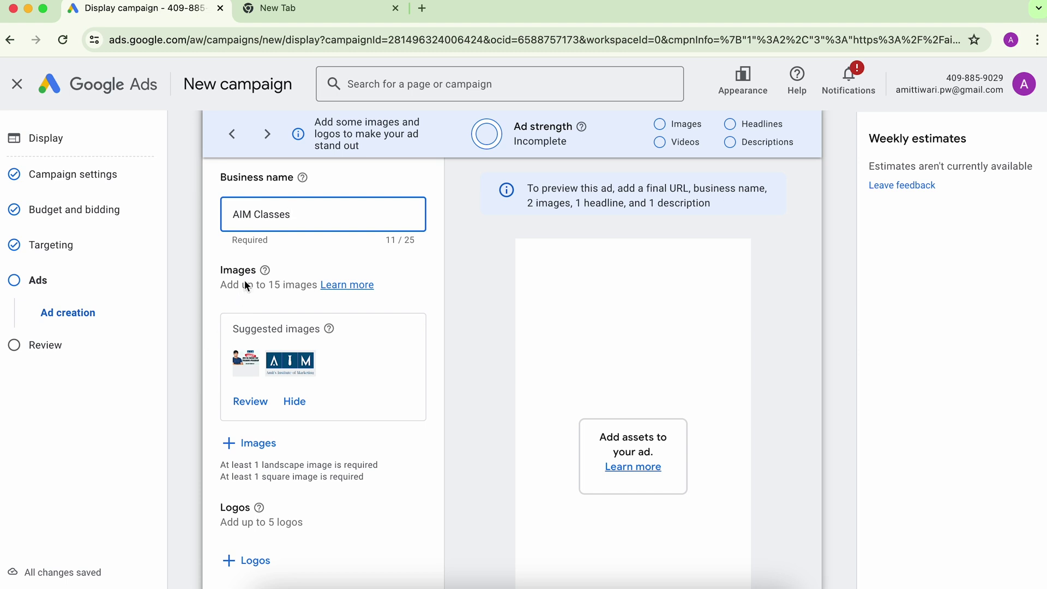
pyautogui.click(246, 282)
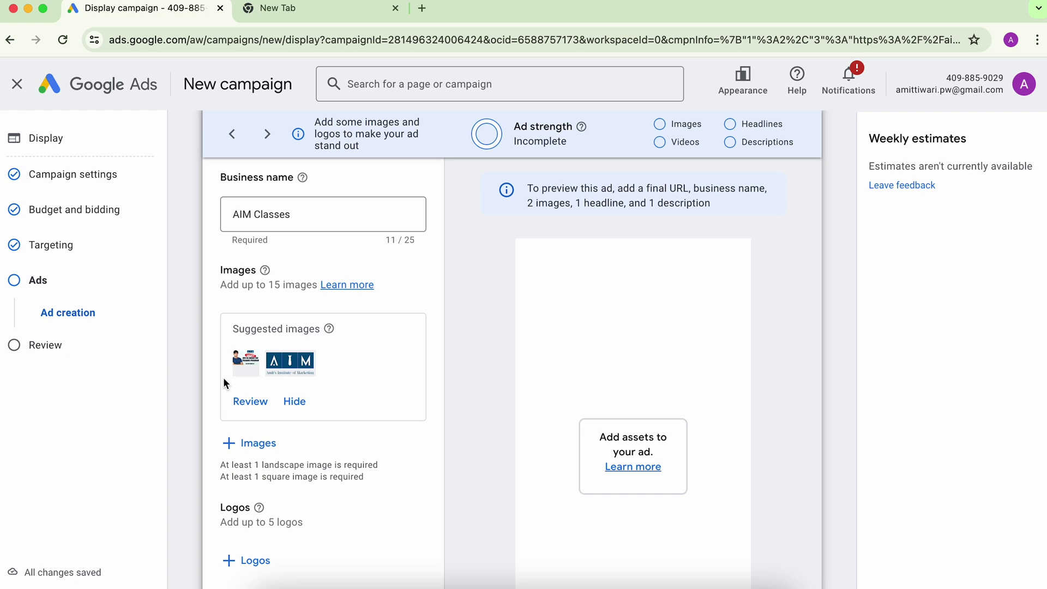
# Review the suggested images and add a 1.91:1 crop alongside the 1:1 crop for the Advanced Digital Marketing Training Program image
pyautogui.click(254, 401)
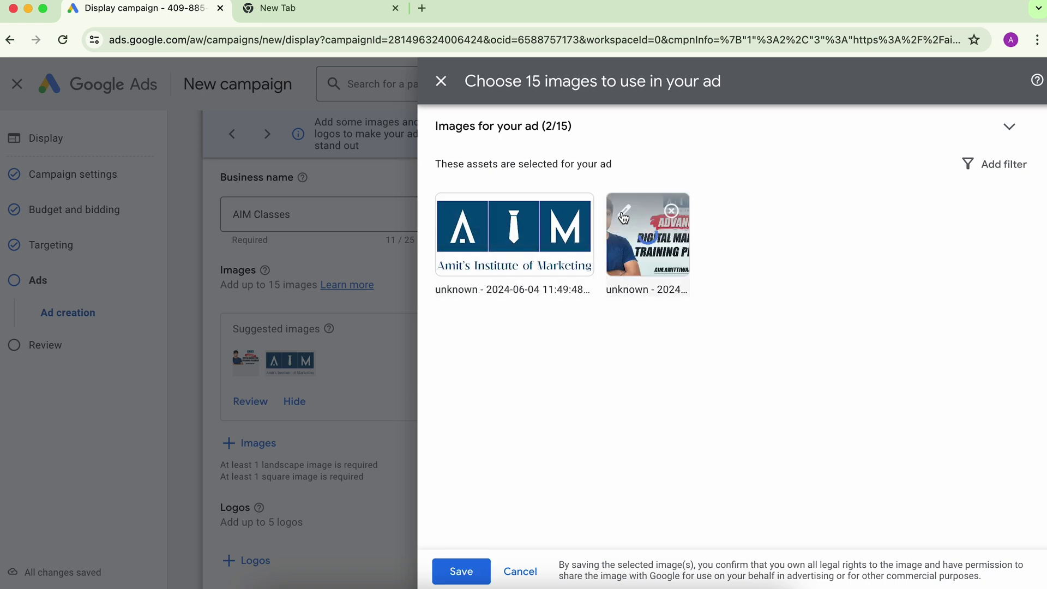
pyautogui.click(625, 213)
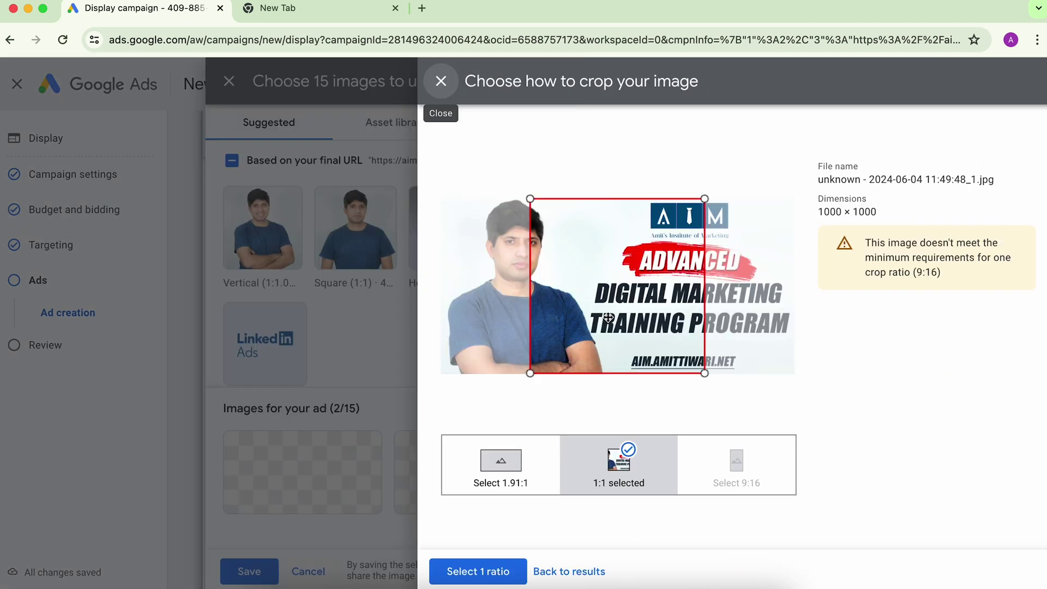
pyautogui.click(518, 458)
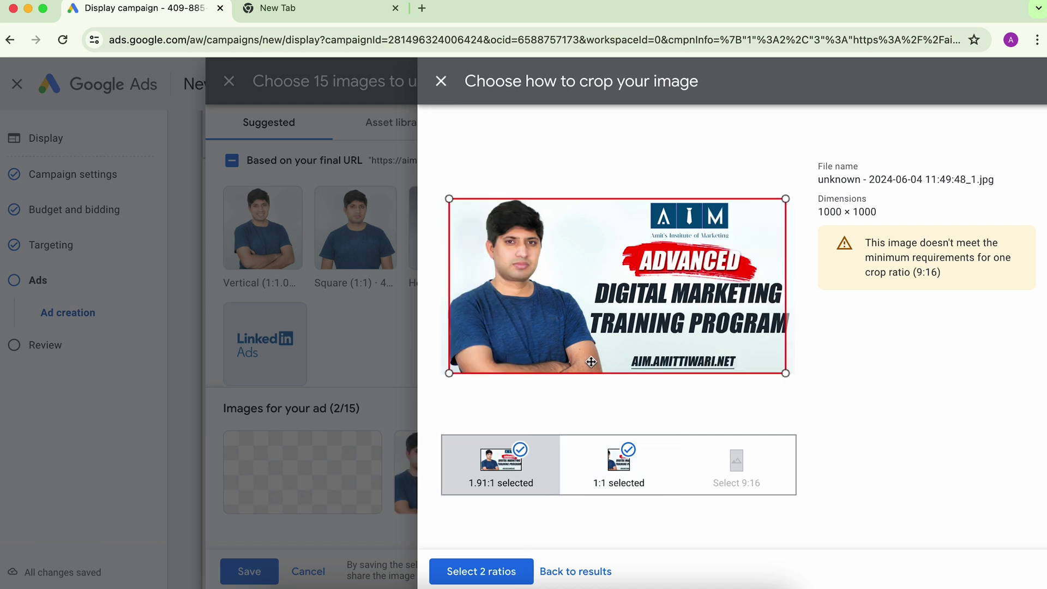
pyautogui.click(599, 487)
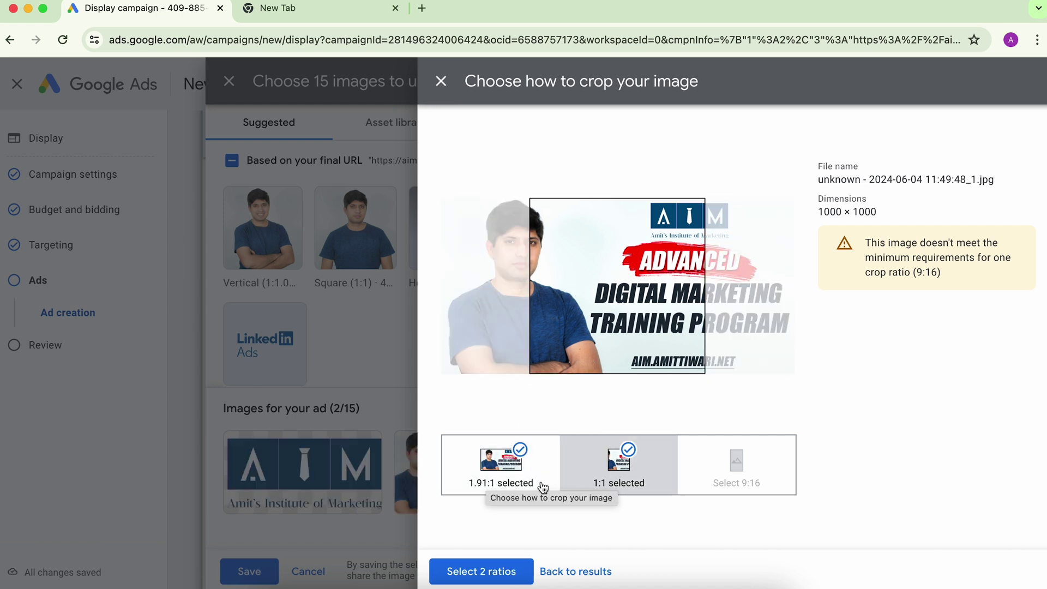
pyautogui.click(501, 481)
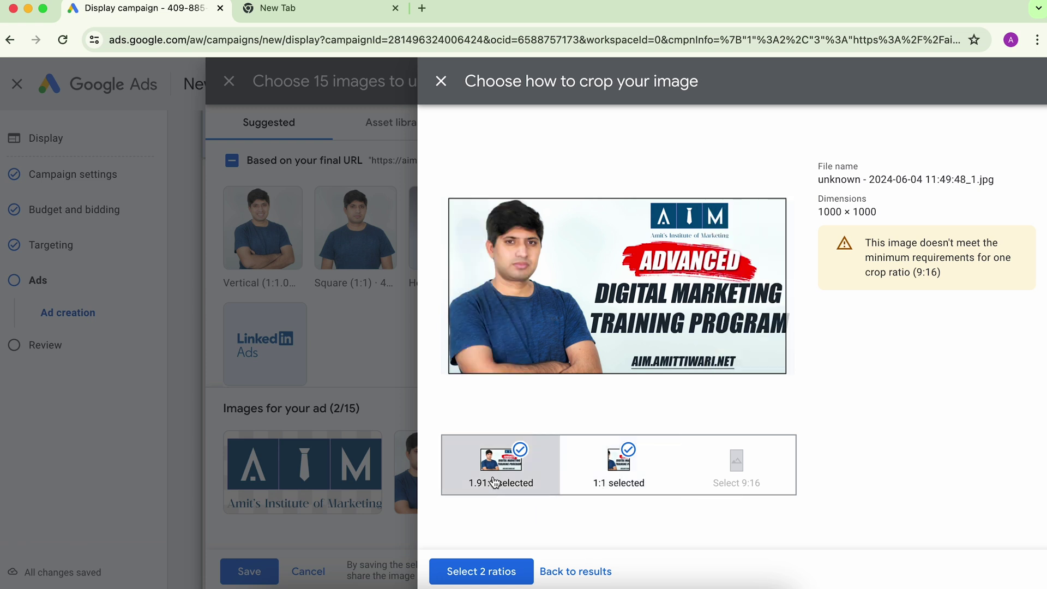
# Shift the image's 1:1 crop to its left edge to frame the man, accept both ratios and save the ad images
pyautogui.moveTo(548, 361)
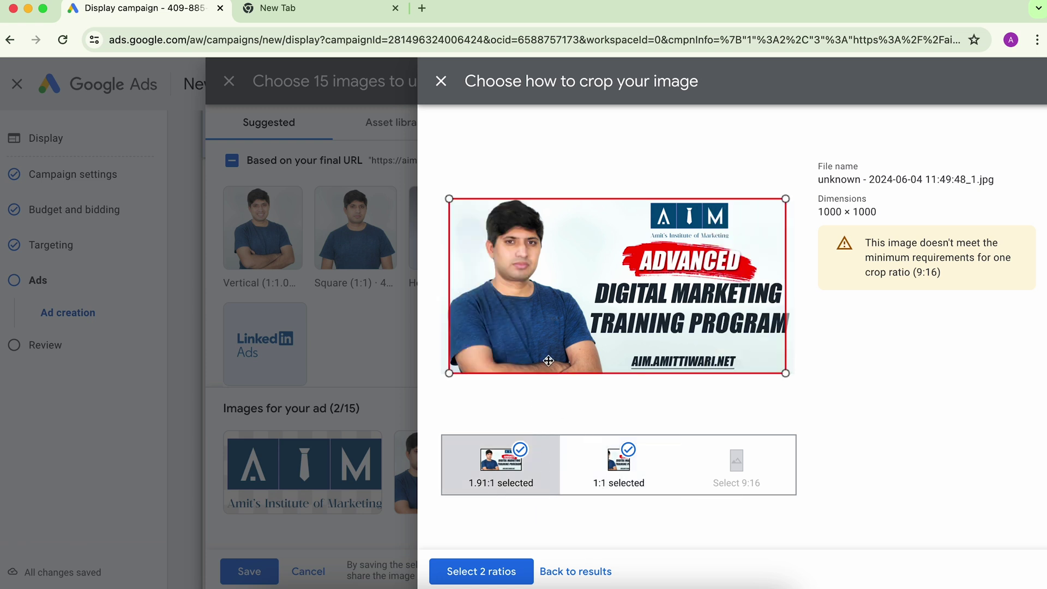
pyautogui.click(610, 486)
pyautogui.moveTo(545, 325); pyautogui.dragTo(454, 325)
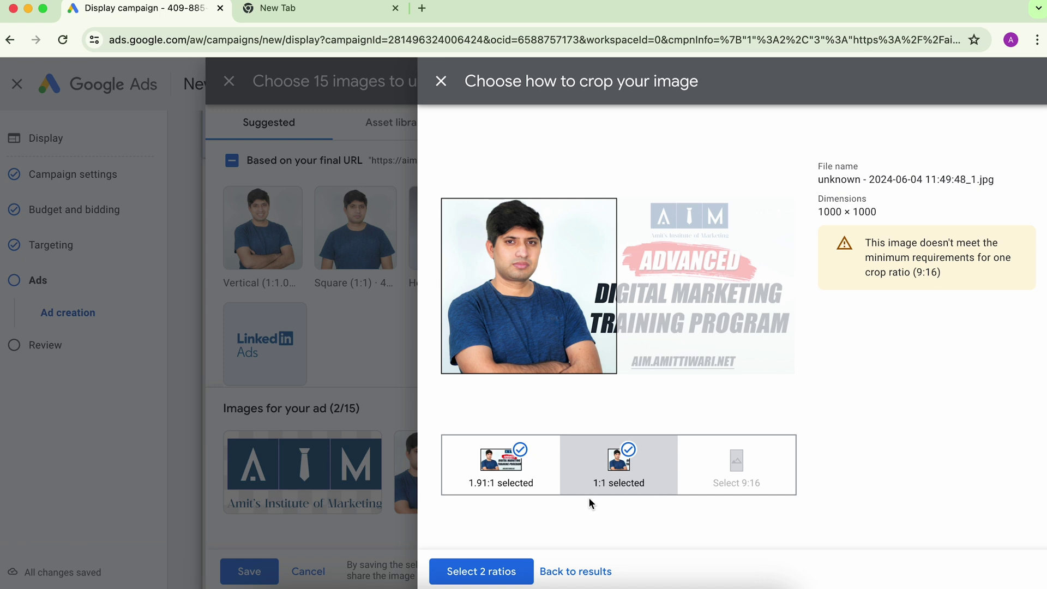
pyautogui.click(502, 570)
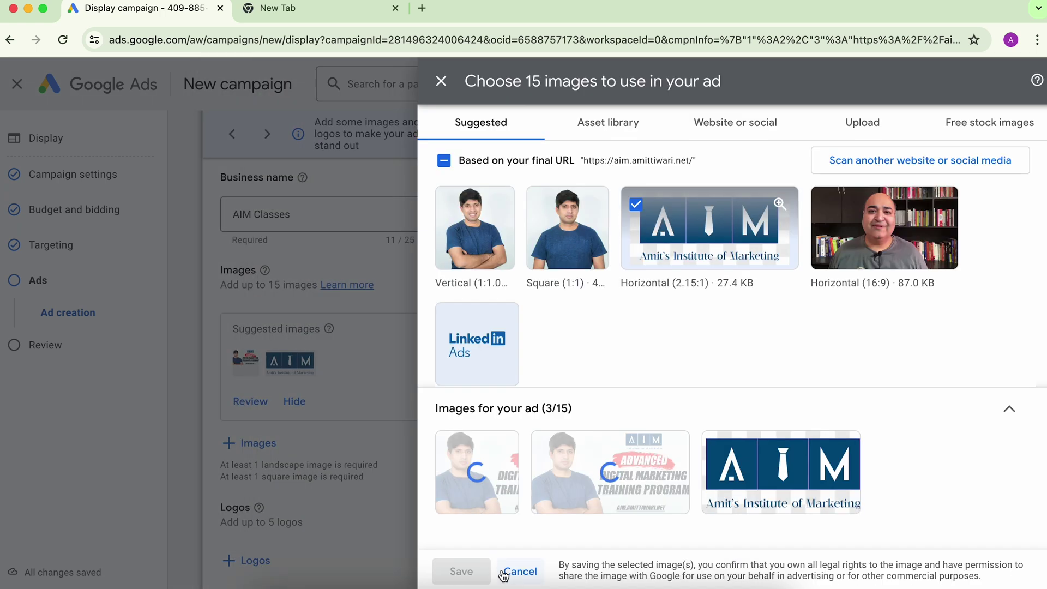
pyautogui.click(468, 559)
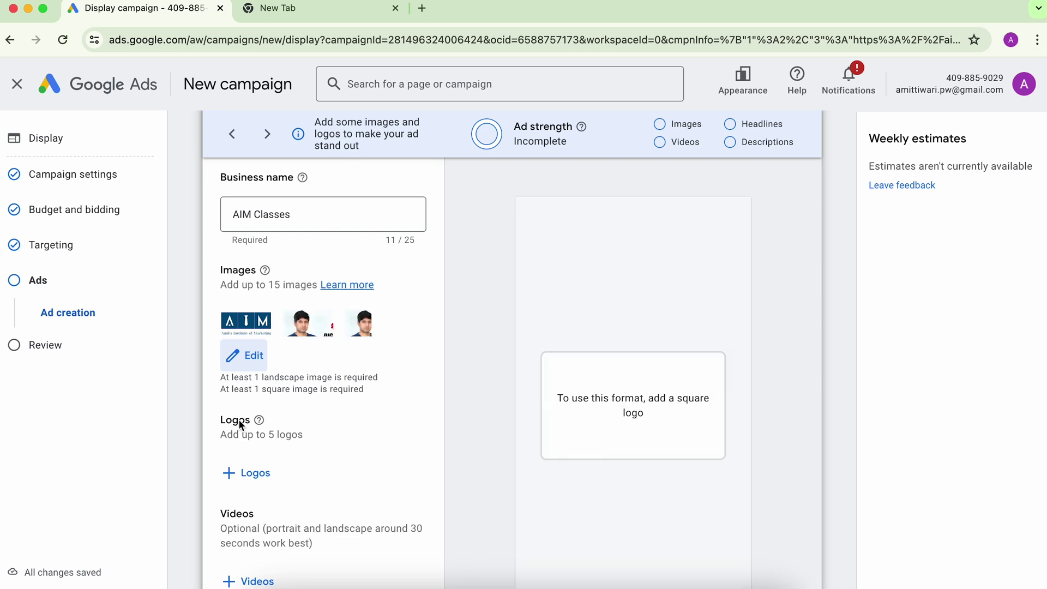
# Reopen the ad's image selection and look through the upload and website-scan image sources
pyautogui.click(248, 357)
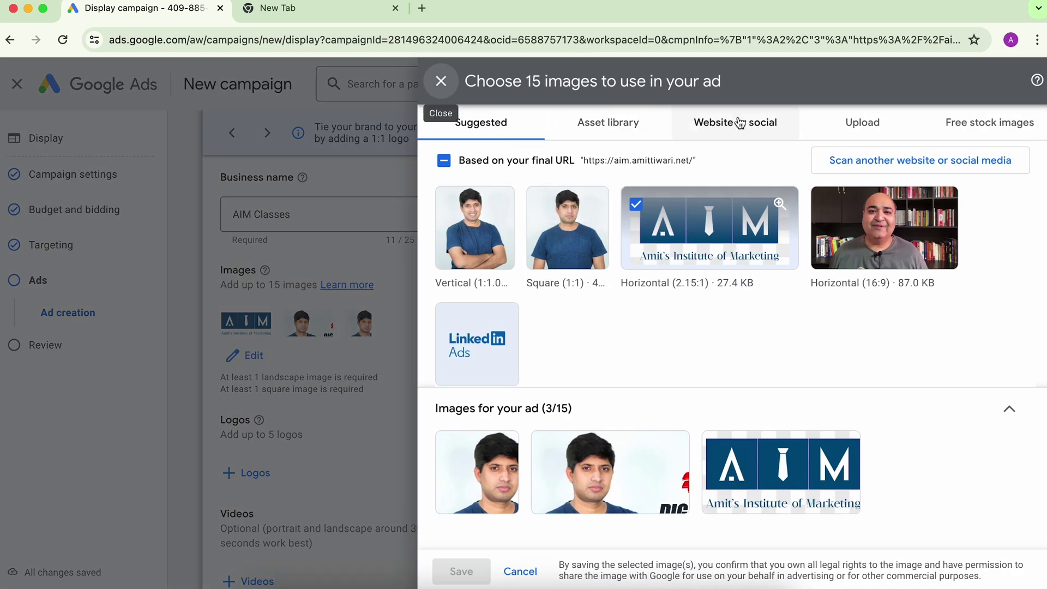
pyautogui.click(854, 130)
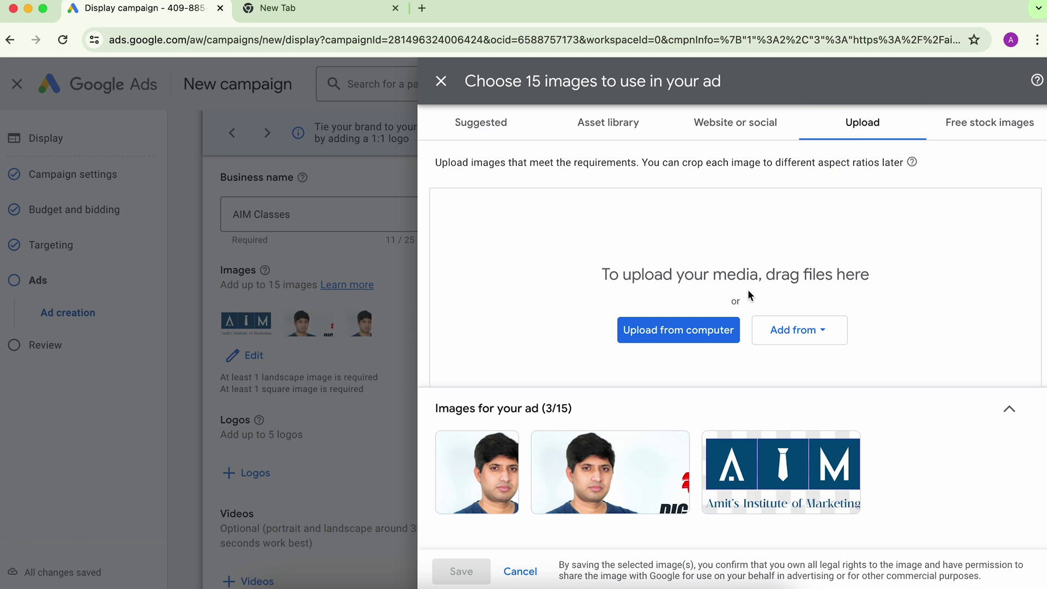
pyautogui.click(735, 129)
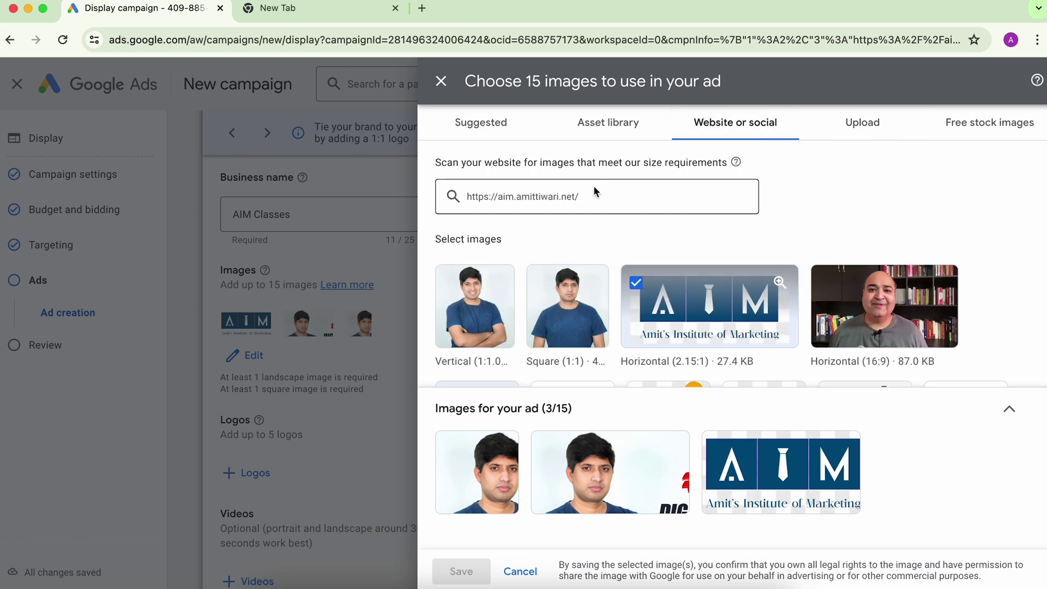
pyautogui.click(569, 206)
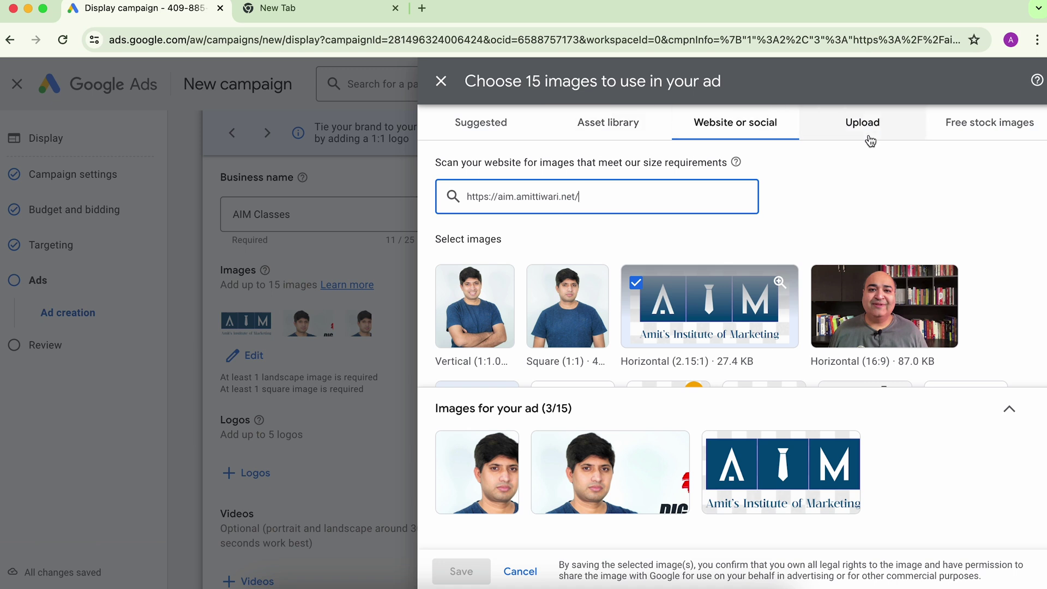
# Search the free stock images for "digital marketing"
pyautogui.click(952, 126)
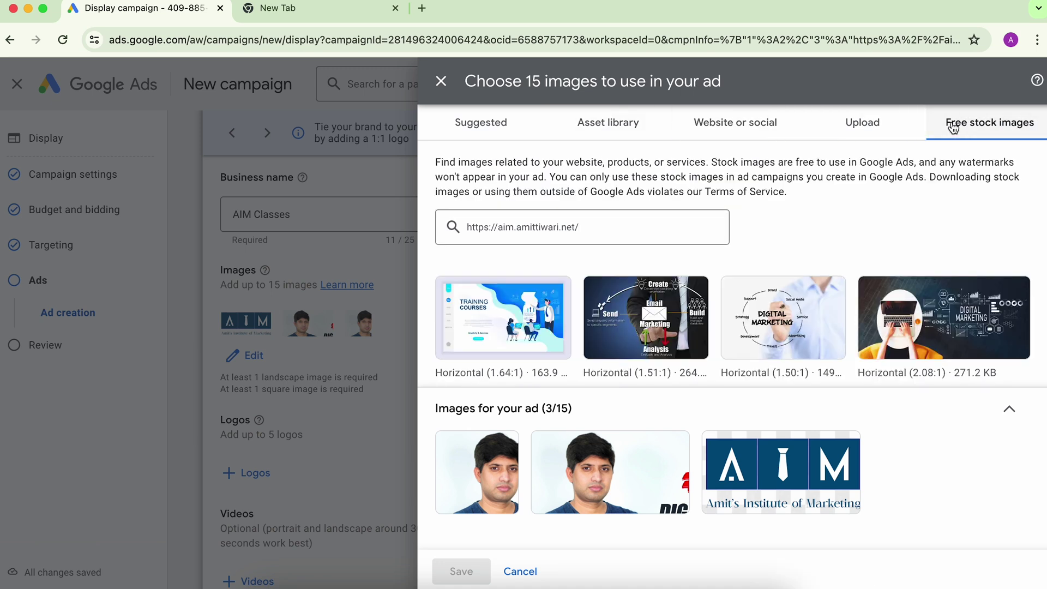
pyautogui.click(556, 228)
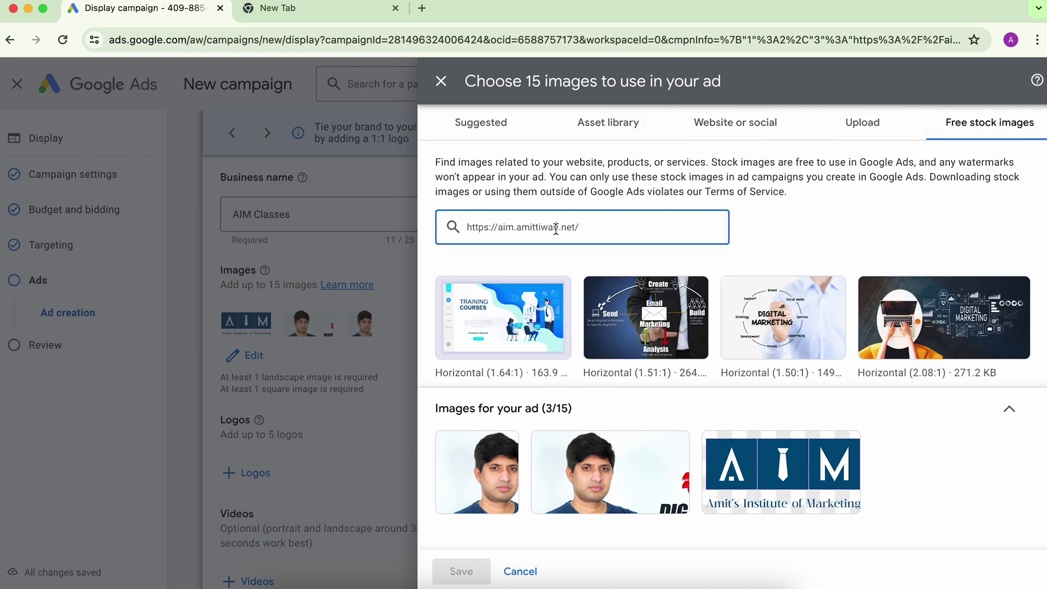
pyautogui.moveTo(595, 228); pyautogui.dragTo(448, 231)
pyautogui.write('digital marketing')
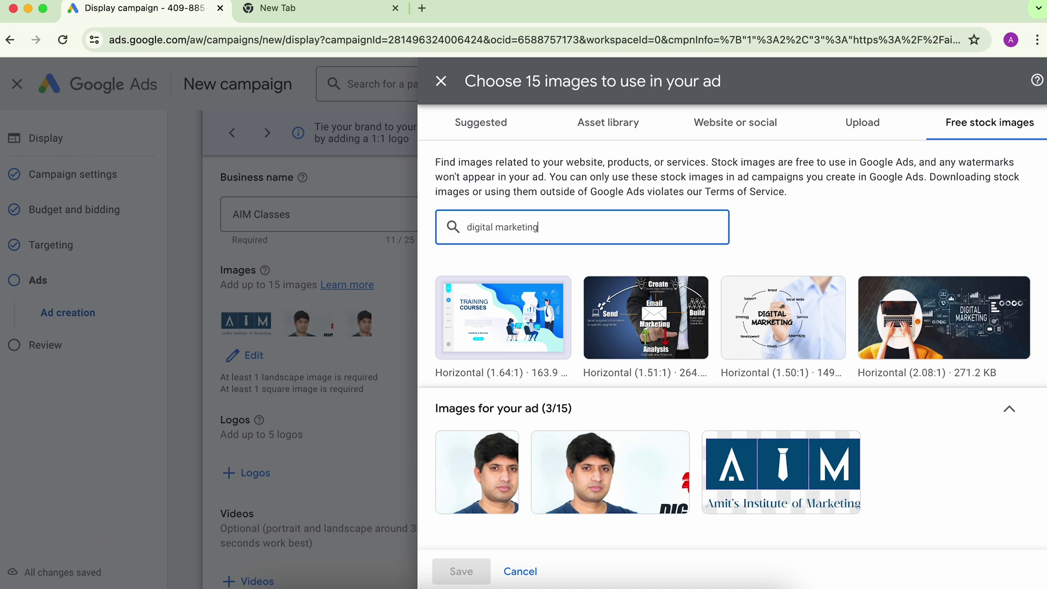
# Replace the free stock image search with "young indian student"
pyautogui.press('super+a')
pyautogui.press('BackSpace')
pyautogui.write('stu')
pyautogui.press('BackSpace')
pyautogui.press('BackSpace')
pyautogui.press('BackSpace')
pyautogui.write('young indian student')
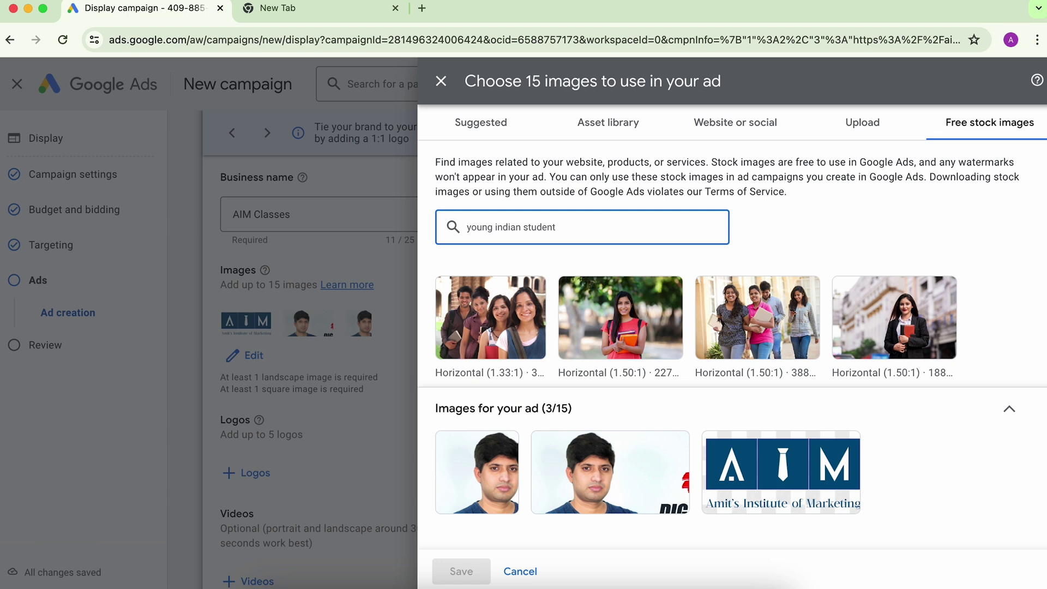
# Add the stock images of the man with headphones at a laptop, the student holding books and the man with crossed arms outdoors
pyautogui.scroll(-3, 503, 264)
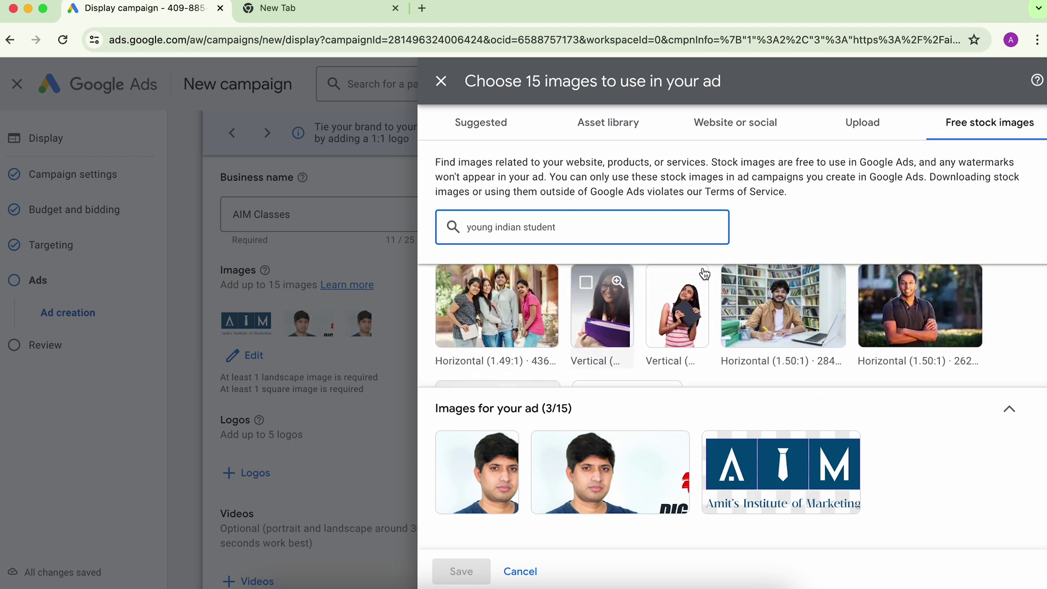
pyautogui.moveTo(762, 318)
pyautogui.click(736, 282)
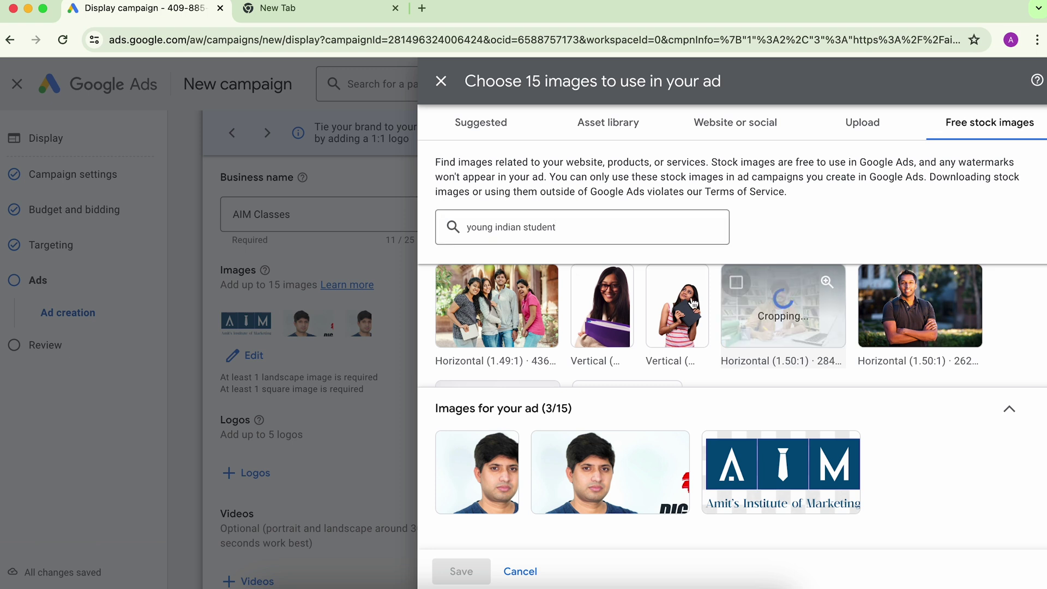
pyautogui.scroll(-1, 679, 315)
pyautogui.scroll(-1, 679, 315)
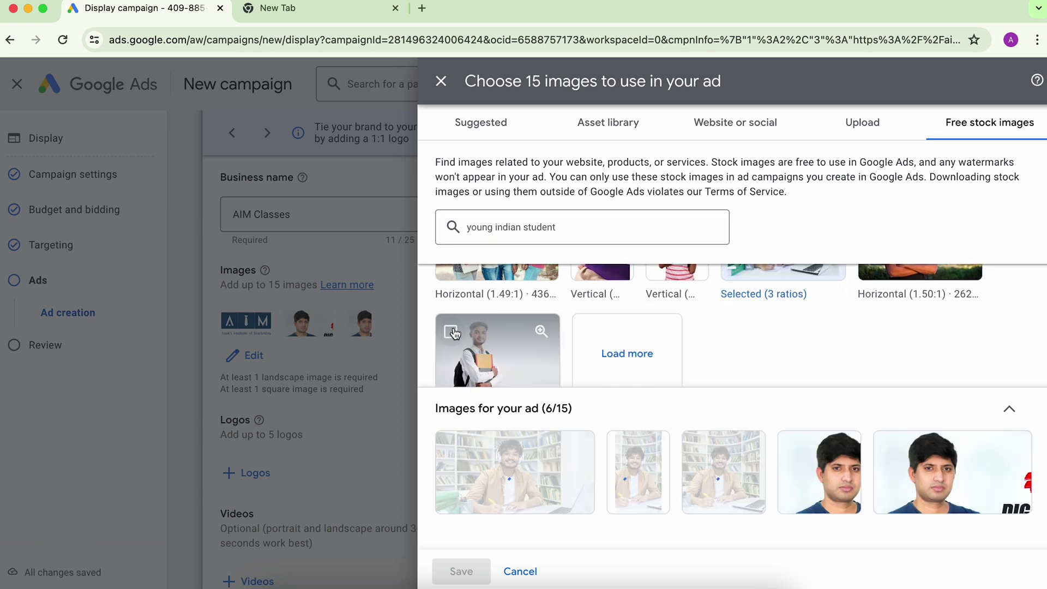
pyautogui.click(501, 334)
pyautogui.scroll(2, 590, 348)
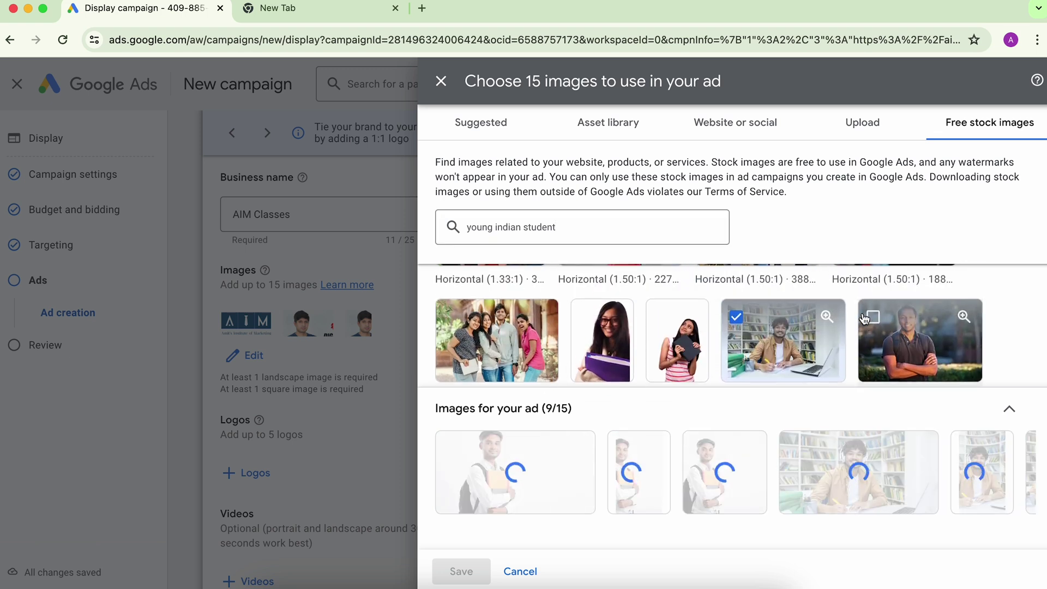
pyautogui.click(873, 319)
pyautogui.scroll(-1, 726, 325)
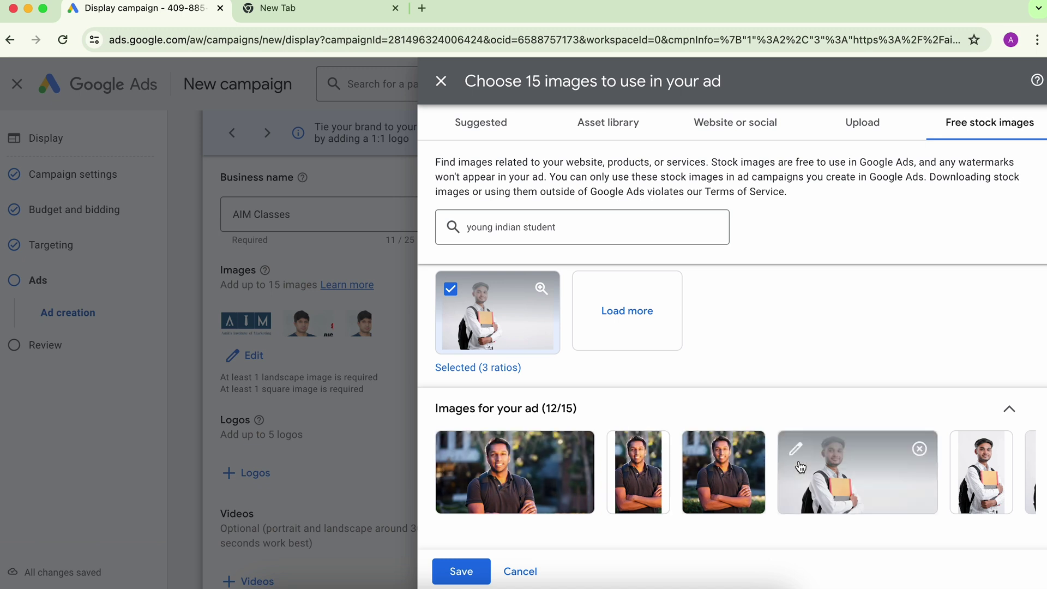
# Lower the headphones image's 1.91:1 crop, shift its 9:16 crop slightly right, accept all three ratios and save the ad images
pyautogui.hscroll(5, 800, 467)
pyautogui.hscroll(5, 800, 468)
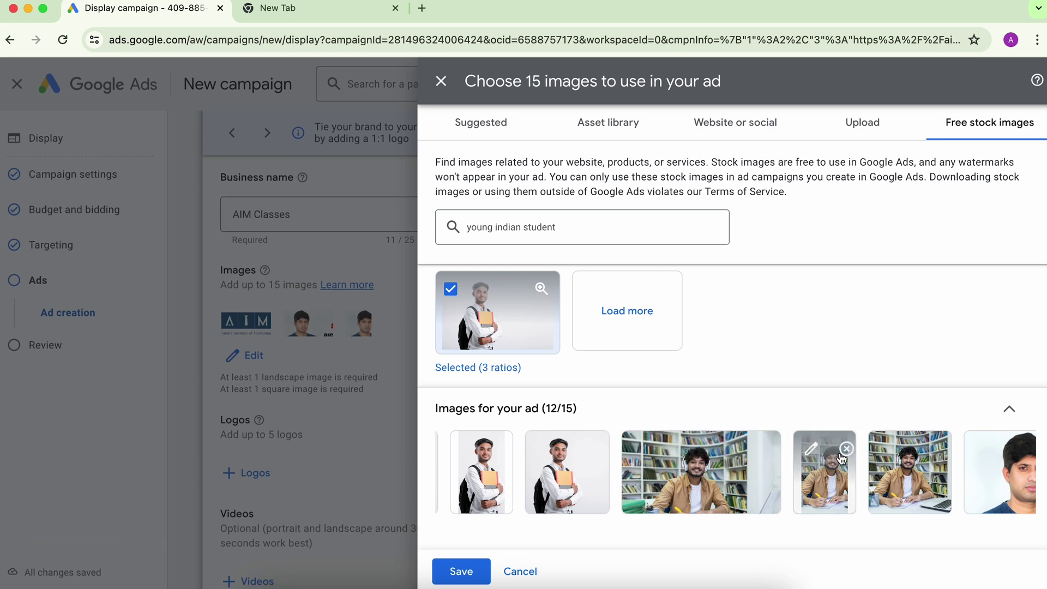
pyautogui.click(811, 451)
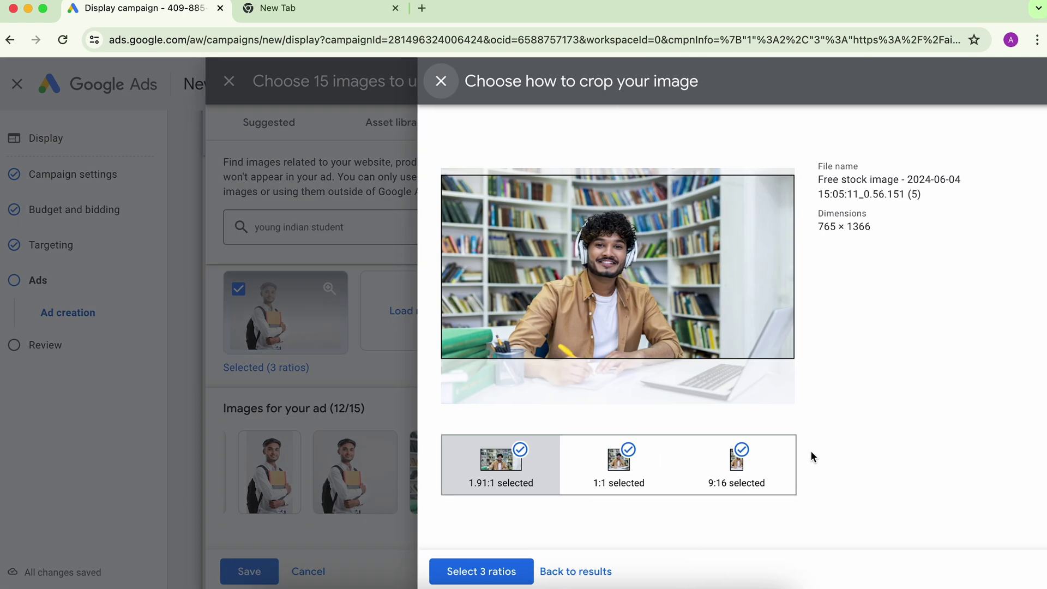
pyautogui.moveTo(574, 315); pyautogui.dragTo(576, 350)
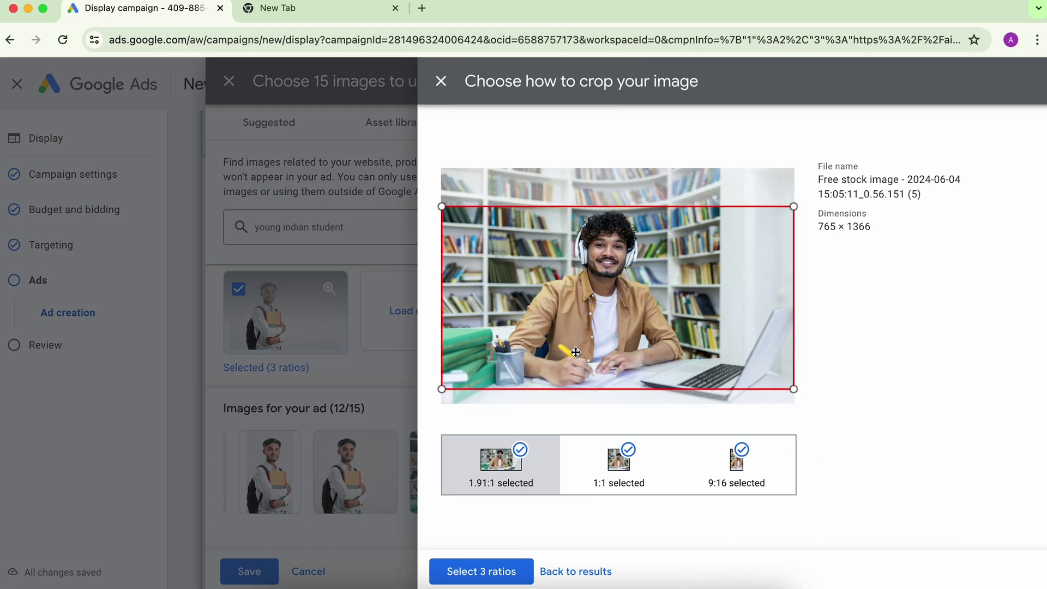
pyautogui.click(608, 461)
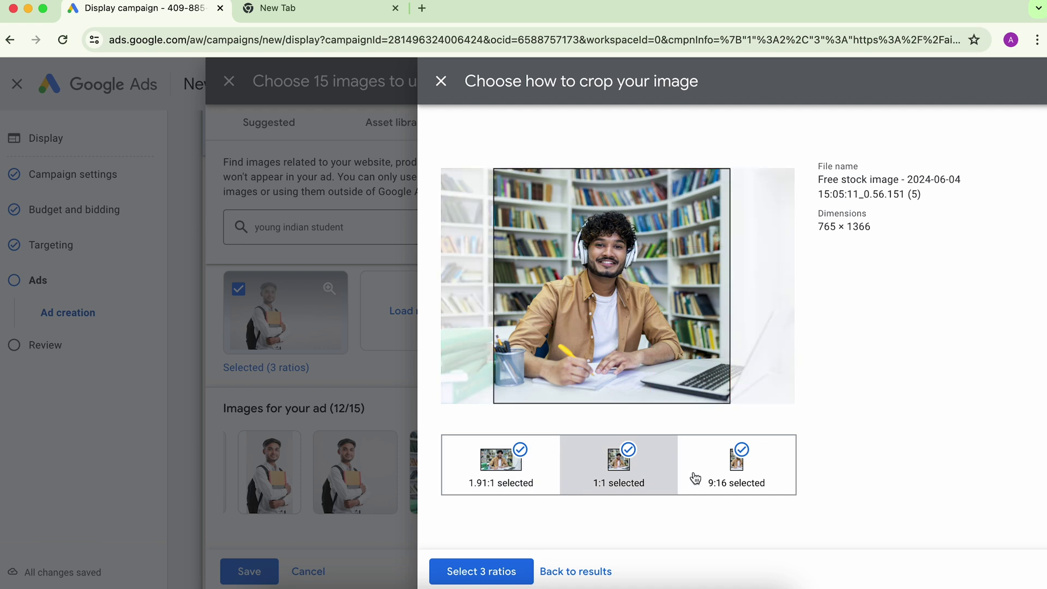
pyautogui.click(733, 479)
pyautogui.moveTo(611, 339); pyautogui.dragTo(630, 339)
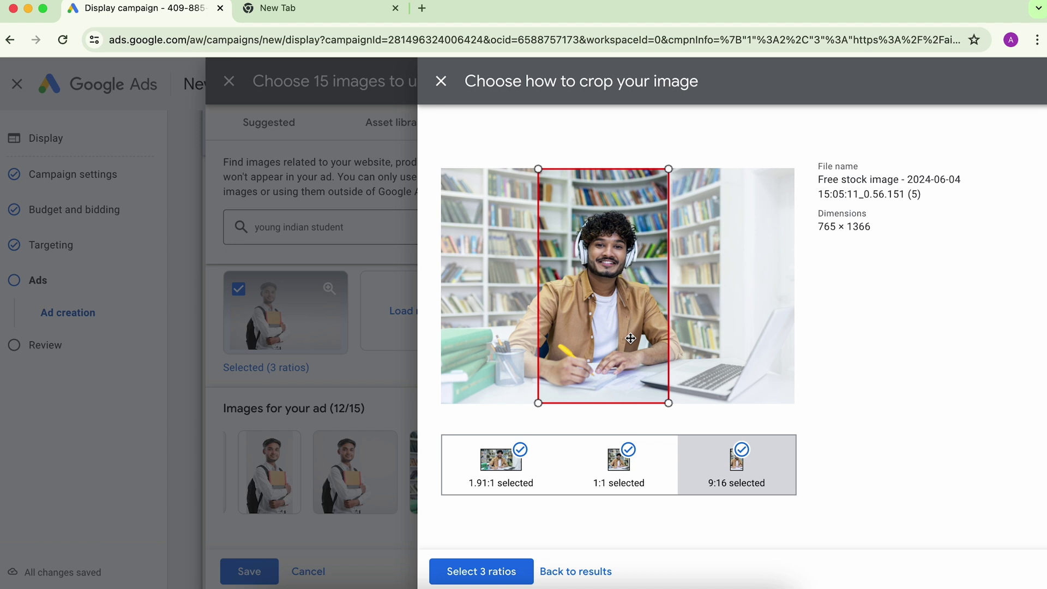
pyautogui.click(452, 572)
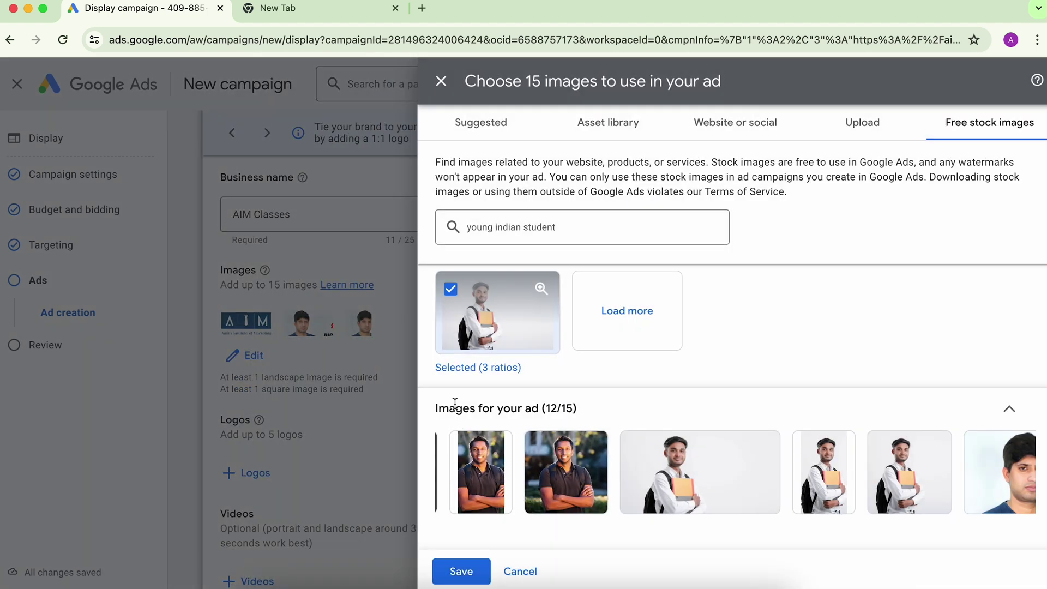
pyautogui.moveTo(470, 450)
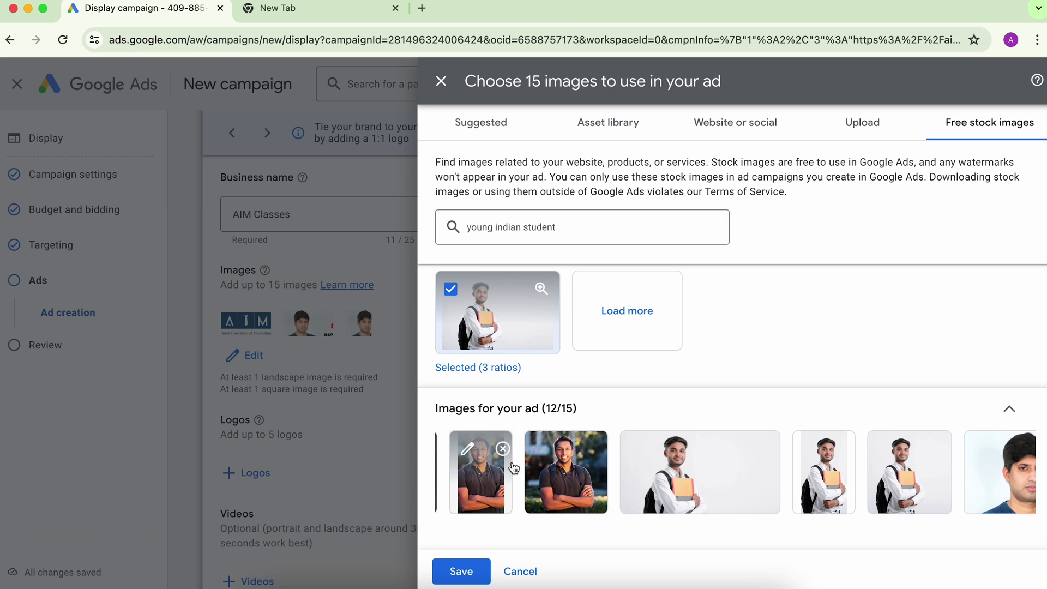
pyautogui.click(462, 573)
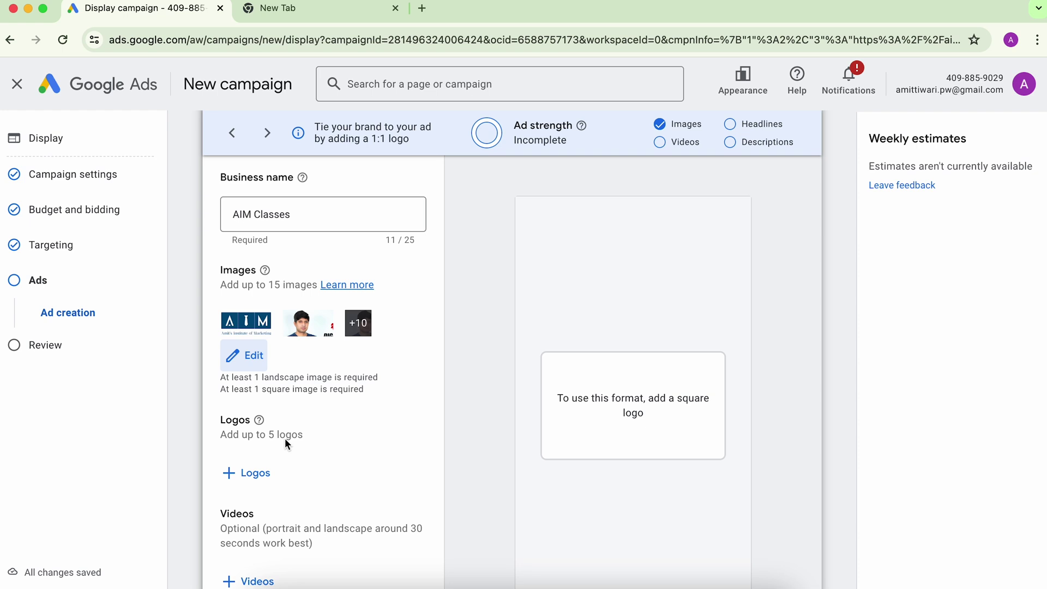
# Choose the AIM image from the asset library as a logo and fit its 1:1 crop tightly around the letter A tile
pyautogui.scroll(-1, 285, 438)
pyautogui.click(242, 443)
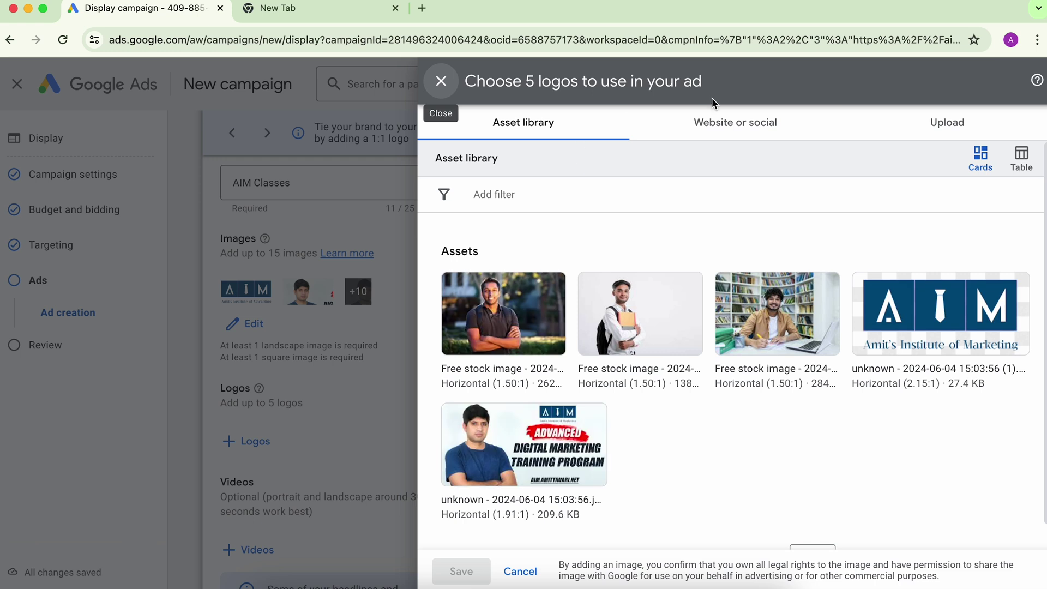
pyautogui.click(710, 130)
pyautogui.click(544, 132)
pyautogui.click(938, 314)
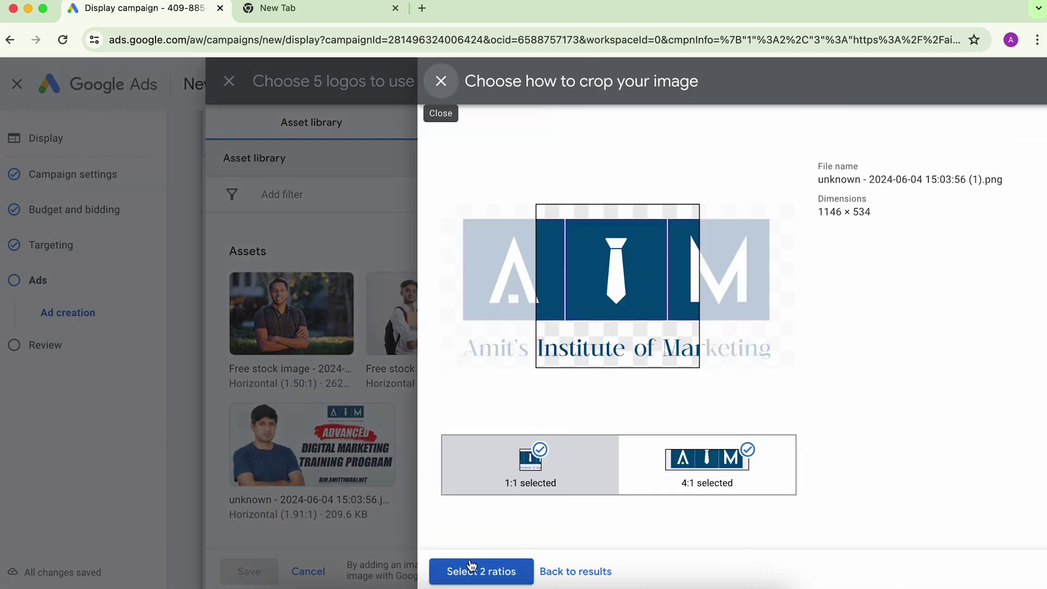
pyautogui.moveTo(581, 324)
pyautogui.moveTo(581, 324); pyautogui.dragTo(477, 320)
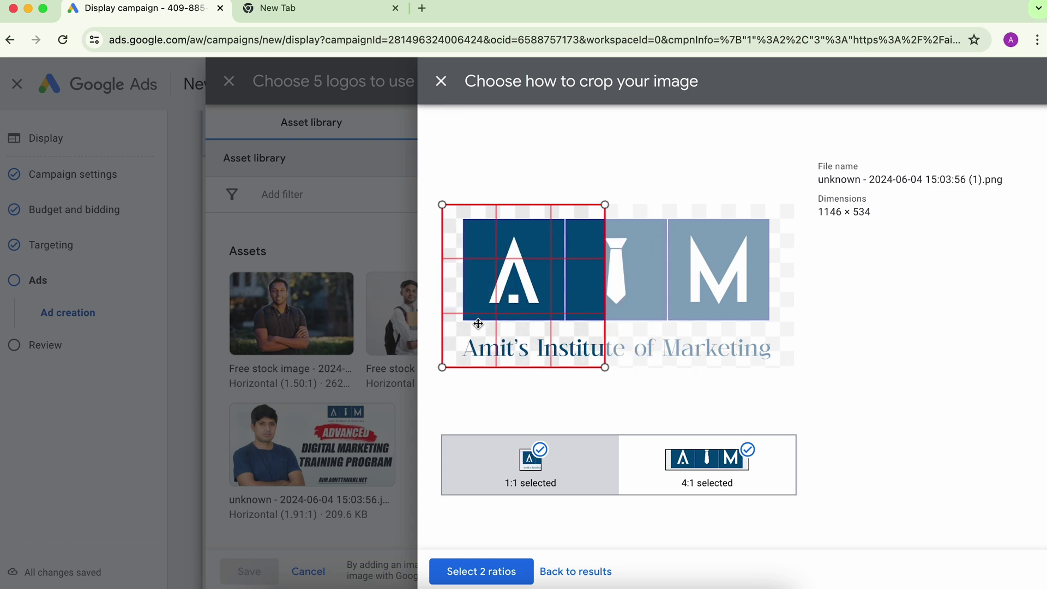
pyautogui.moveTo(605, 367); pyautogui.dragTo(540, 302)
pyautogui.moveTo(491, 257); pyautogui.dragTo(514, 274)
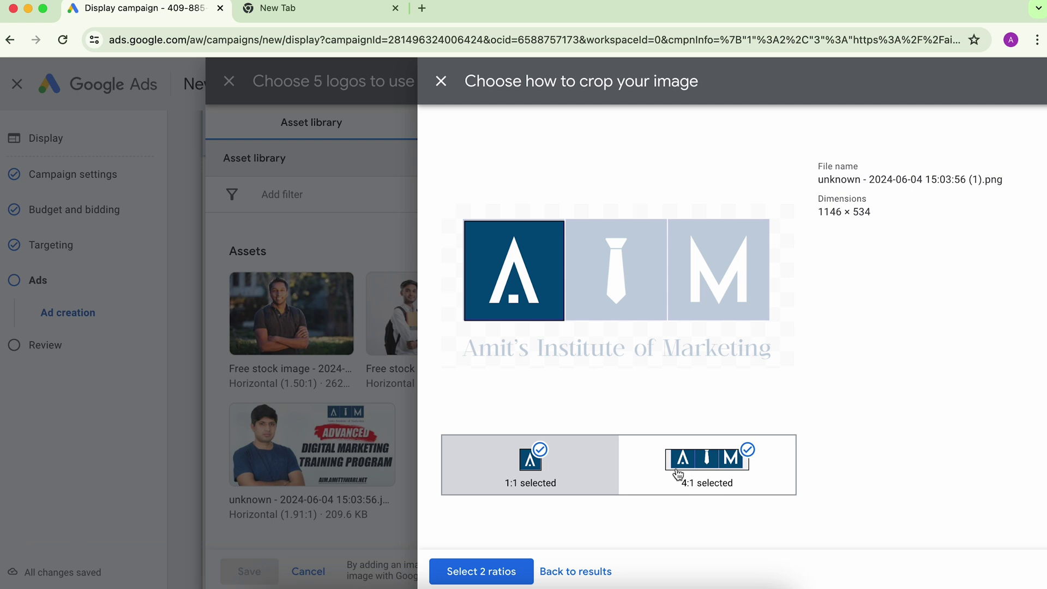
# Move the logo's 4:1 crop up over the AIM letters, accept both ratios and save the logos
pyautogui.click(715, 484)
pyautogui.moveTo(627, 328); pyautogui.dragTo(608, 266)
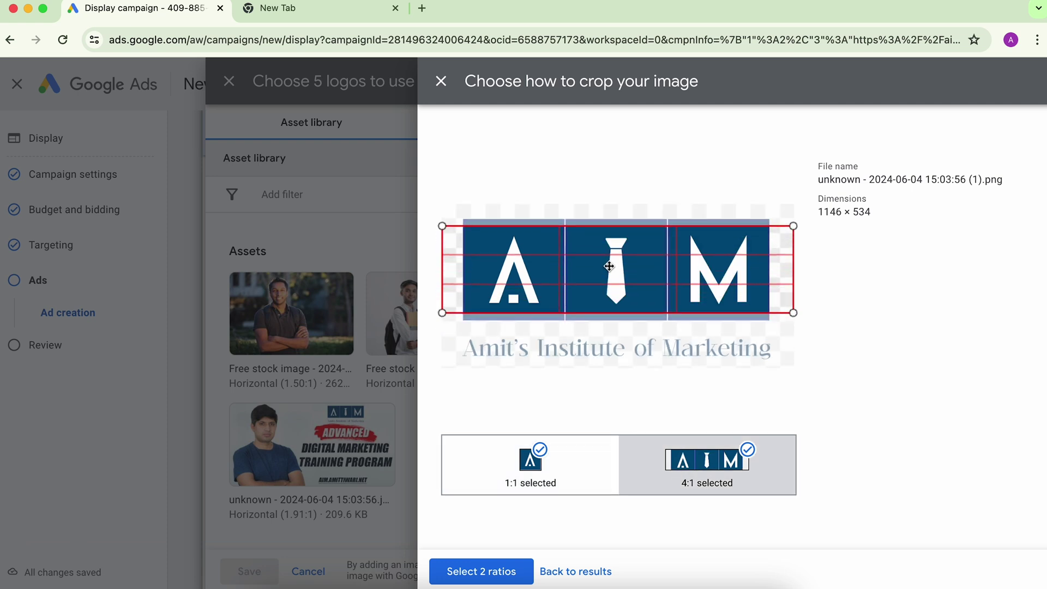
pyautogui.click(490, 571)
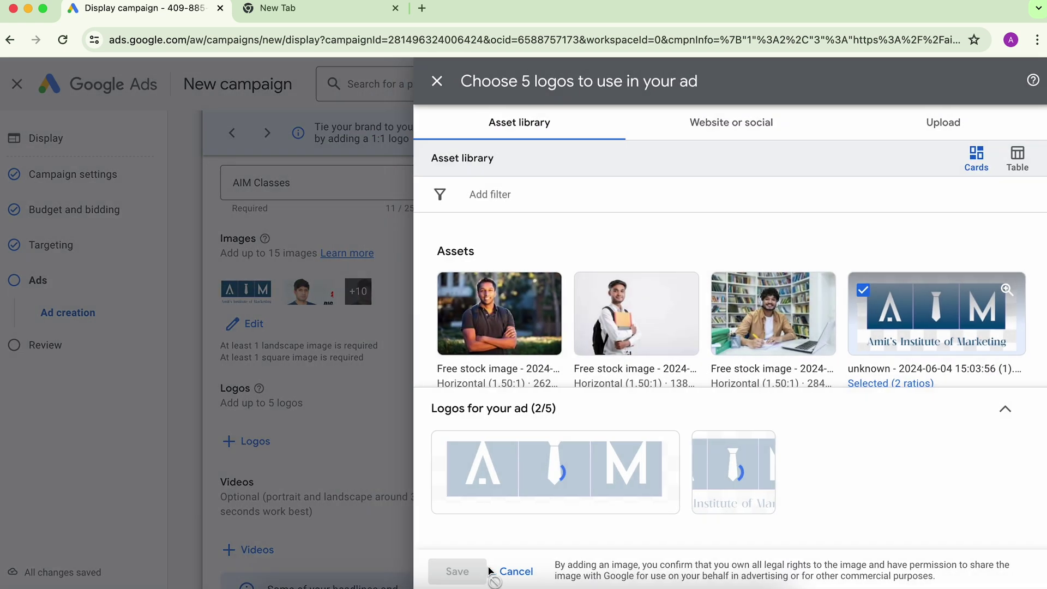
pyautogui.click(443, 580)
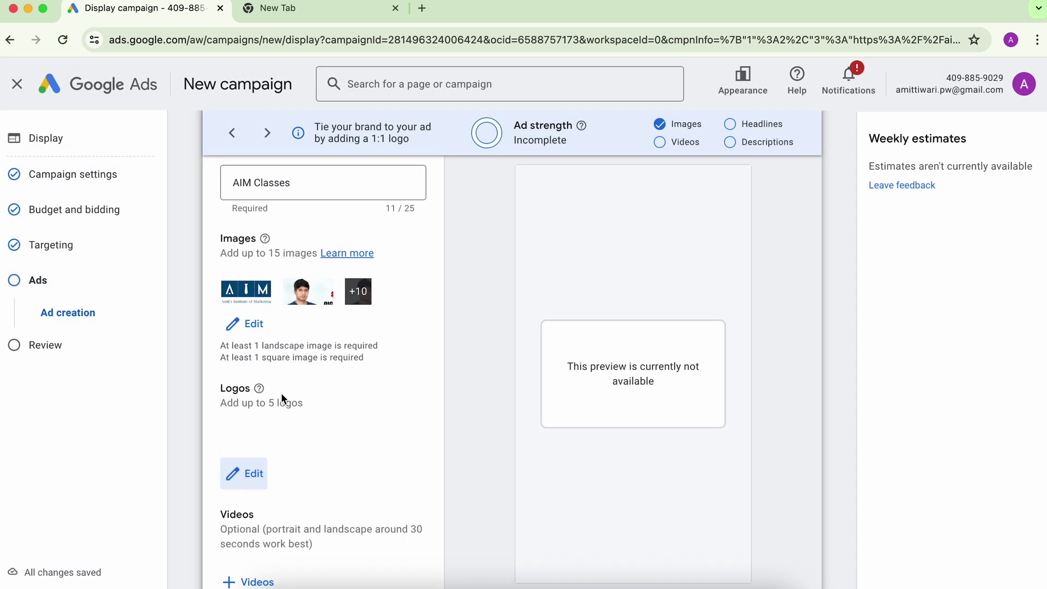
# Search YouTube for "seo last month", add the SEO Last Month May 2024 video to the ad and save it
pyautogui.scroll(-3, 328, 414)
pyautogui.scroll(-2, 339, 400)
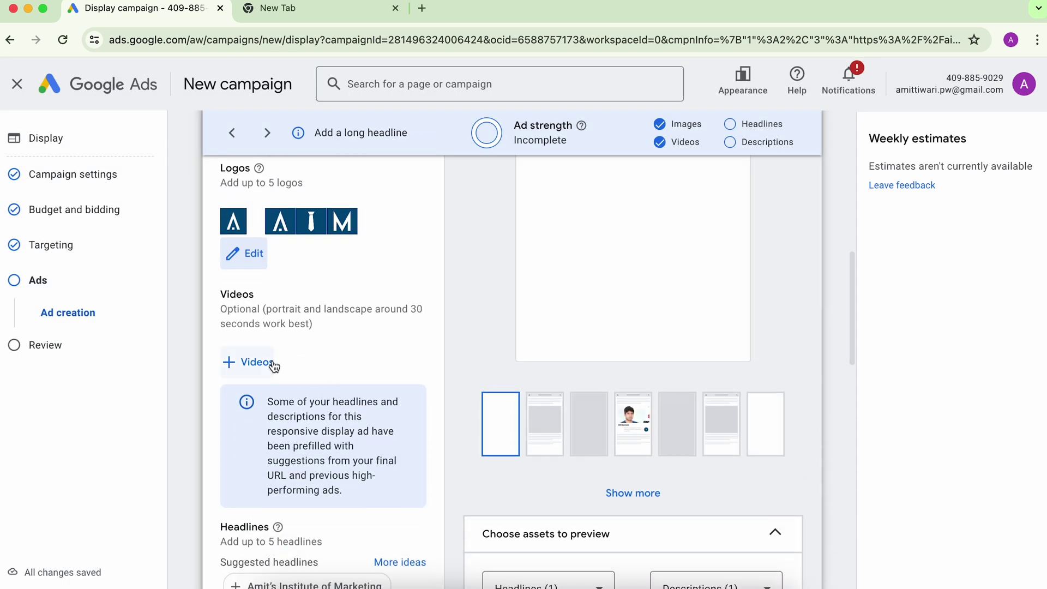
pyautogui.click(262, 362)
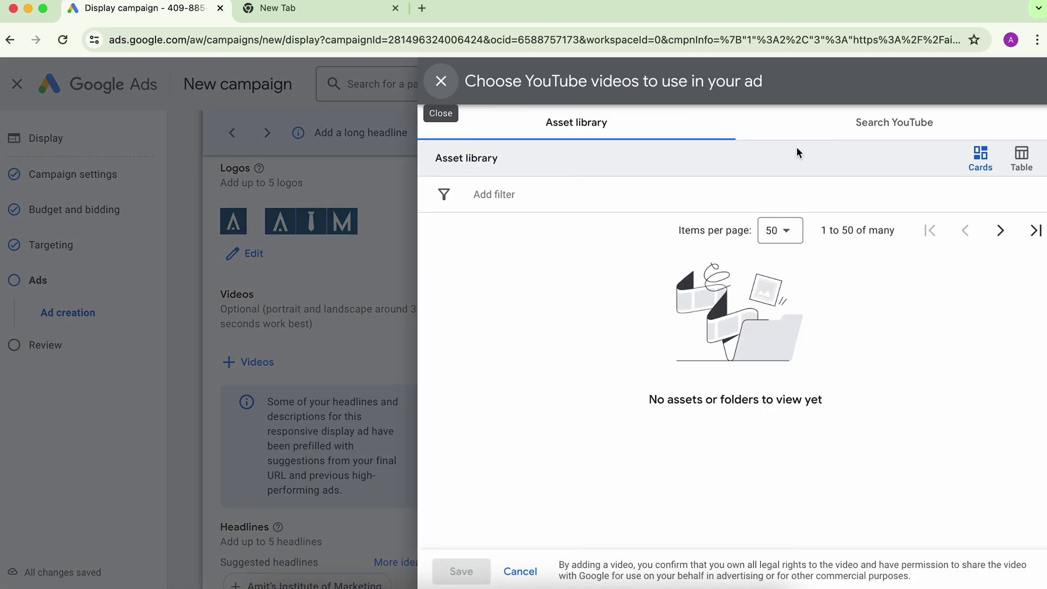
pyautogui.click(860, 128)
pyautogui.click(599, 185)
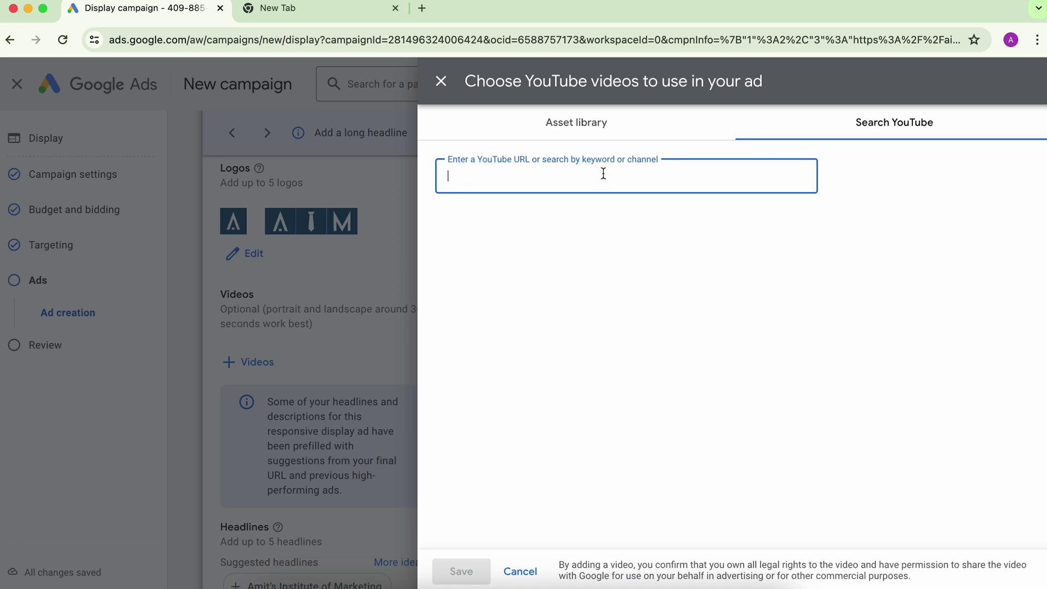
pyautogui.write('seo last ')
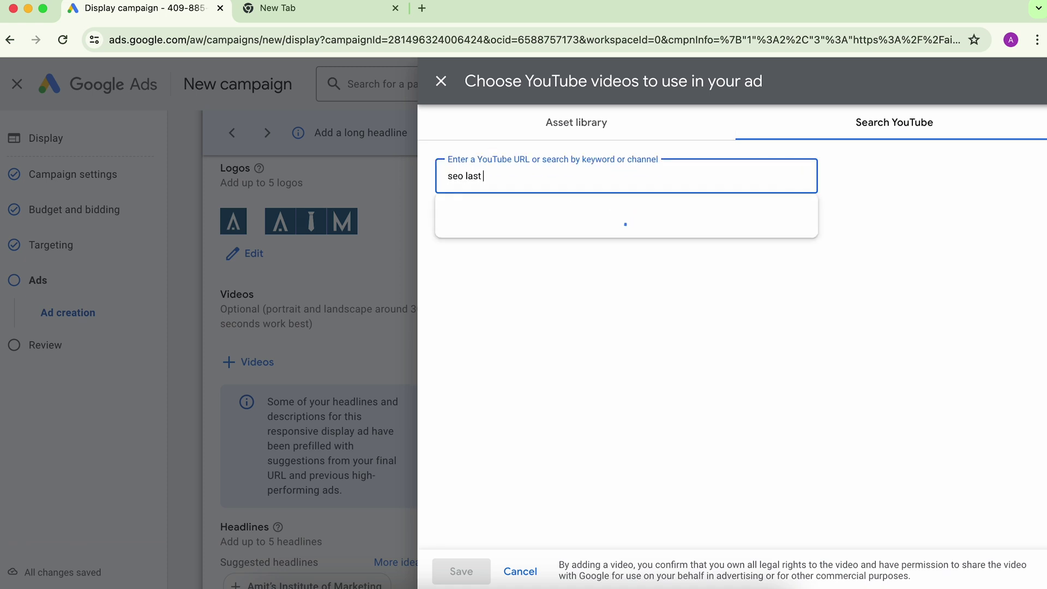
pyautogui.write('month')
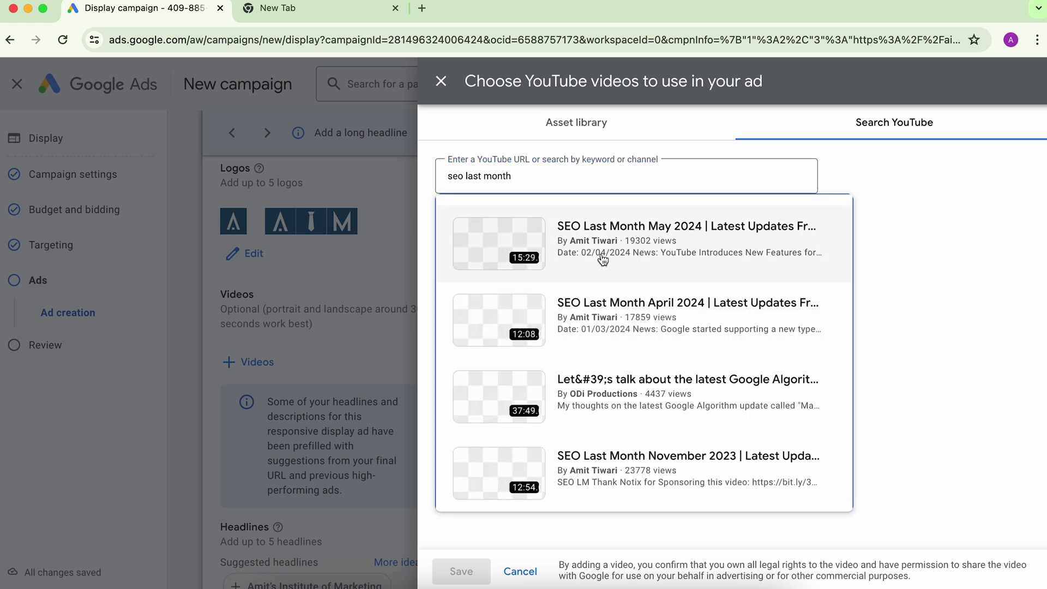
pyautogui.click(602, 254)
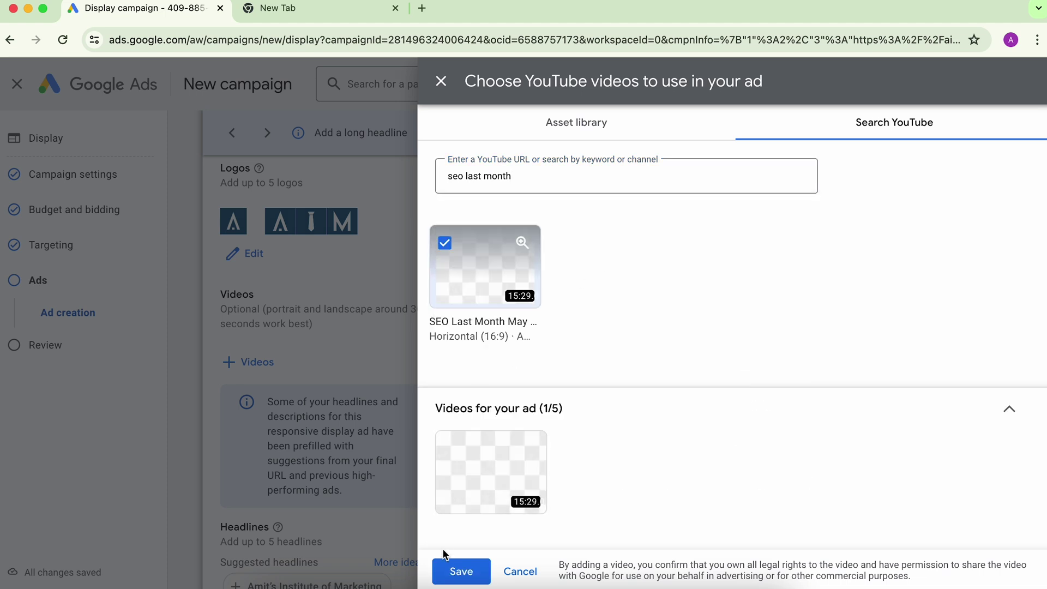
pyautogui.click(455, 572)
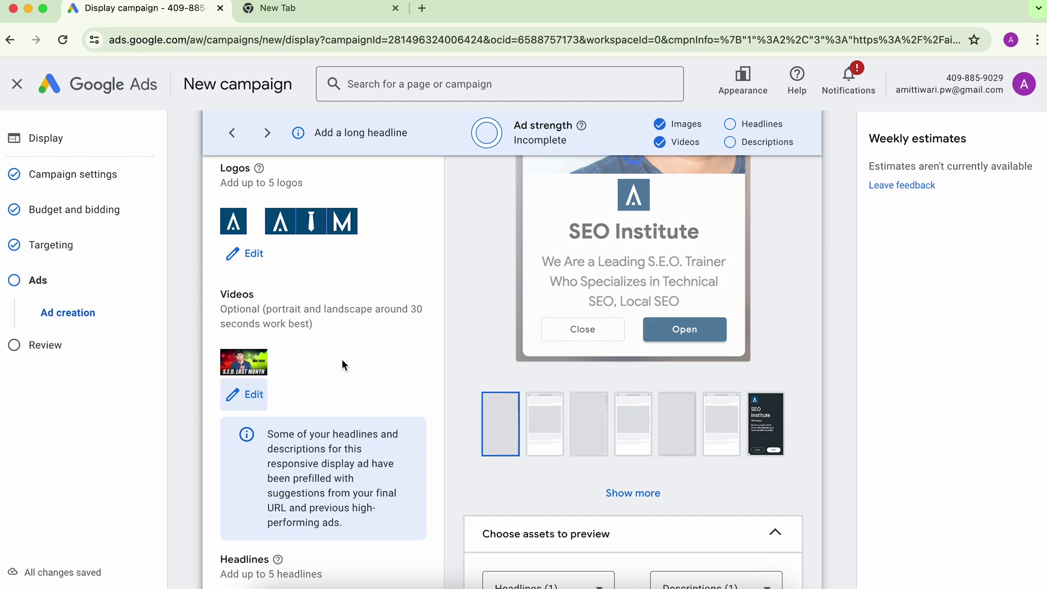
# Replace the SEO Institute headline with the suggested "Amit's Institute of Marketing" and add the suggestion "AIM Is the Best in Marketing" as second headline
pyautogui.scroll(-5, 327, 381)
pyautogui.scroll(-2, 305, 393)
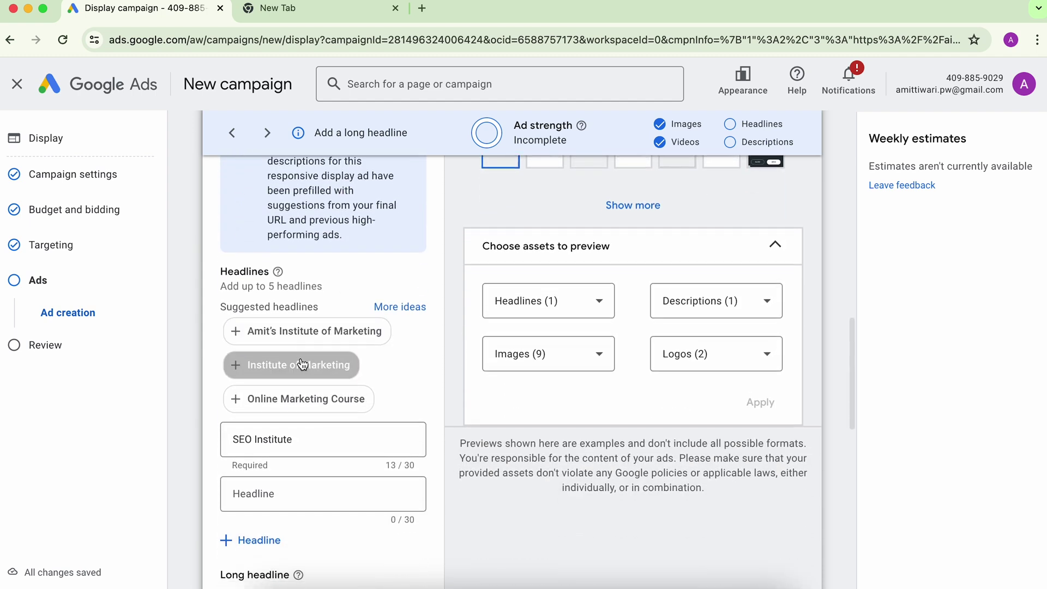
pyautogui.scroll(-3, 249, 395)
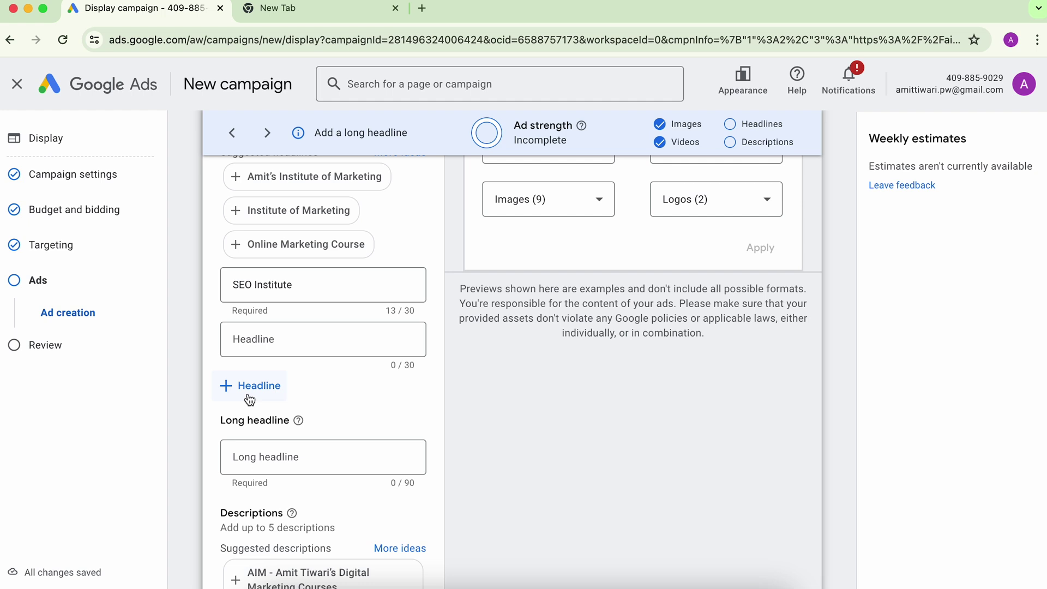
pyautogui.click(259, 286)
pyautogui.moveTo(301, 284); pyautogui.dragTo(209, 290)
pyautogui.press('BackSpace')
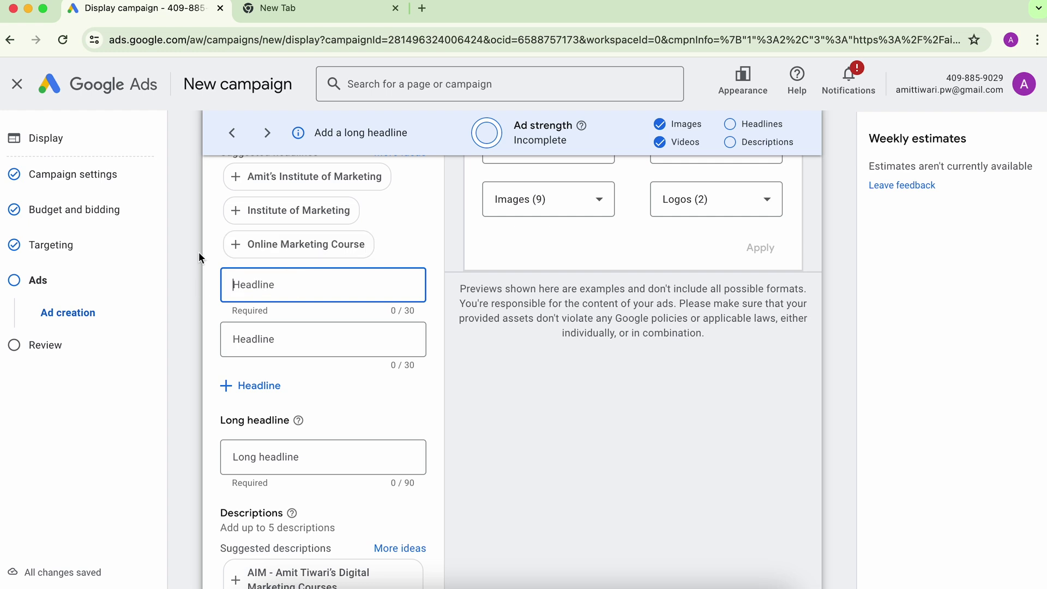
pyautogui.click(236, 177)
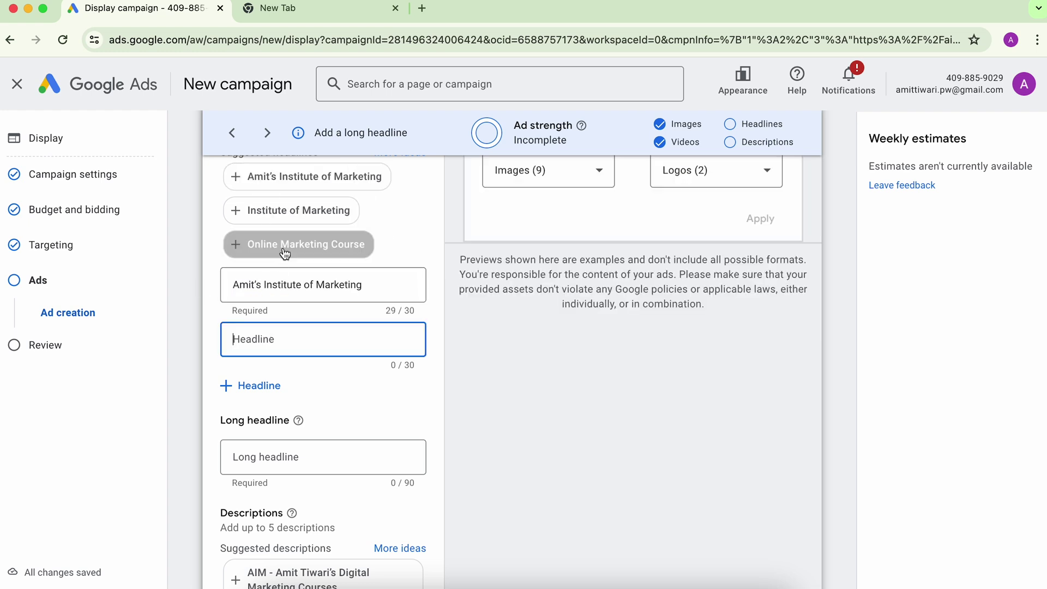
pyautogui.click(267, 340)
pyautogui.click(309, 241)
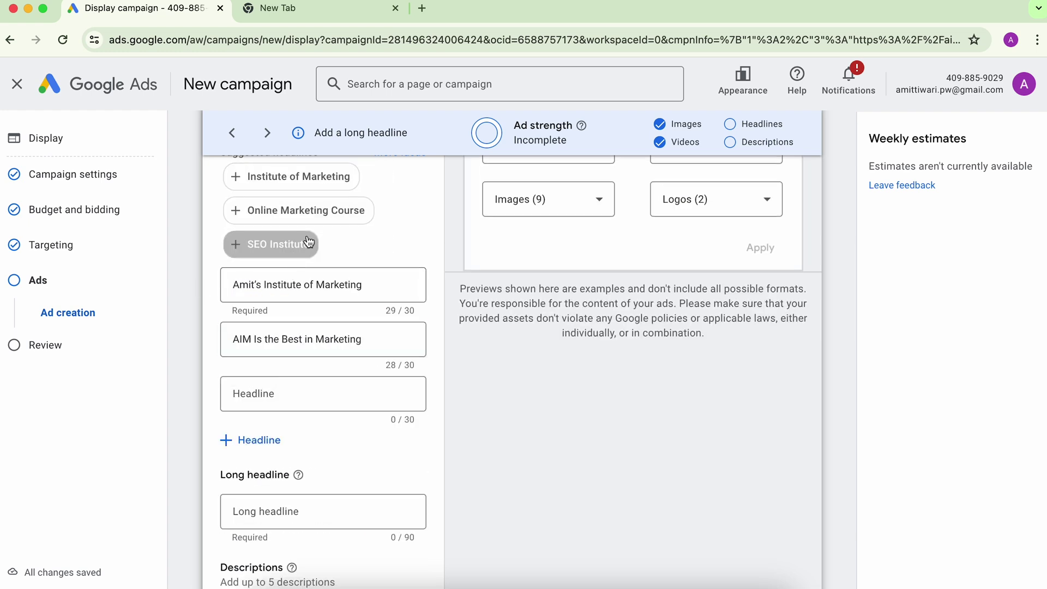
# Add the suggested description about AIM's digital marketing courses to the ad's descriptions
pyautogui.scroll(-4, 197, 338)
pyautogui.click(249, 324)
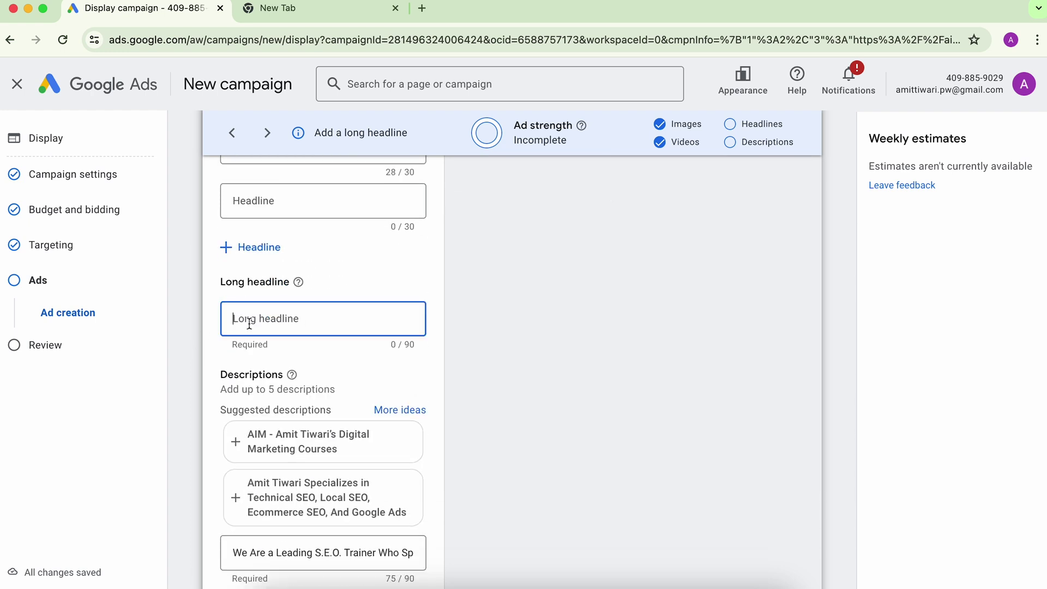
pyautogui.click(240, 443)
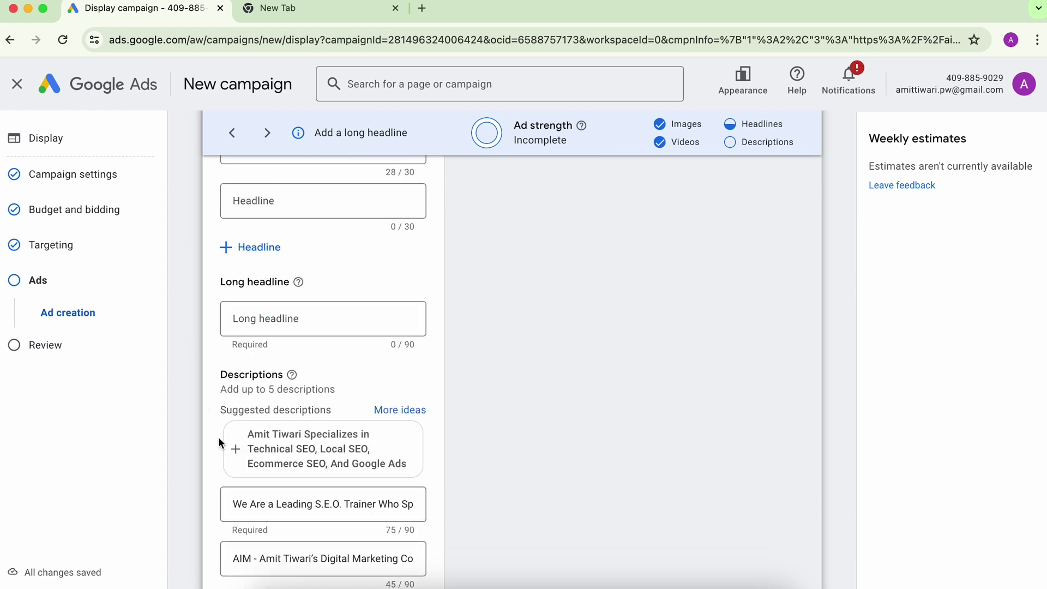
# Enter "This is the best digital marketing course in the market, period!" as the long headline
pyautogui.click(256, 318)
pyautogui.write('Th')
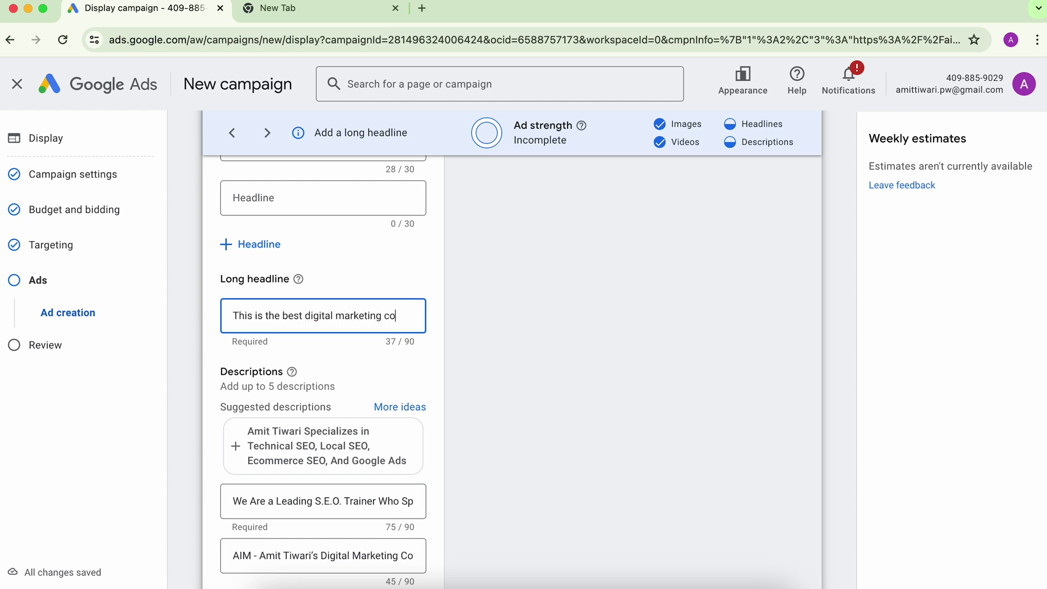
pyautogui.write('urse')
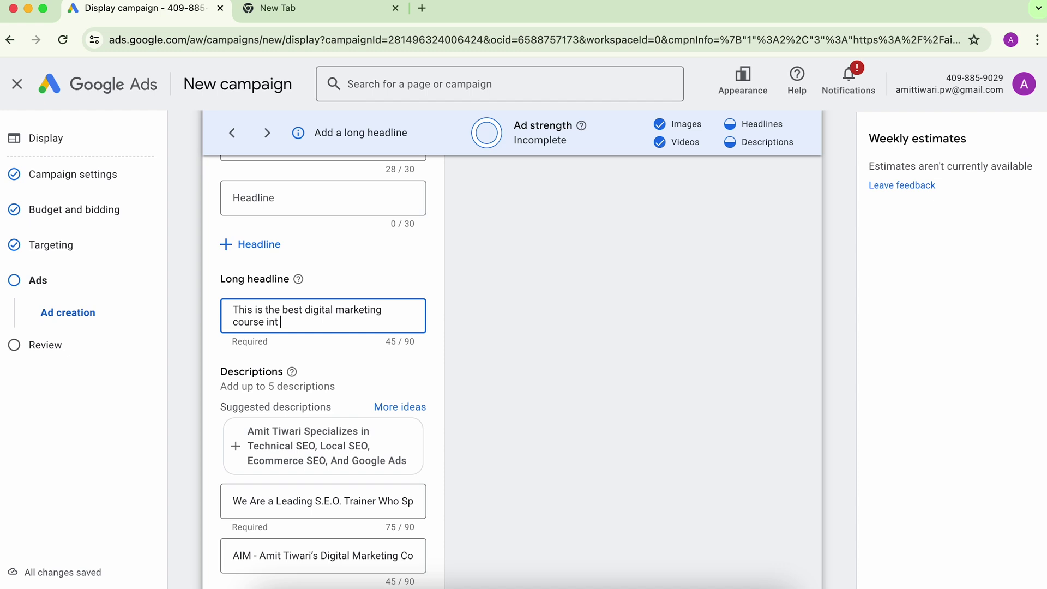
pyautogui.write(' in the mas')
pyautogui.press('BackSpace')
pyautogui.write('rket, period!')
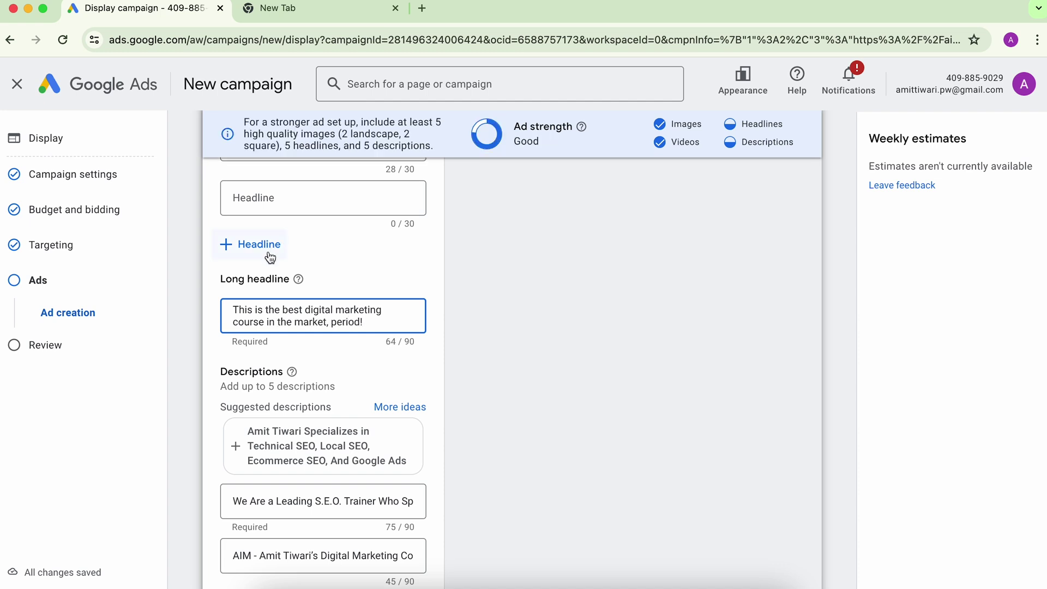
# Examine the ad preview for websites and apps in its first and second example layouts
pyautogui.scroll(-6, 270, 256)
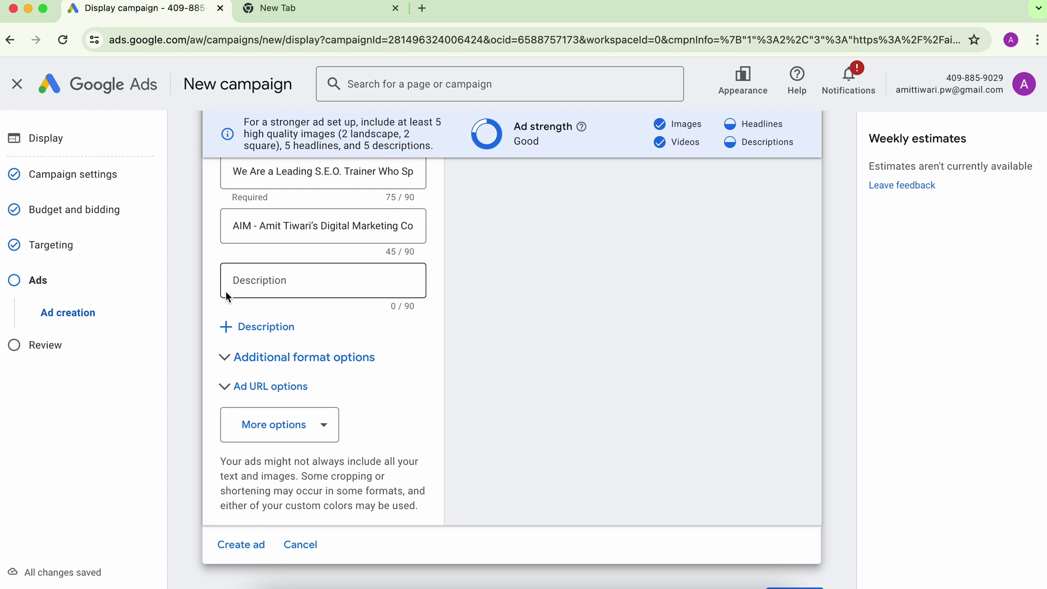
pyautogui.scroll(15, 473, 312)
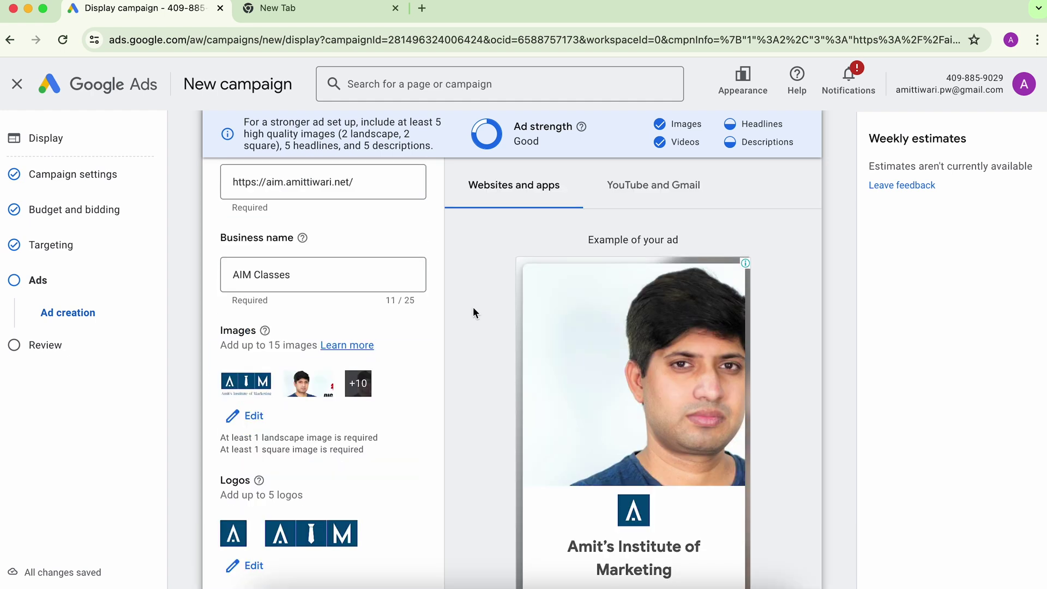
pyautogui.scroll(-2, 474, 313)
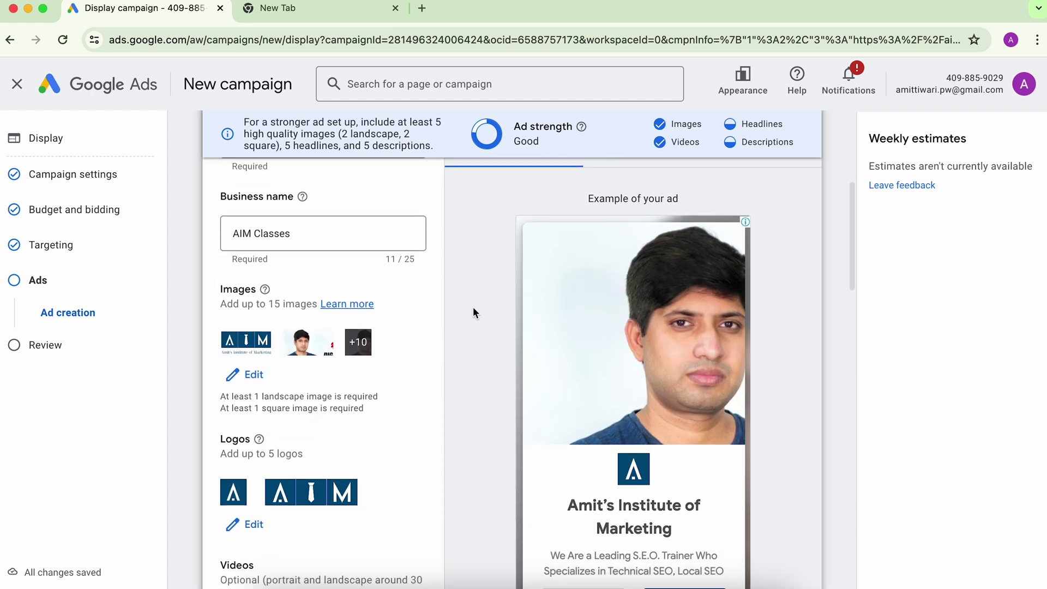
pyautogui.scroll(-2, 473, 312)
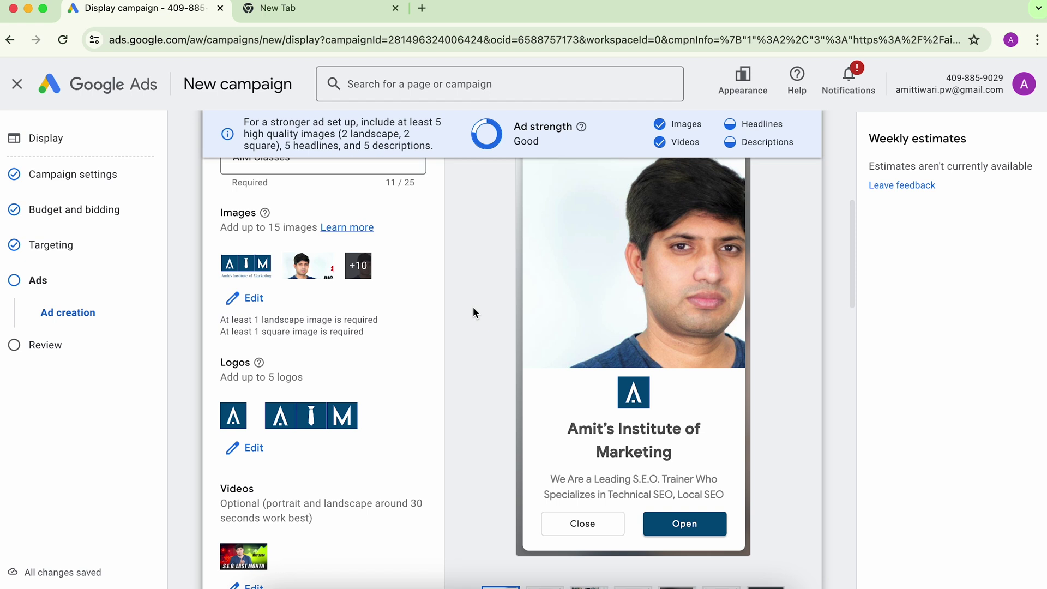
pyautogui.scroll(6, 473, 312)
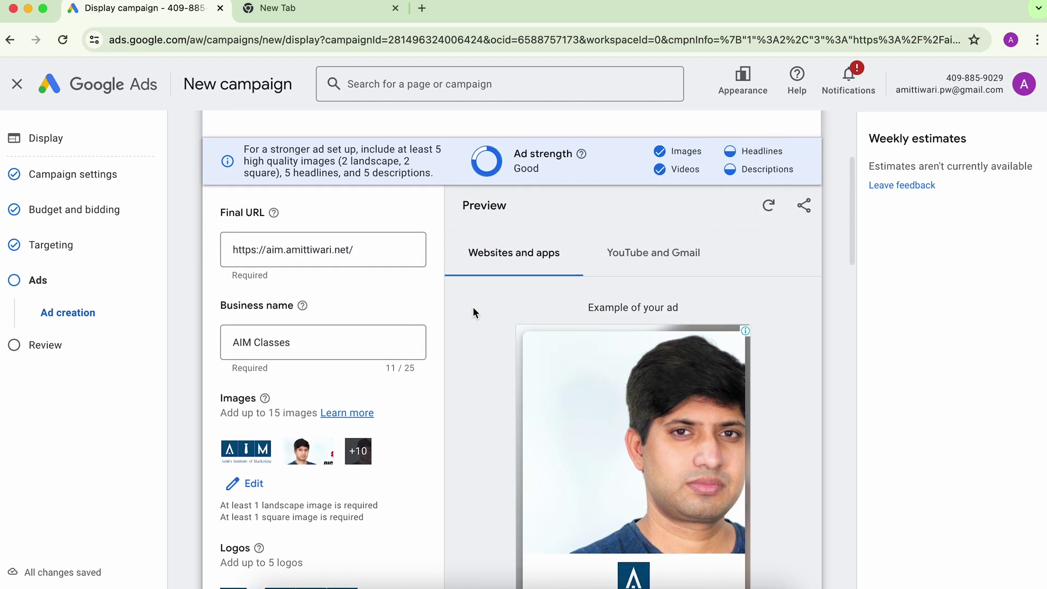
pyautogui.scroll(-8, 473, 307)
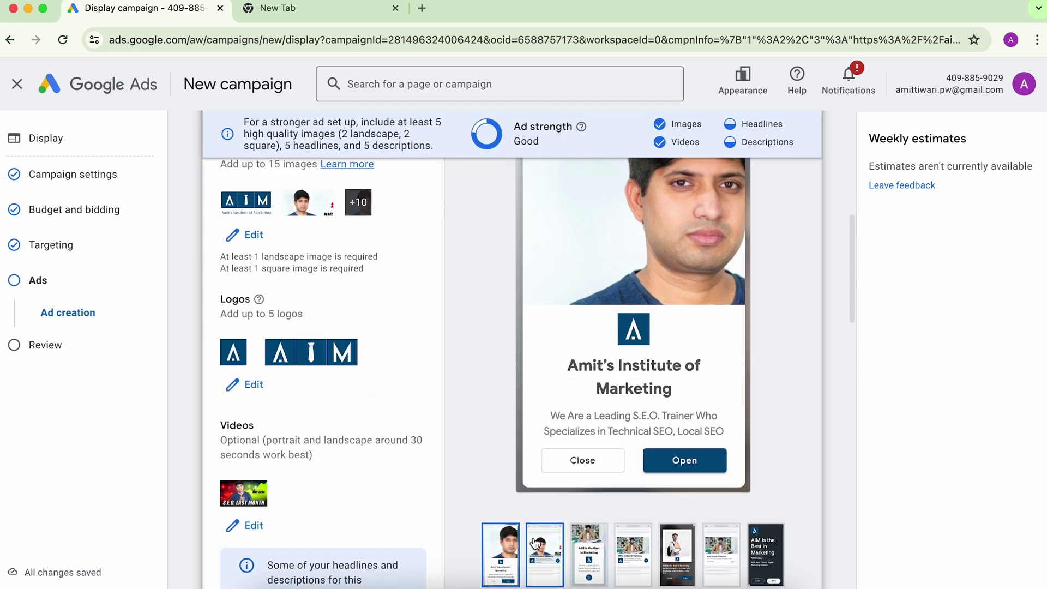
pyautogui.click(532, 539)
pyautogui.scroll(2, 447, 335)
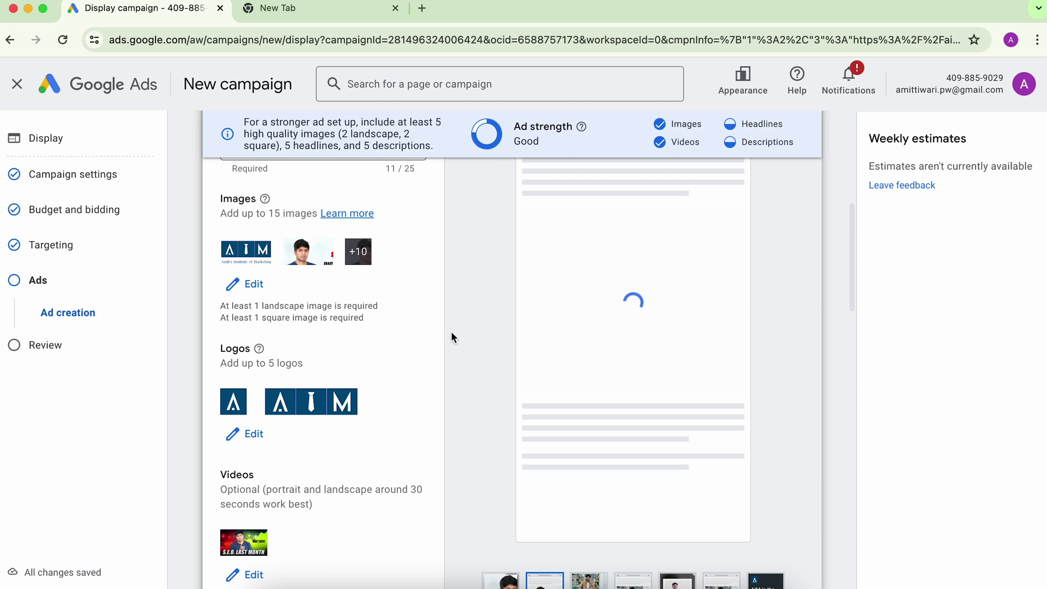
pyautogui.scroll(-1, 447, 335)
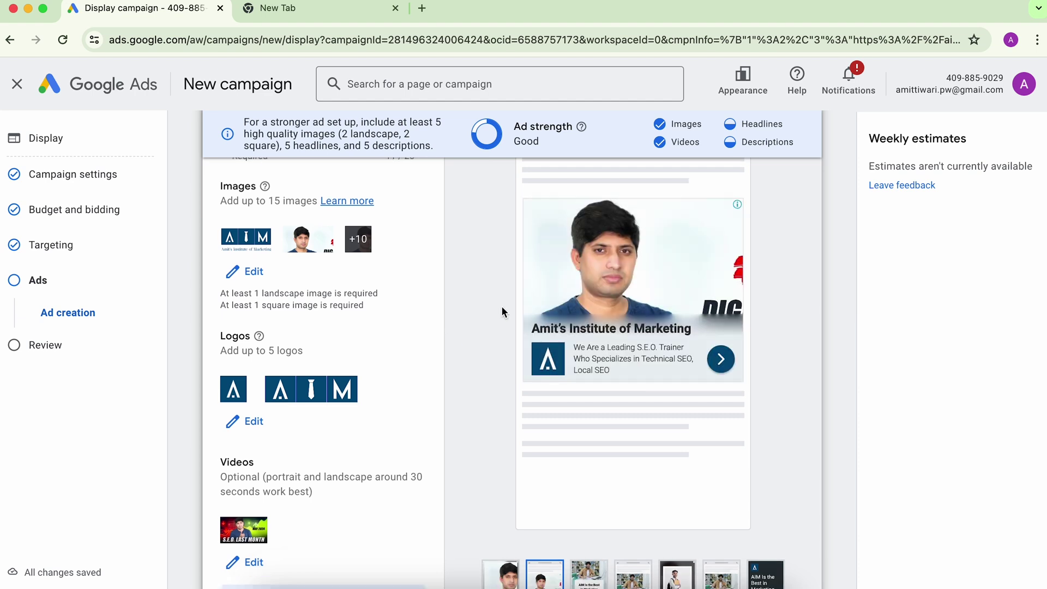
# Preview the third and fourth website and app layouts of the ad
pyautogui.click(585, 577)
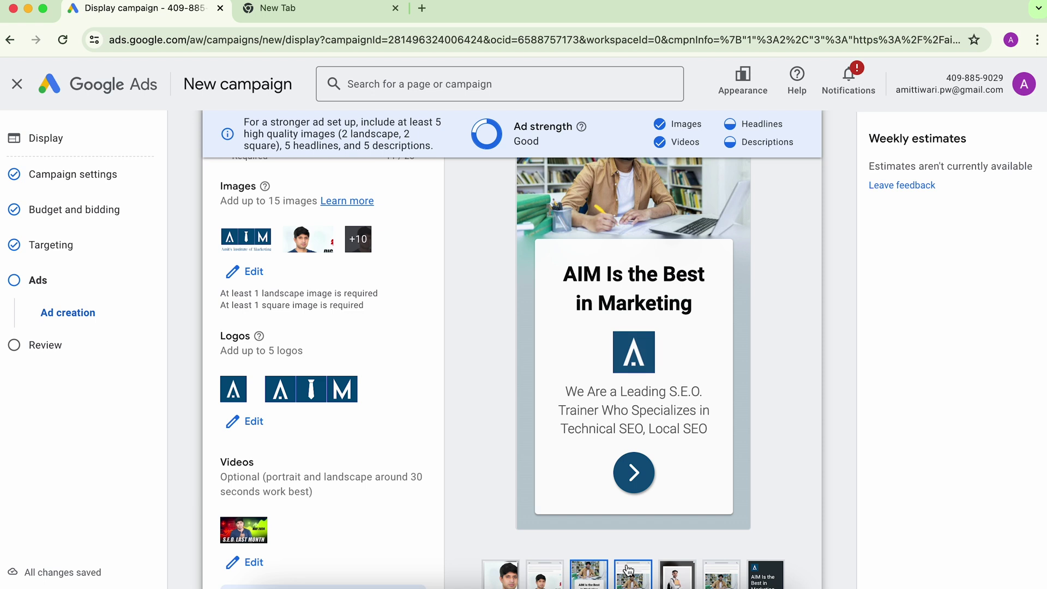
pyautogui.scroll(2, 598, 435)
pyautogui.scroll(-3, 598, 435)
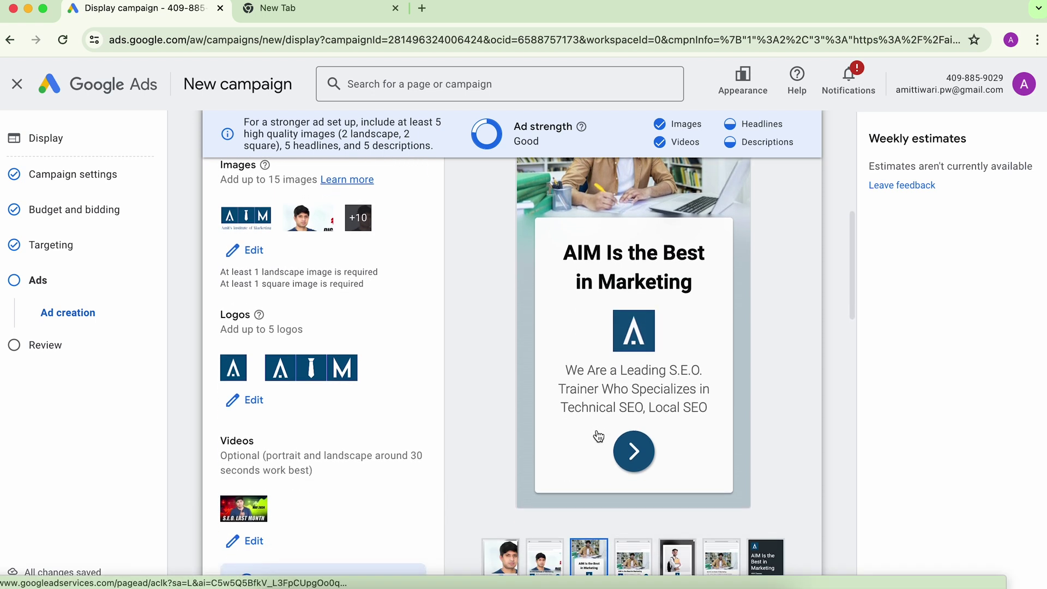
pyautogui.scroll(-2, 599, 435)
pyautogui.click(632, 525)
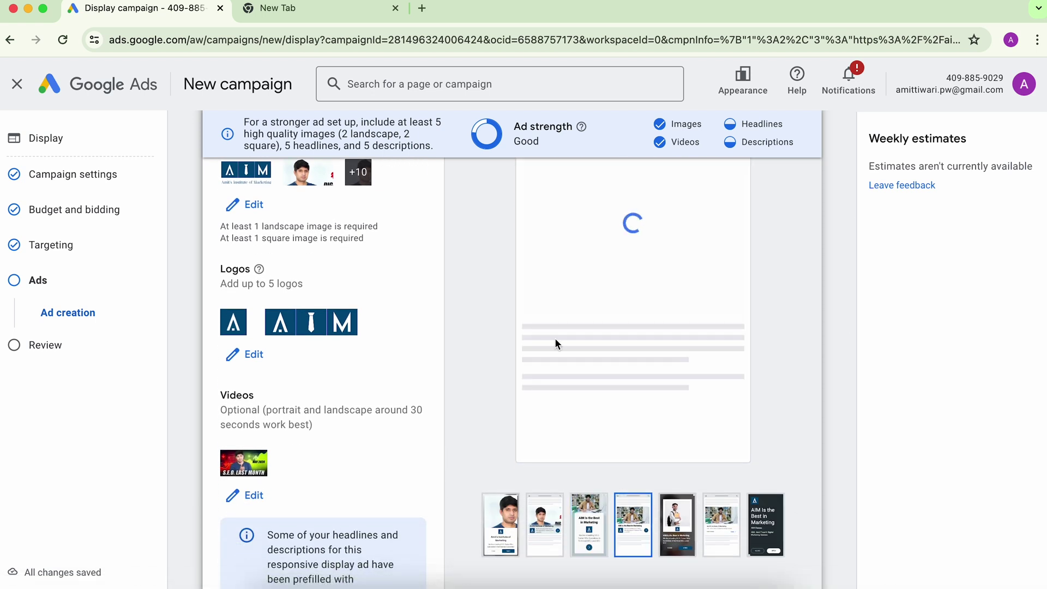
pyautogui.scroll(3, 516, 314)
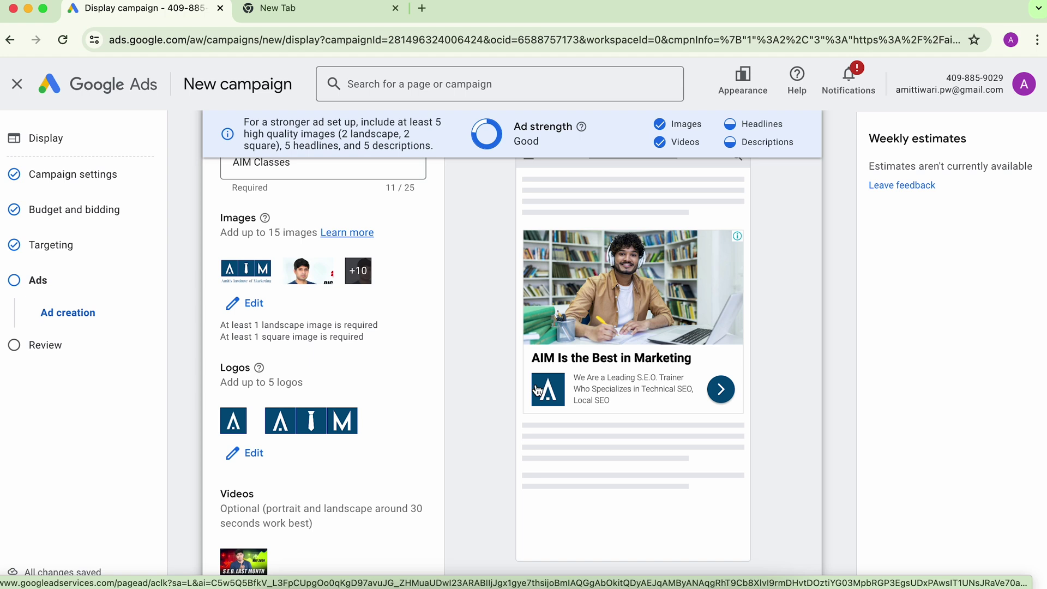
# Preview the fifth website and app layout, with the backpack student image on a dark background
pyautogui.scroll(-4, 482, 363)
pyautogui.click(678, 406)
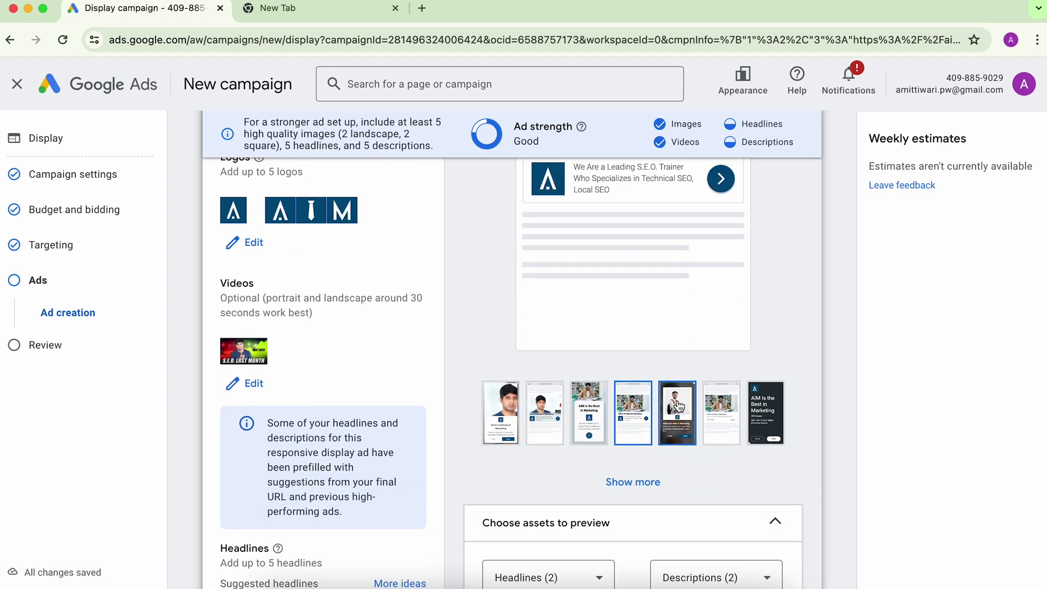
pyautogui.scroll(3, 507, 282)
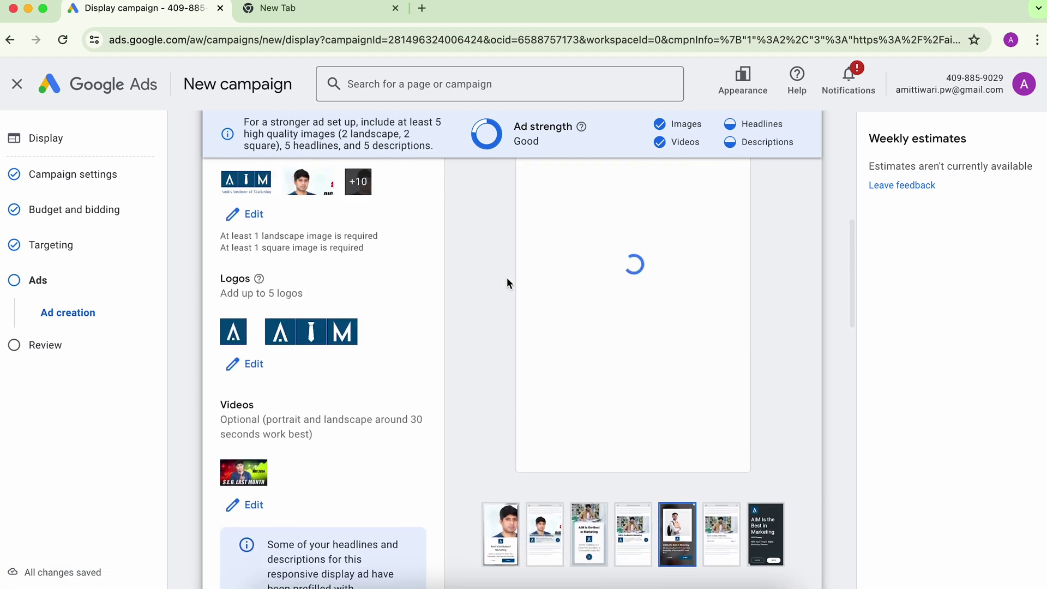
pyautogui.scroll(3, 506, 282)
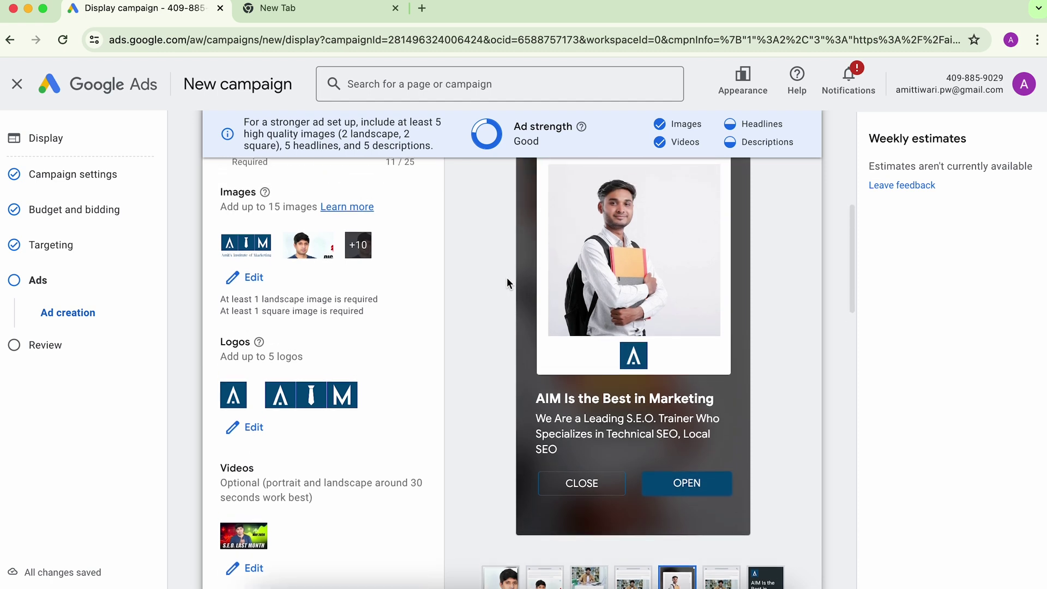
pyautogui.scroll(1, 506, 283)
pyautogui.scroll(2, 507, 283)
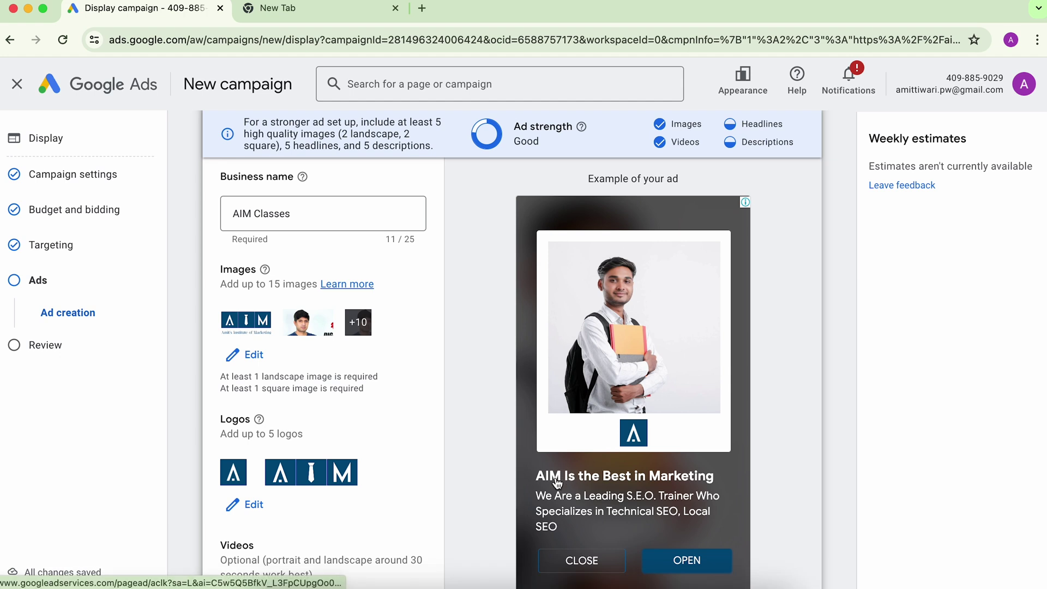
pyautogui.scroll(-2, 559, 485)
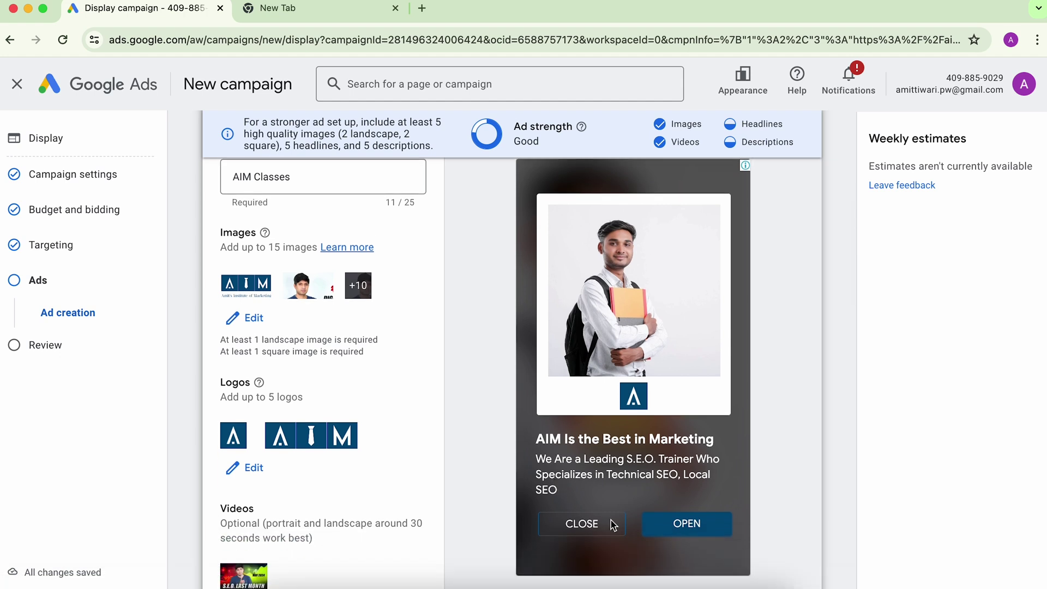
pyautogui.scroll(-5, 509, 450)
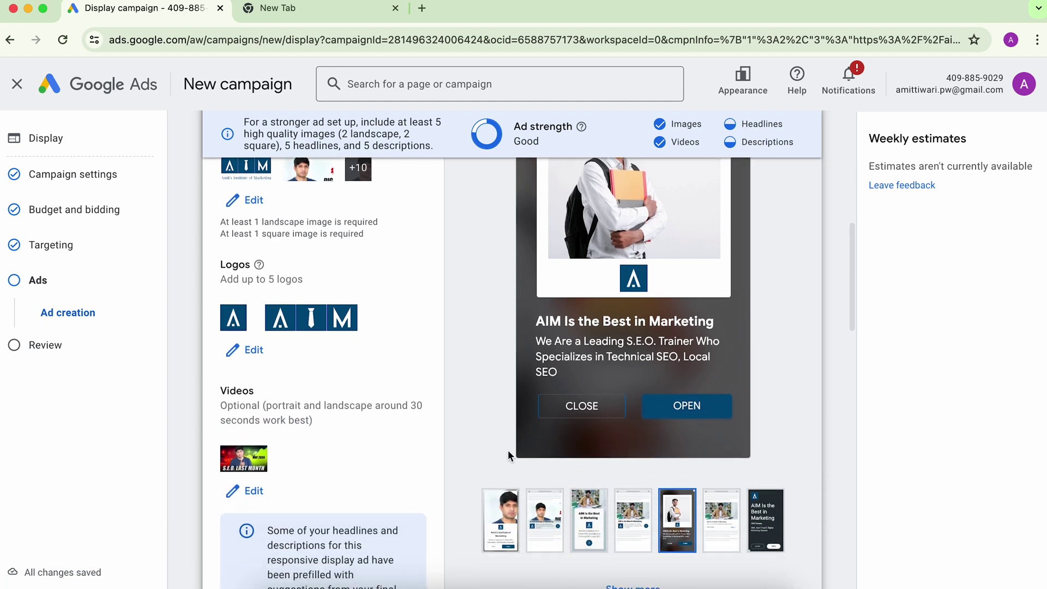
# Preview the last website and app layout, the dark text version with the logo
pyautogui.click(759, 436)
pyautogui.scroll(4, 499, 283)
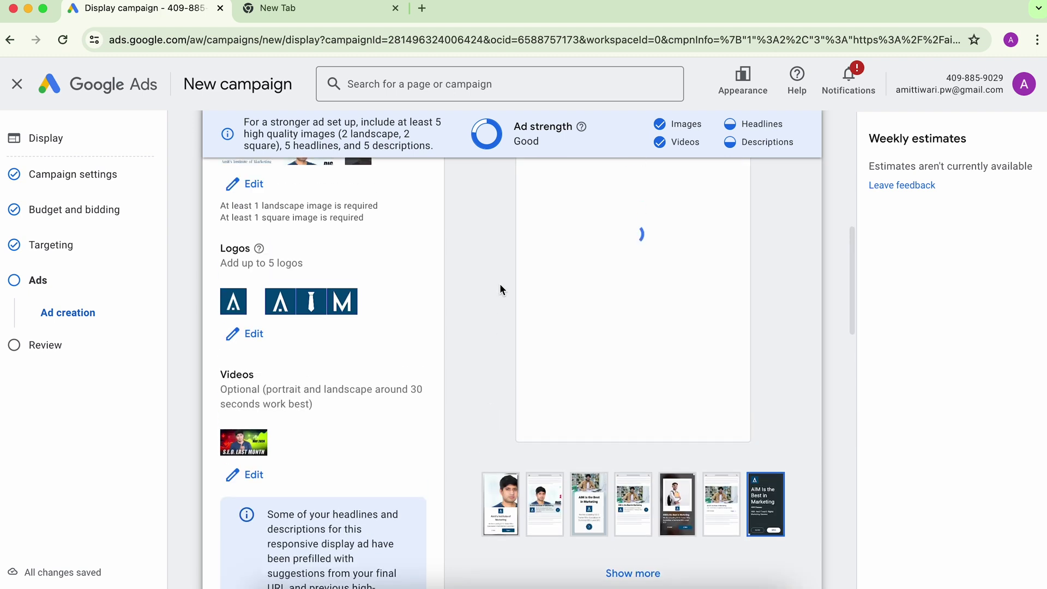
pyautogui.scroll(3, 500, 288)
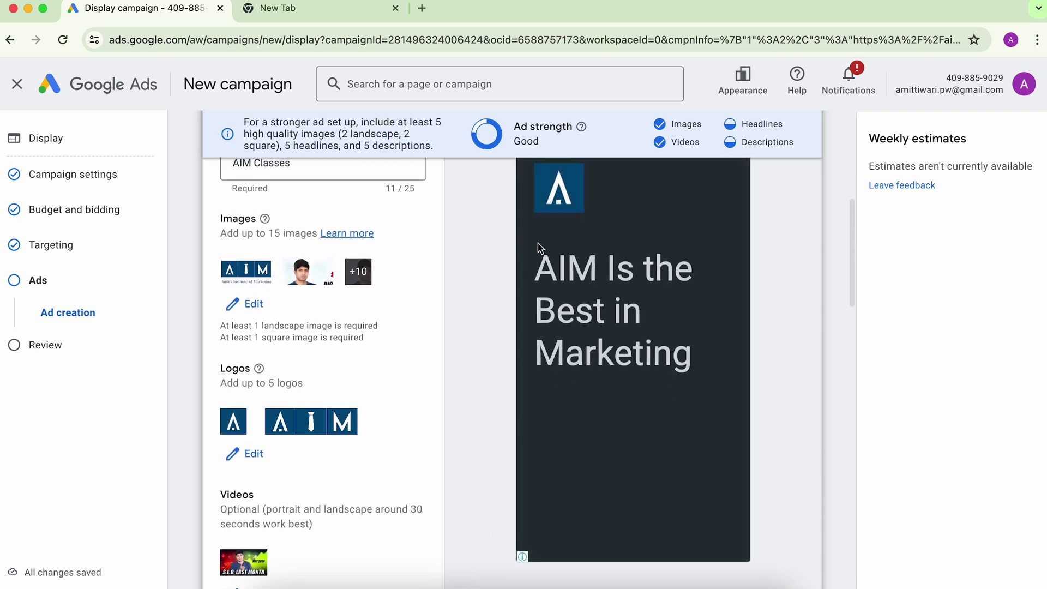
pyautogui.scroll(5, 543, 267)
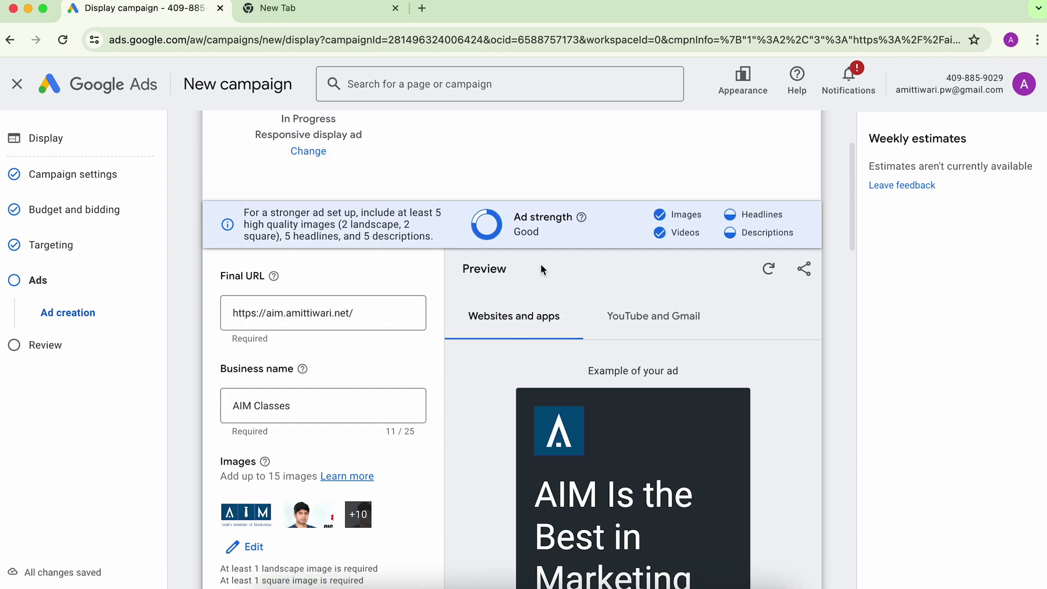
# Switch the ad preview to YouTube and Gmail and examine the YouTube home feed example
pyautogui.click(630, 322)
pyautogui.scroll(-4, 505, 377)
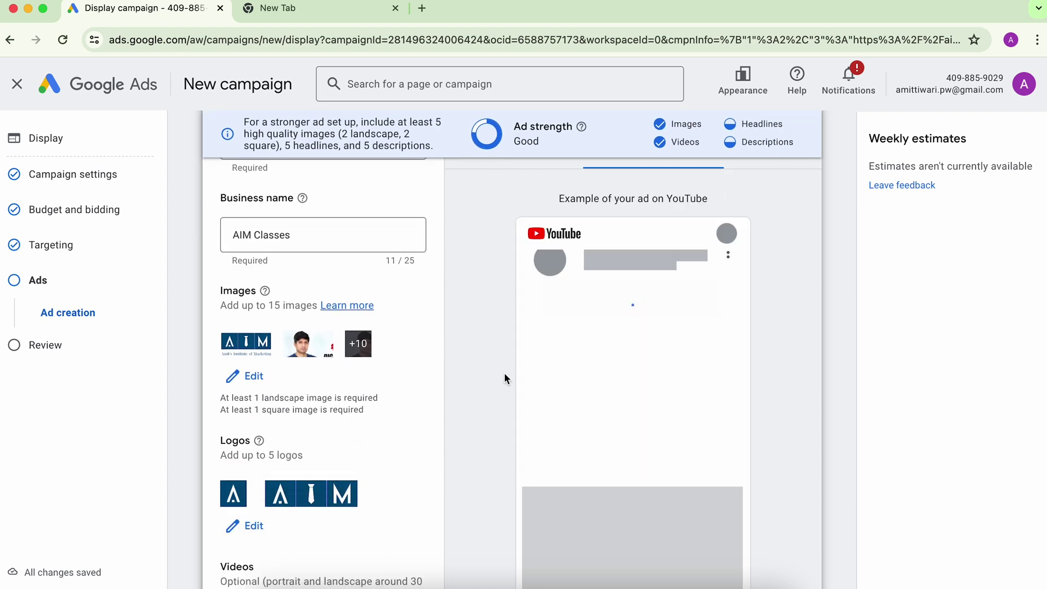
pyautogui.scroll(-2, 504, 372)
pyautogui.scroll(1, 504, 372)
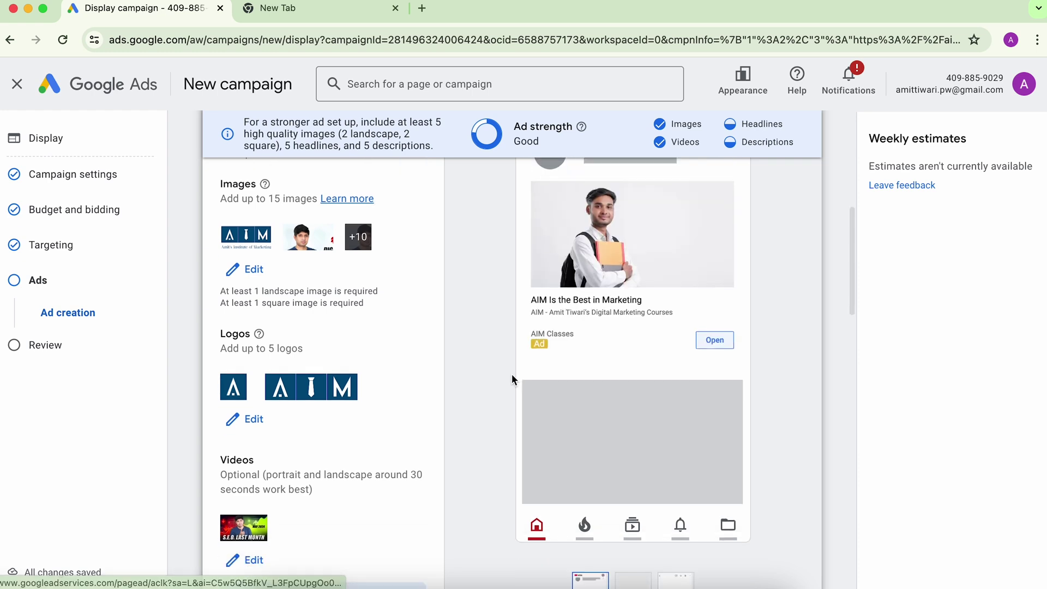
# Preview the second YouTube layout, where the ad sits below a video on its watch page
pyautogui.scroll(-5, 540, 382)
pyautogui.click(623, 416)
pyautogui.scroll(3, 493, 323)
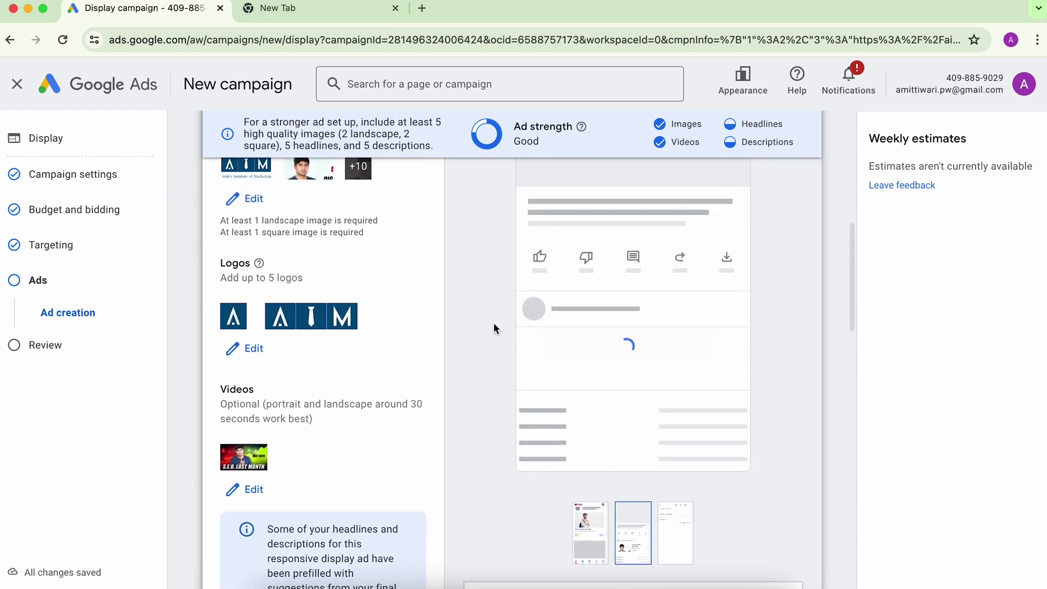
pyautogui.scroll(-5, 496, 349)
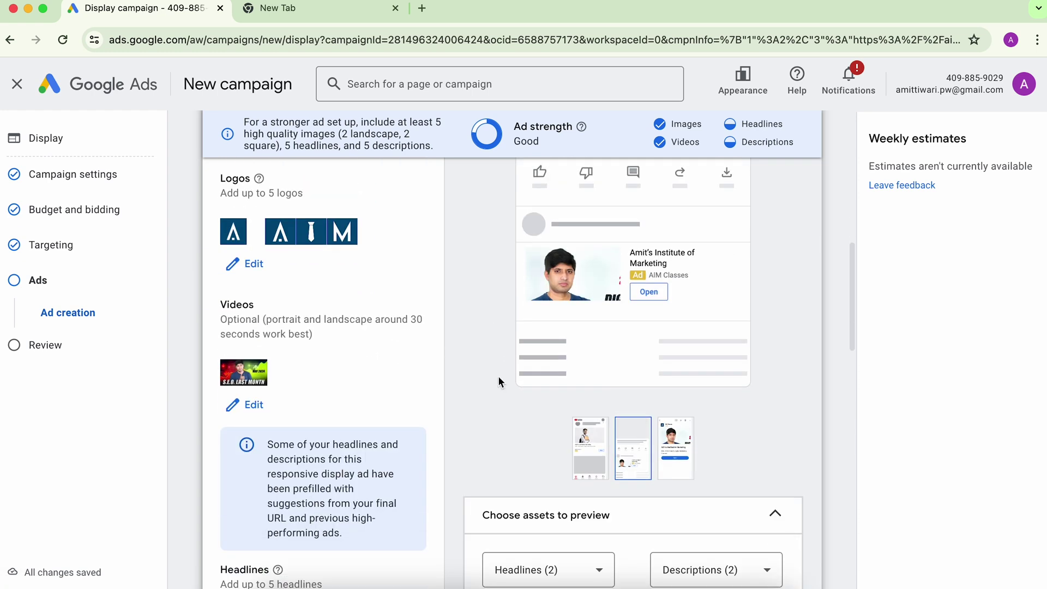
# Preview the third YouTube and Gmail layout, the opened Gmail ad
pyautogui.click(670, 377)
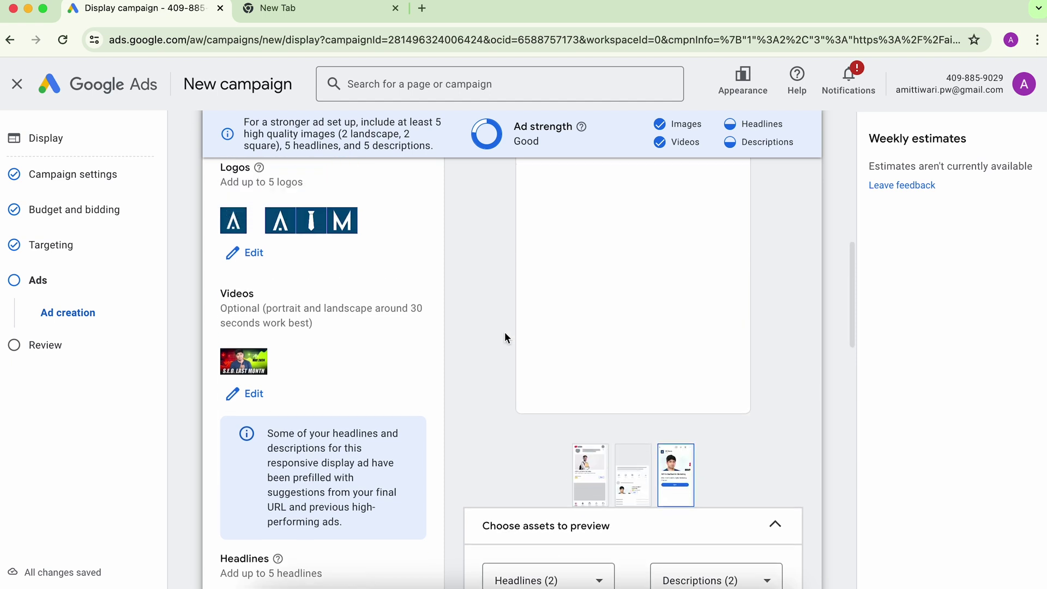
# Limit the previewed images to three, excluding the AIM logo image and the dark-haired man's portraits, and apply the selection
pyautogui.scroll(-4, 505, 332)
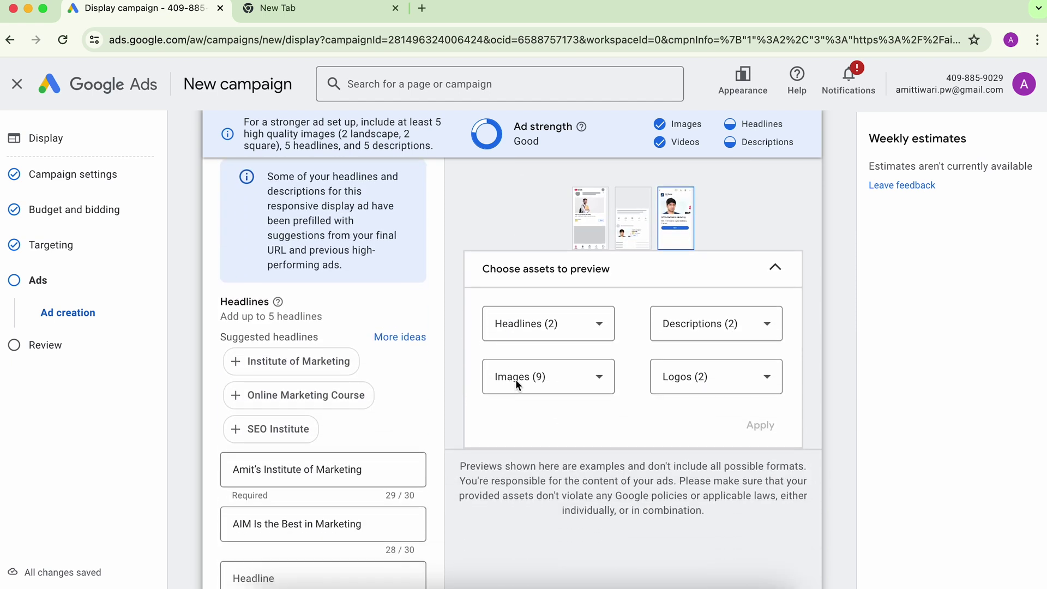
pyautogui.click(596, 380)
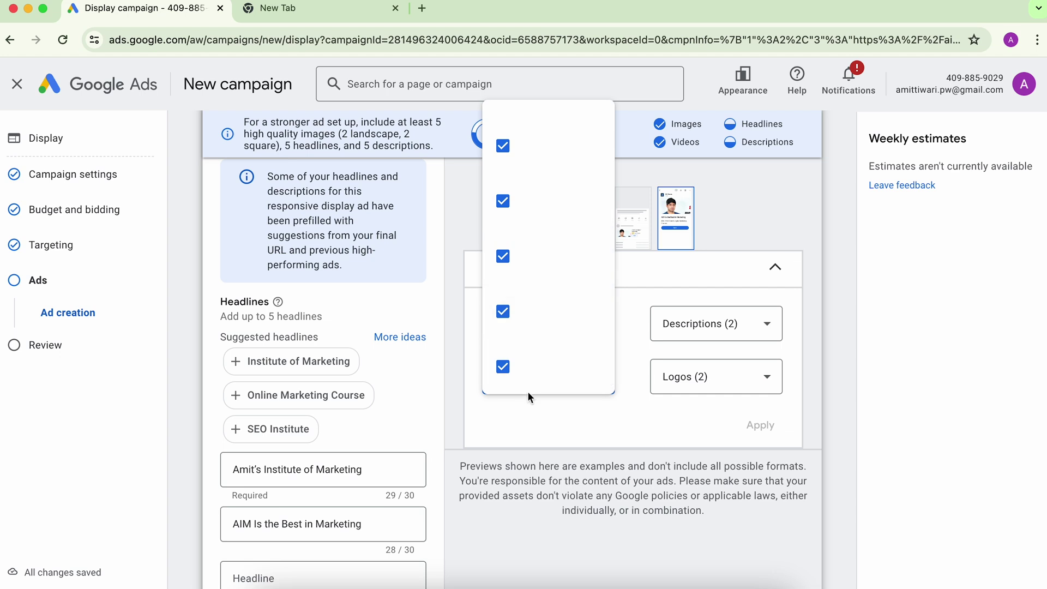
pyautogui.scroll(2, 553, 218)
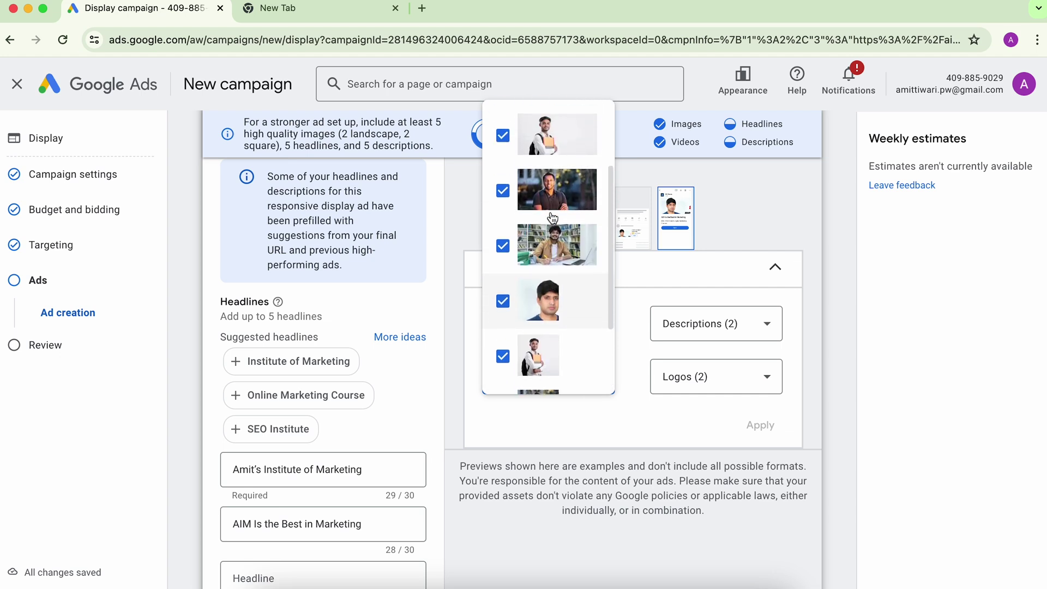
pyautogui.click(503, 257)
pyautogui.click(503, 312)
pyautogui.click(503, 367)
pyautogui.scroll(-2, 502, 371)
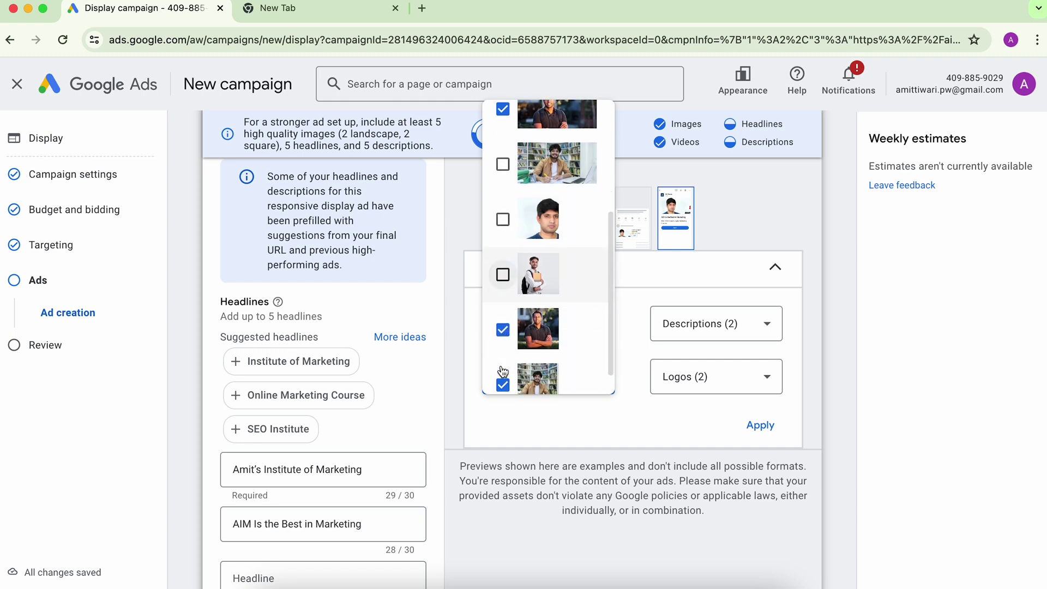
pyautogui.click(503, 298)
pyautogui.scroll(4, 534, 289)
pyautogui.click(503, 194)
pyautogui.click(503, 139)
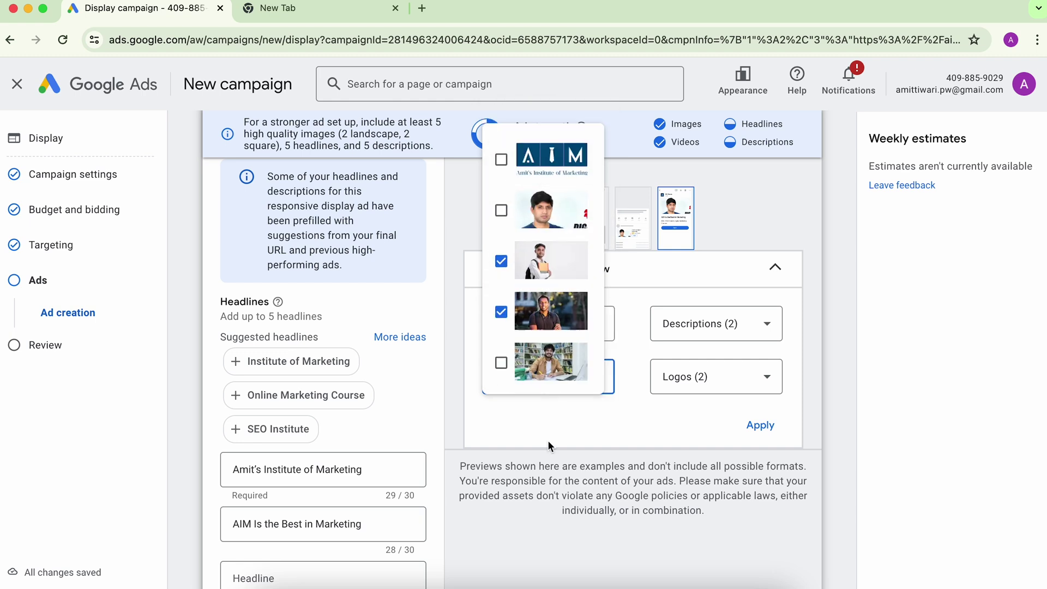
pyautogui.click(547, 441)
pyautogui.click(759, 426)
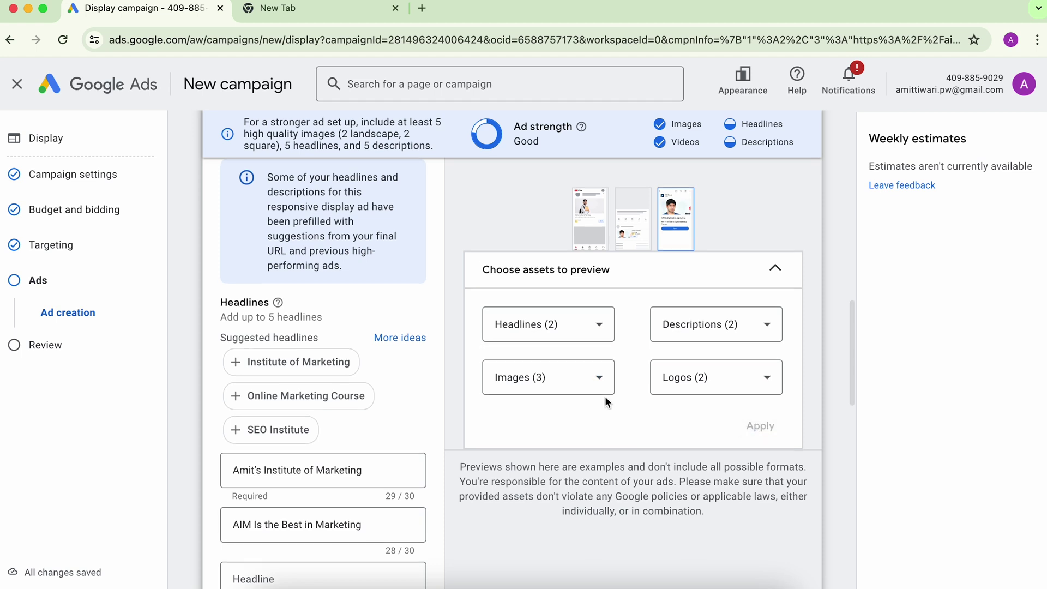
# Switch the ad preview back to websites and apps and examine the first layout with the selected images
pyautogui.scroll(10, 605, 395)
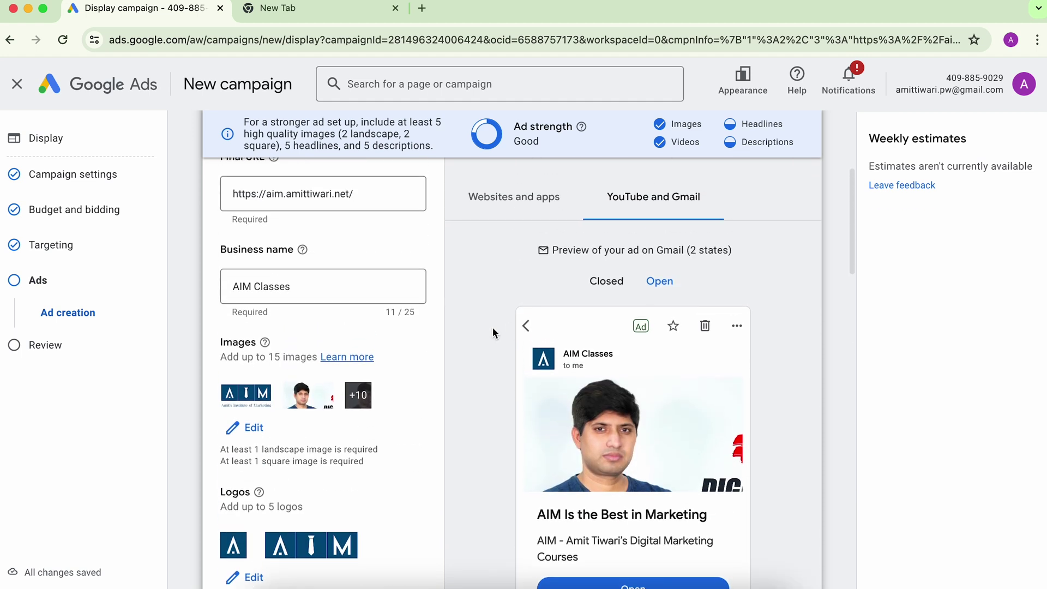
pyautogui.click(515, 188)
pyautogui.click(501, 561)
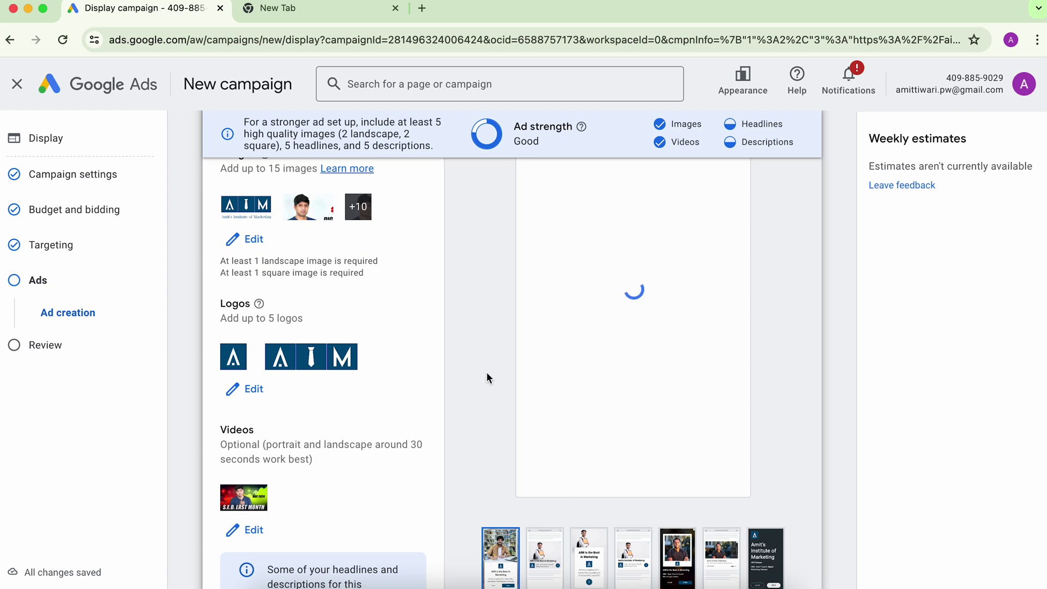
pyautogui.scroll(3, 486, 372)
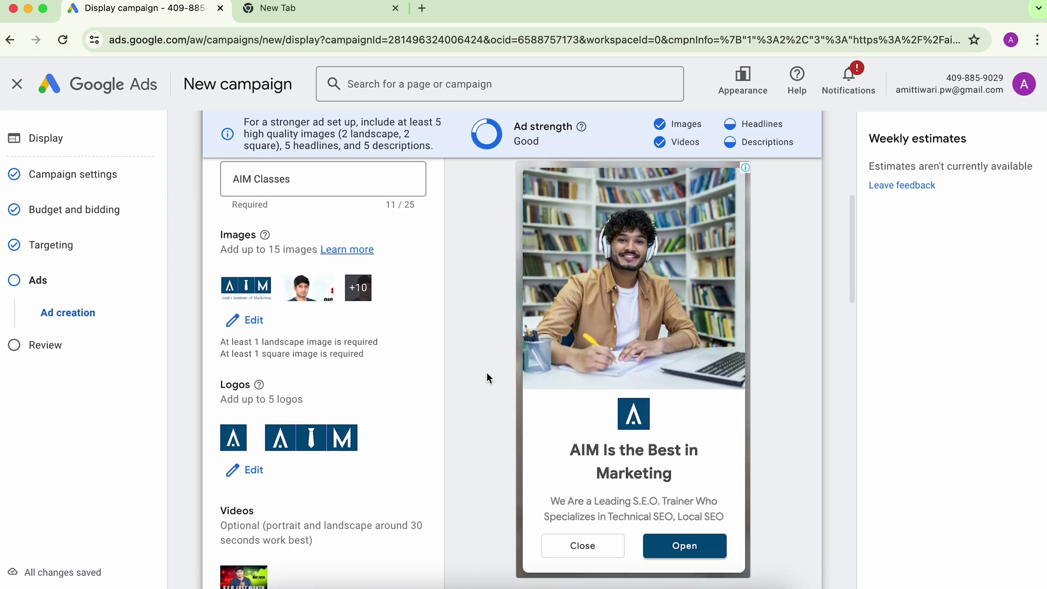
pyautogui.scroll(-2, 486, 372)
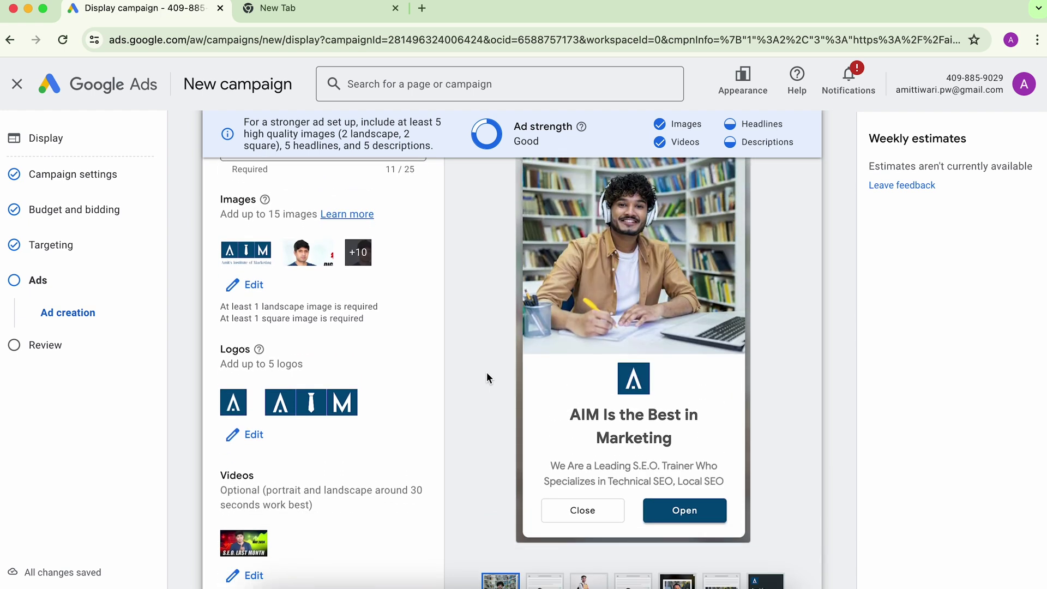
# Finish the responsive display ad by creating it with the entered assets
pyautogui.scroll(-15, 487, 372)
pyautogui.scroll(-10, 487, 375)
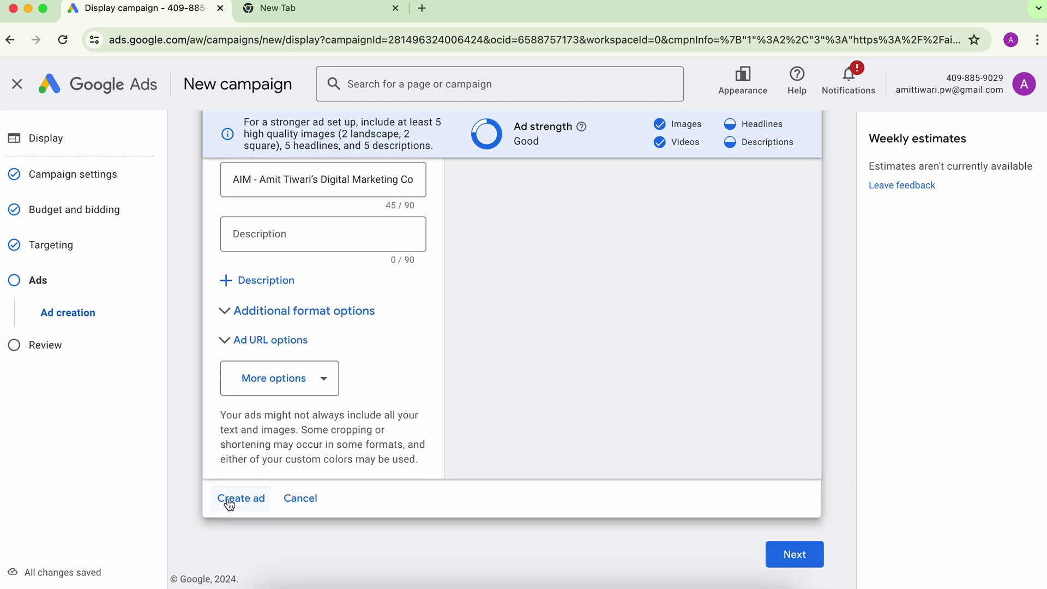
pyautogui.click(228, 500)
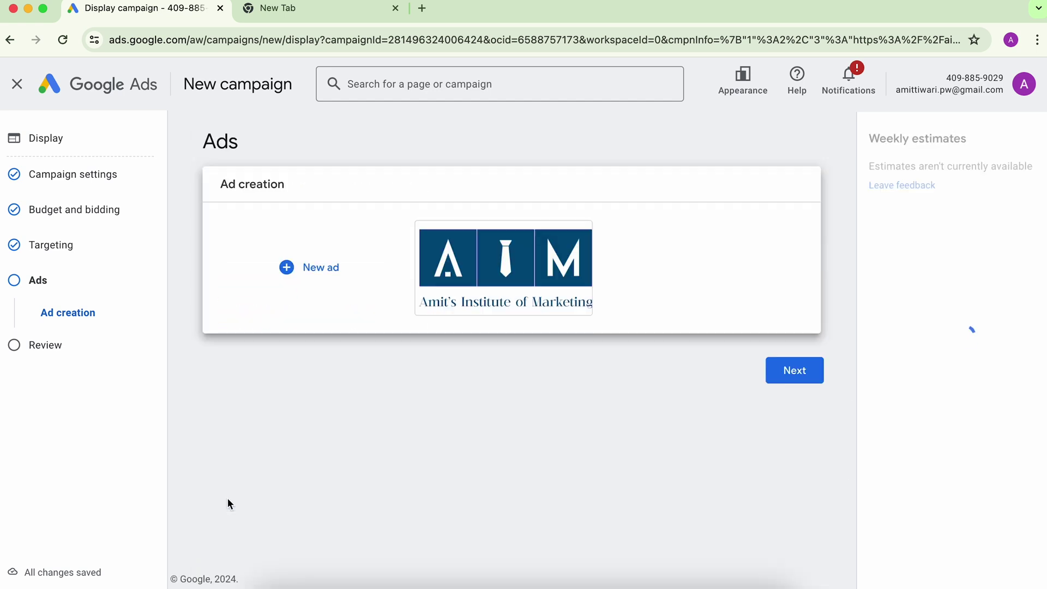
# Proceed to the campaign review and publish the Tutorial_Display_01 campaign
pyautogui.click(794, 370)
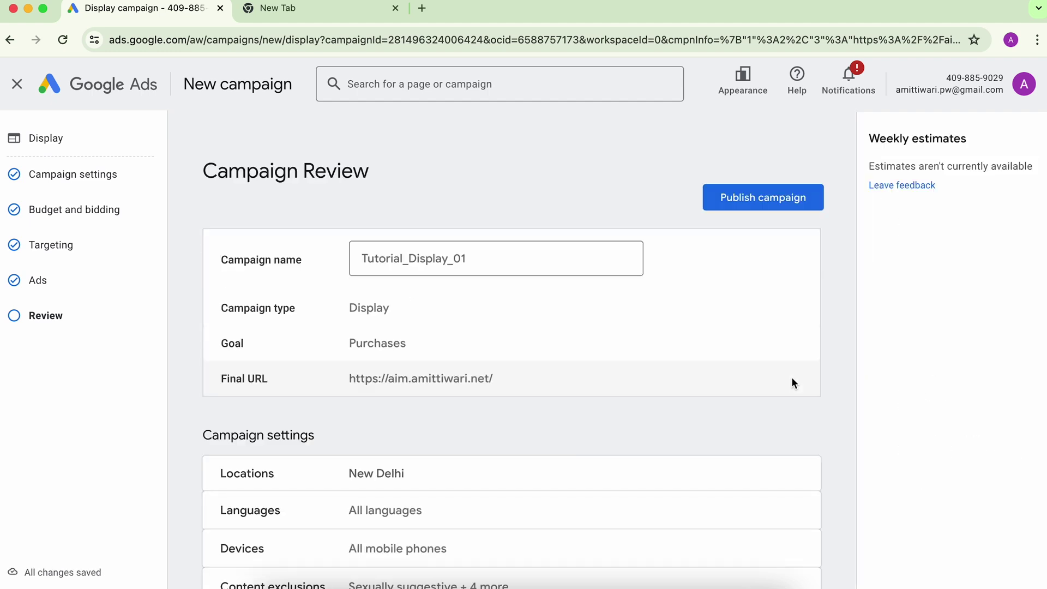
pyautogui.click(775, 202)
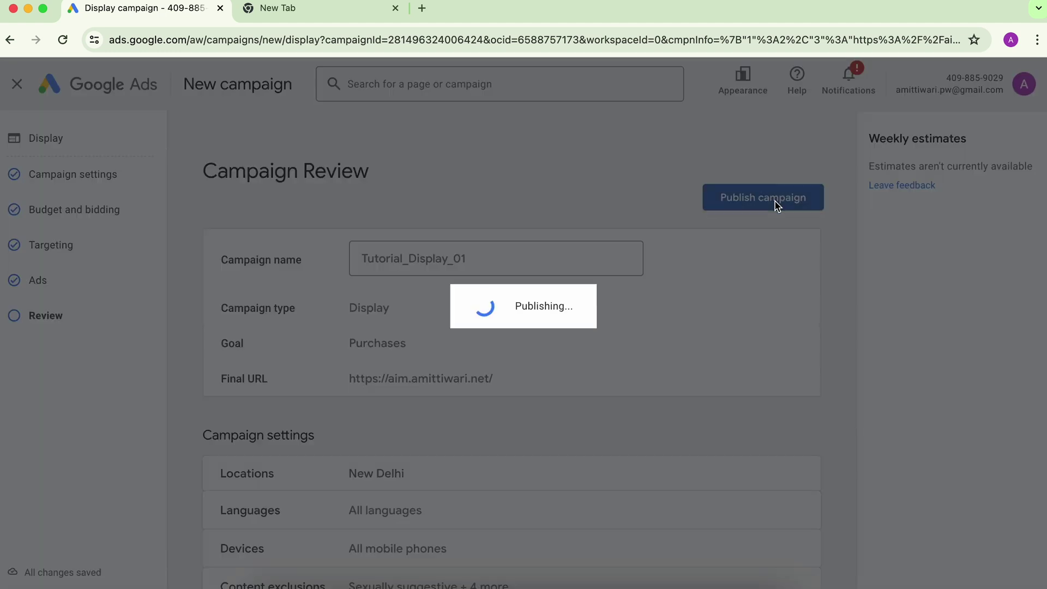